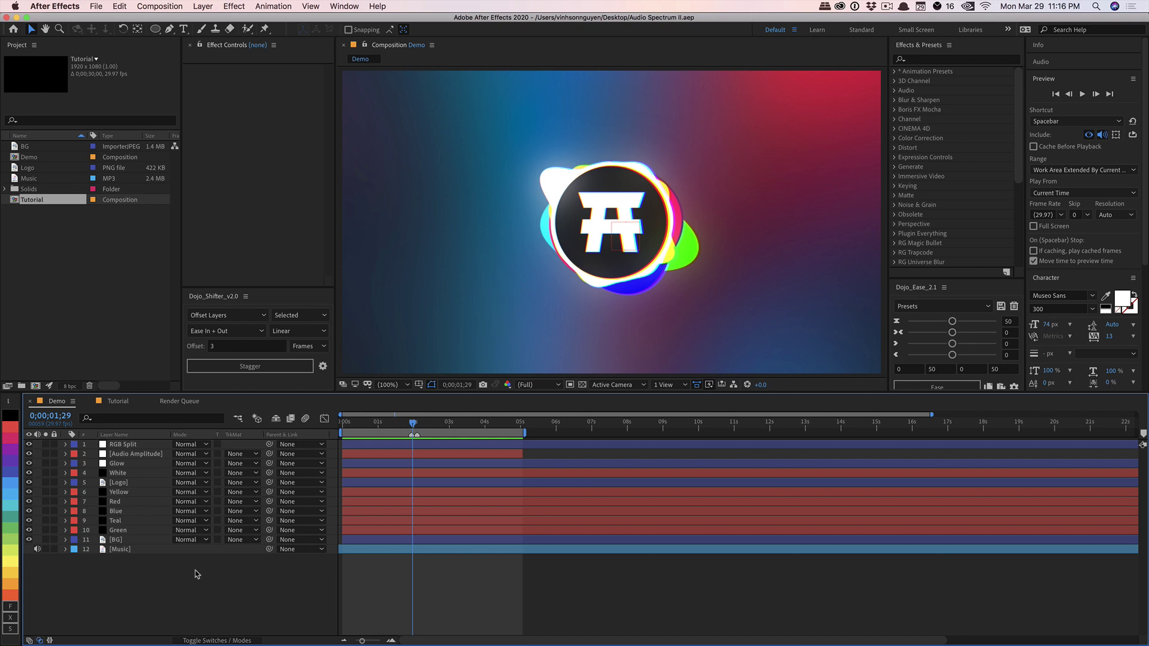
# - Preview the finished Demo animation from the start and stop it at about one second
pyautogui.press('Home')
pyautogui.press('space')
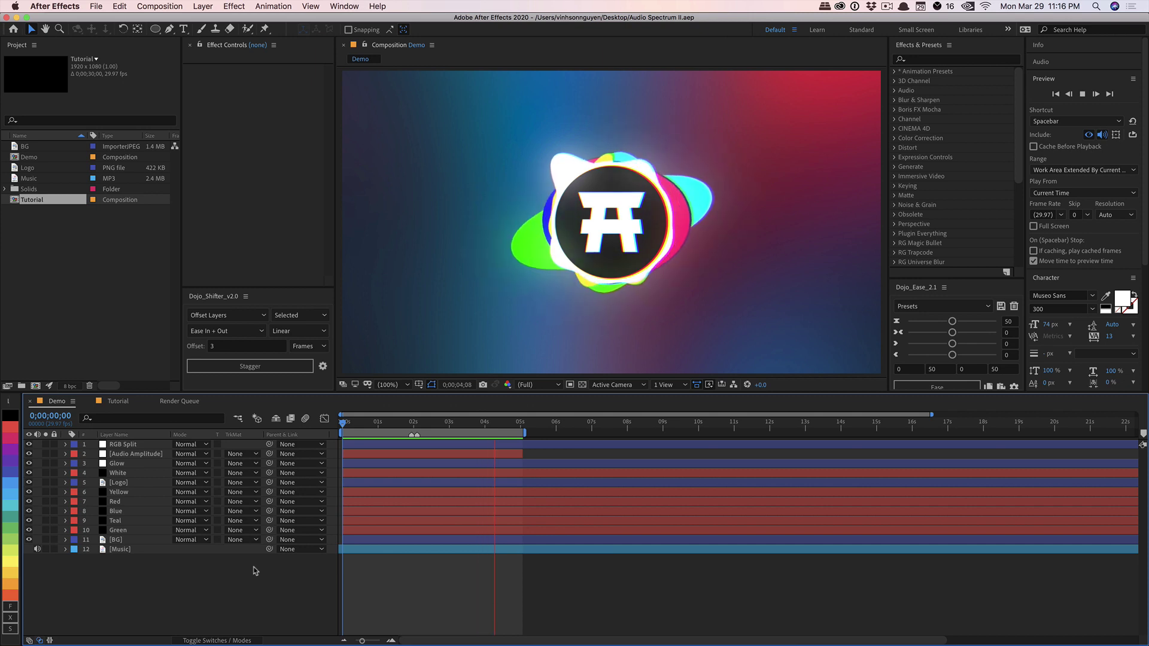
pyautogui.click(377, 423)
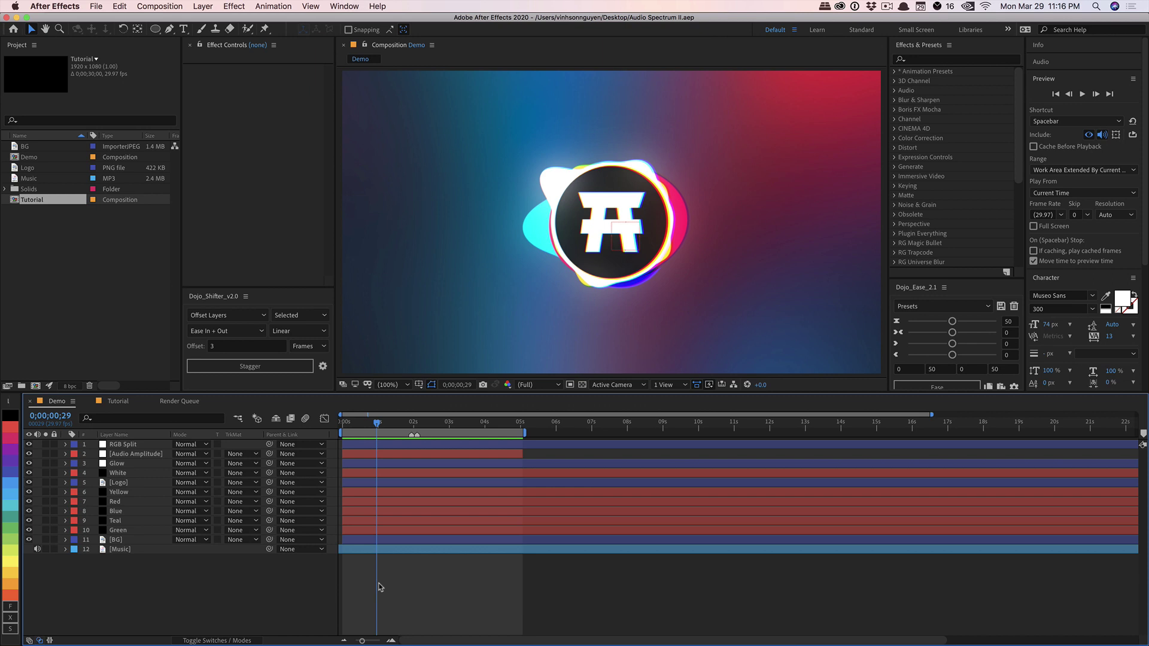
pyautogui.click(116, 405)
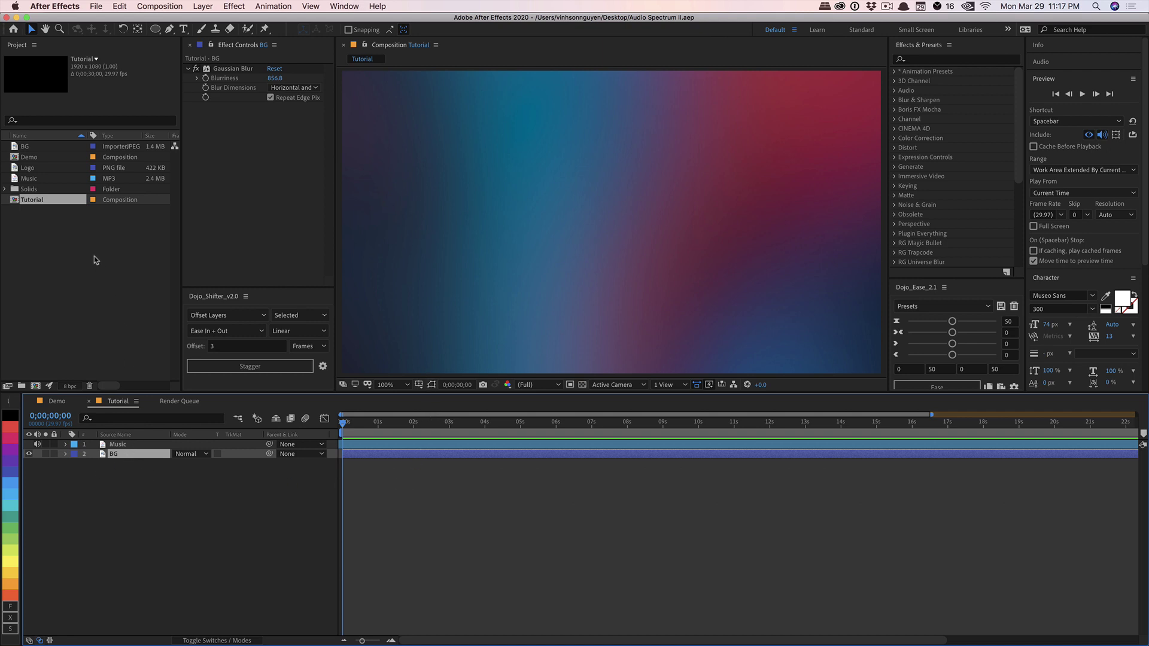
pyautogui.click(53, 178)
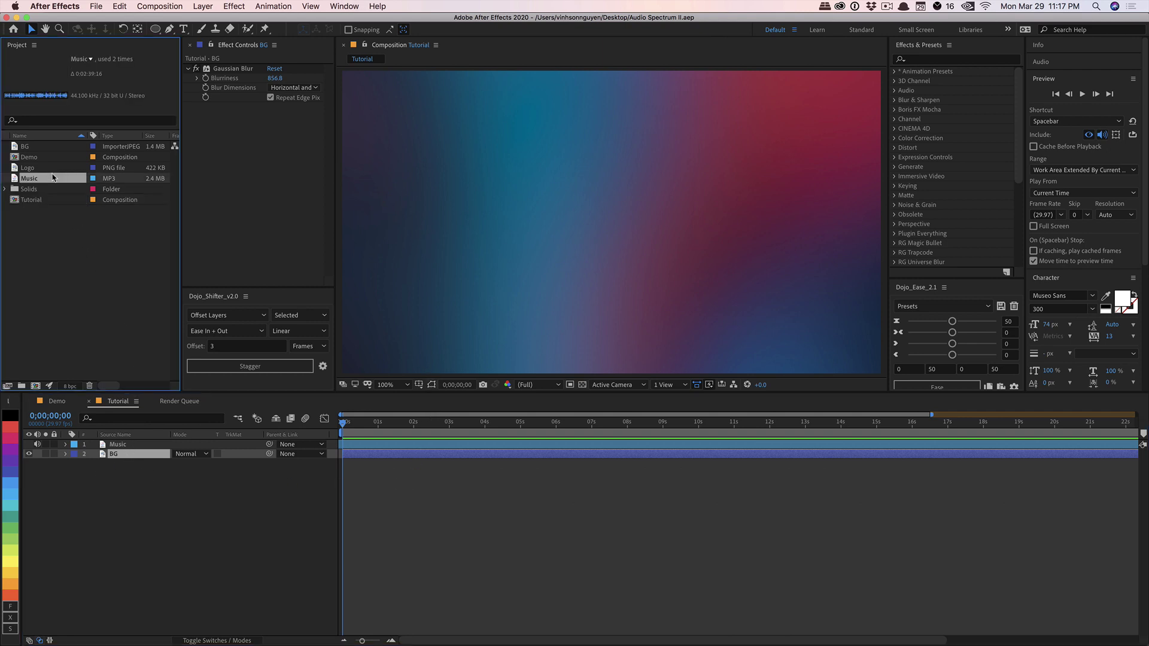
pyautogui.click(112, 446)
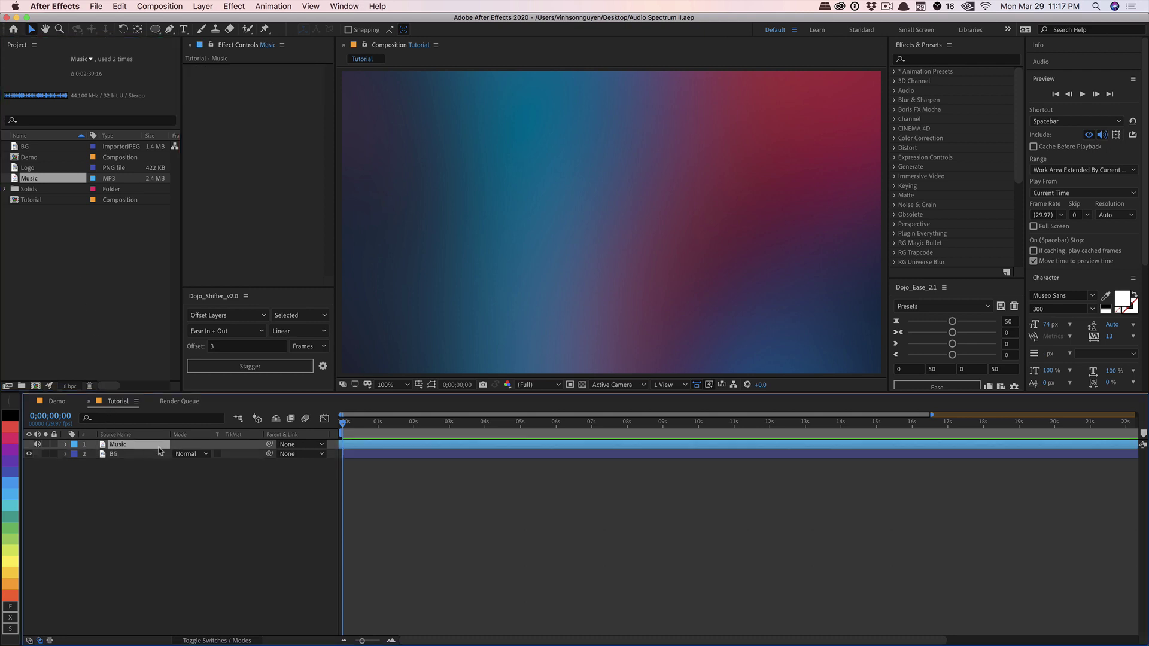
pyautogui.press('l')
pyautogui.press('l')
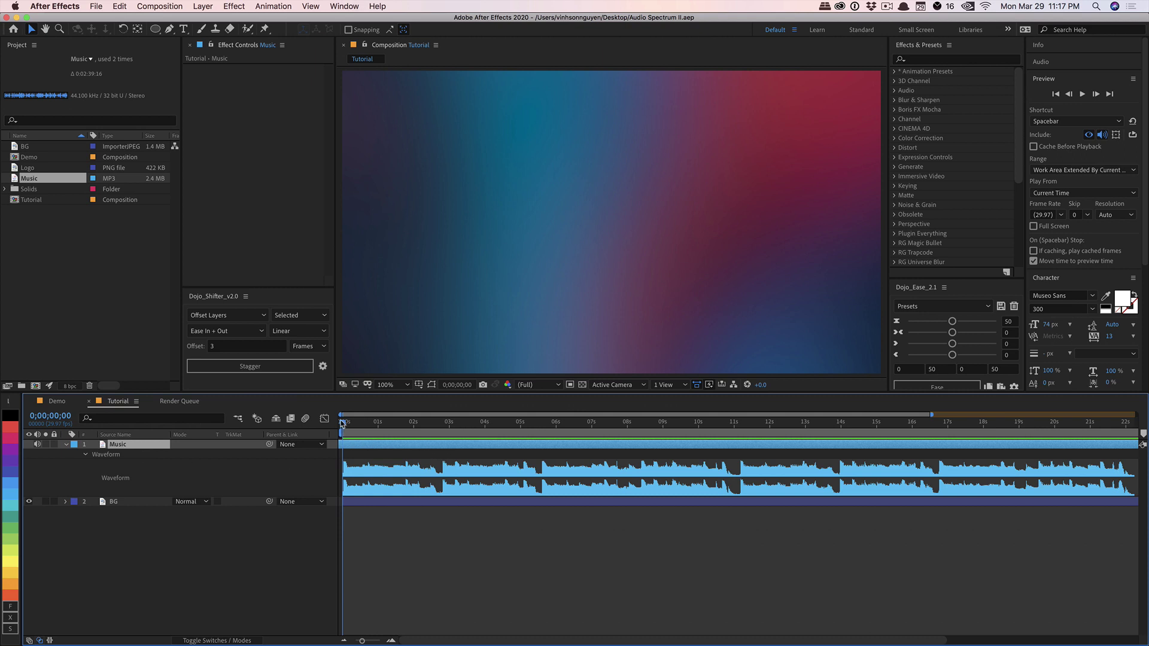
pyautogui.moveTo(343, 422)
pyautogui.mouseDown()
pyautogui.moveTo(446, 422)
pyautogui.moveTo(328, 419)
pyautogui.mouseUp()
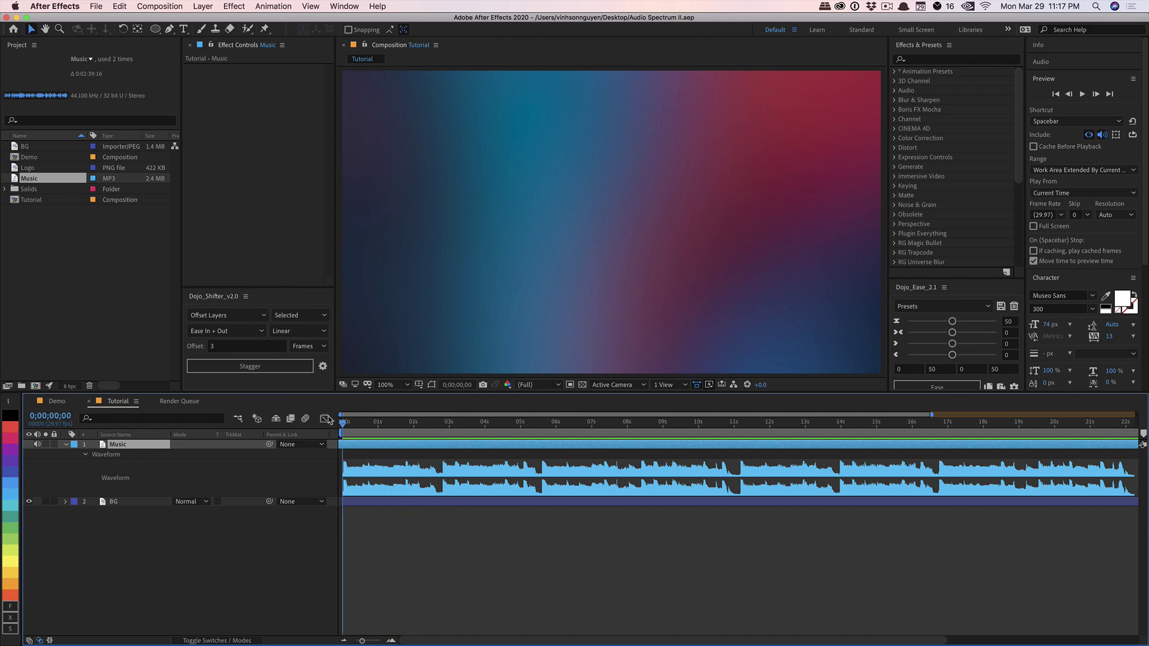
pyautogui.click(65, 445)
pyautogui.click(113, 473)
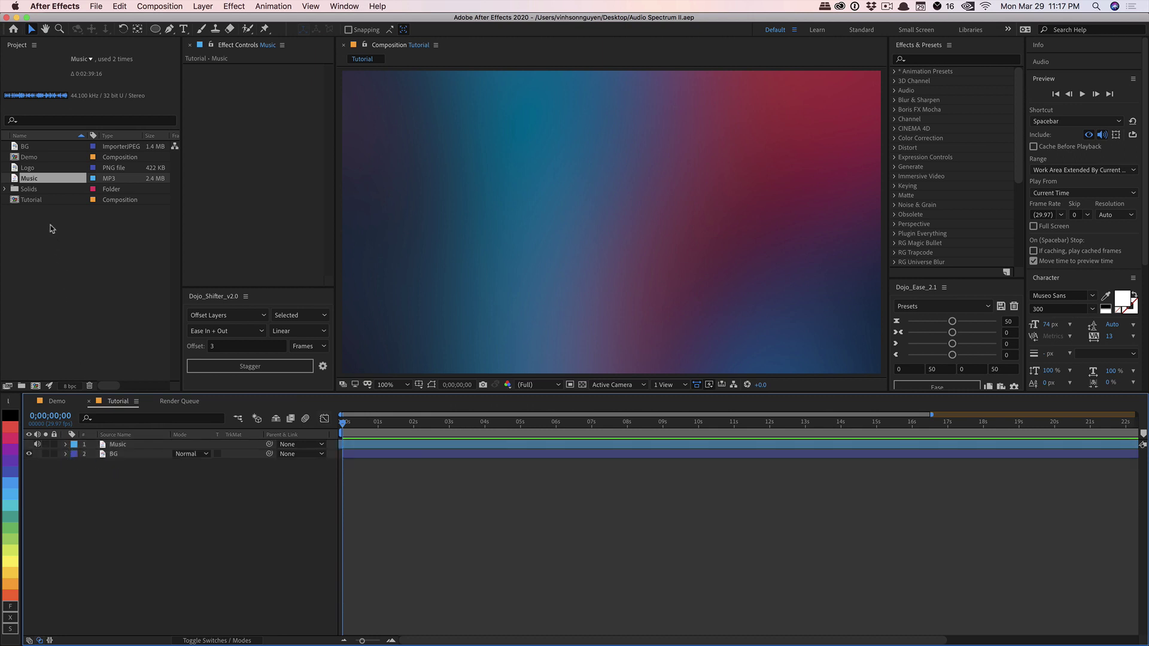
# - Add the Logo image as the top layer of Tutorial and set its Scale to 6%
pyautogui.click(36, 168)
pyautogui.moveTo(36, 169); pyautogui.dragTo(127, 445)
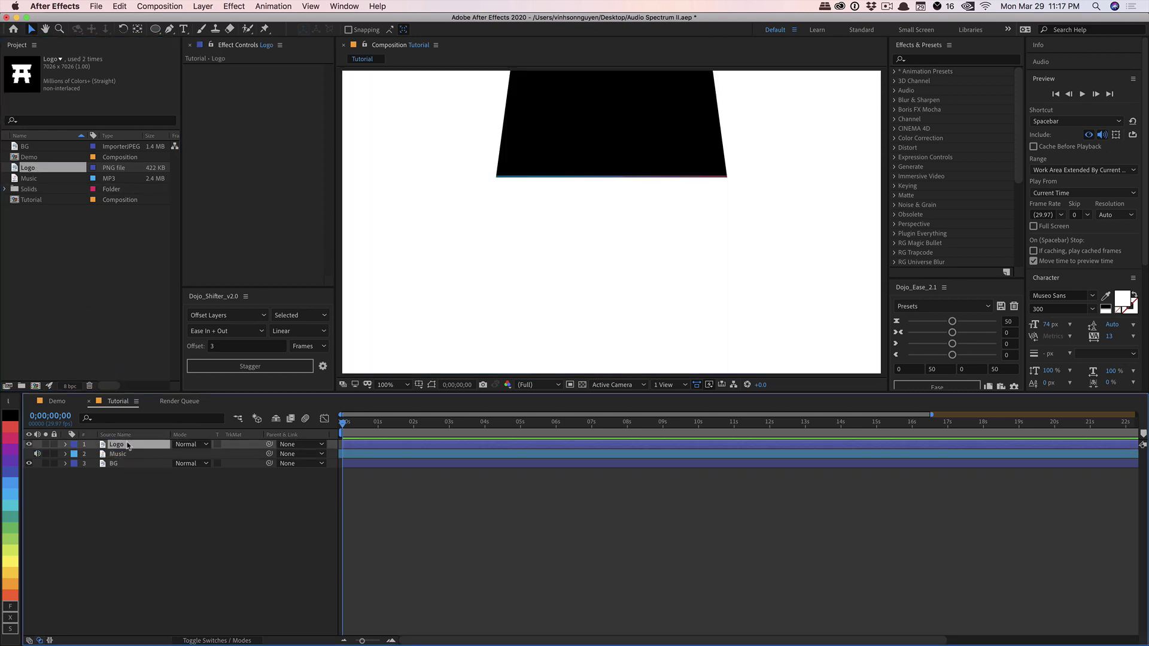
pyautogui.press('s')
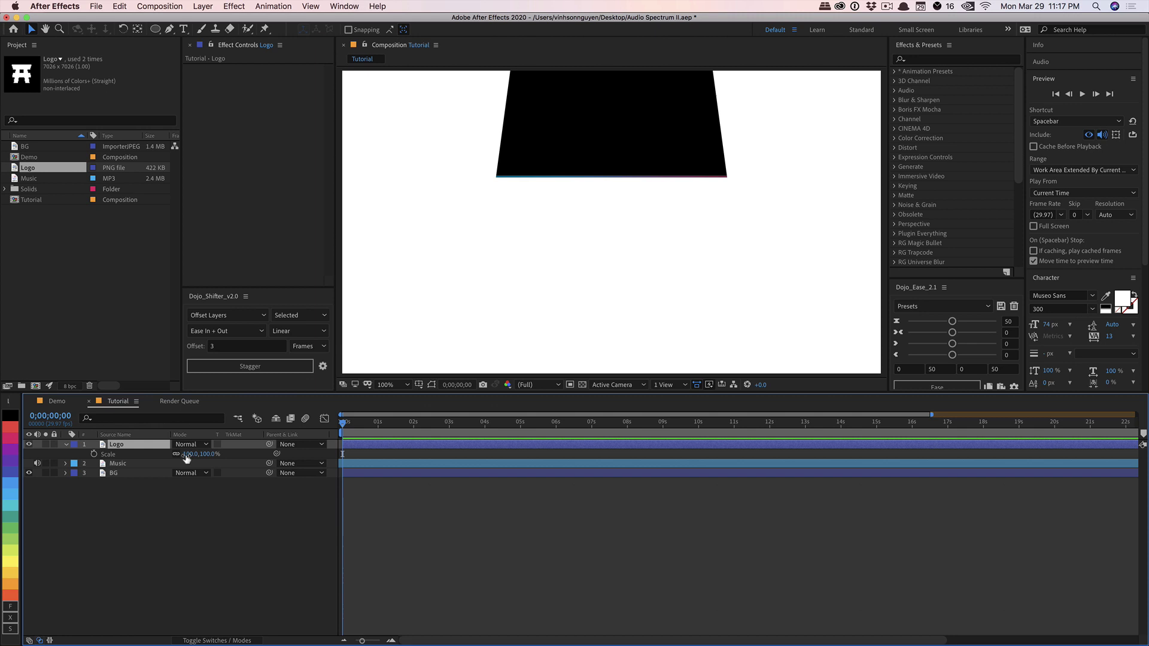
pyautogui.moveTo(190, 454); pyautogui.dragTo(137, 458)
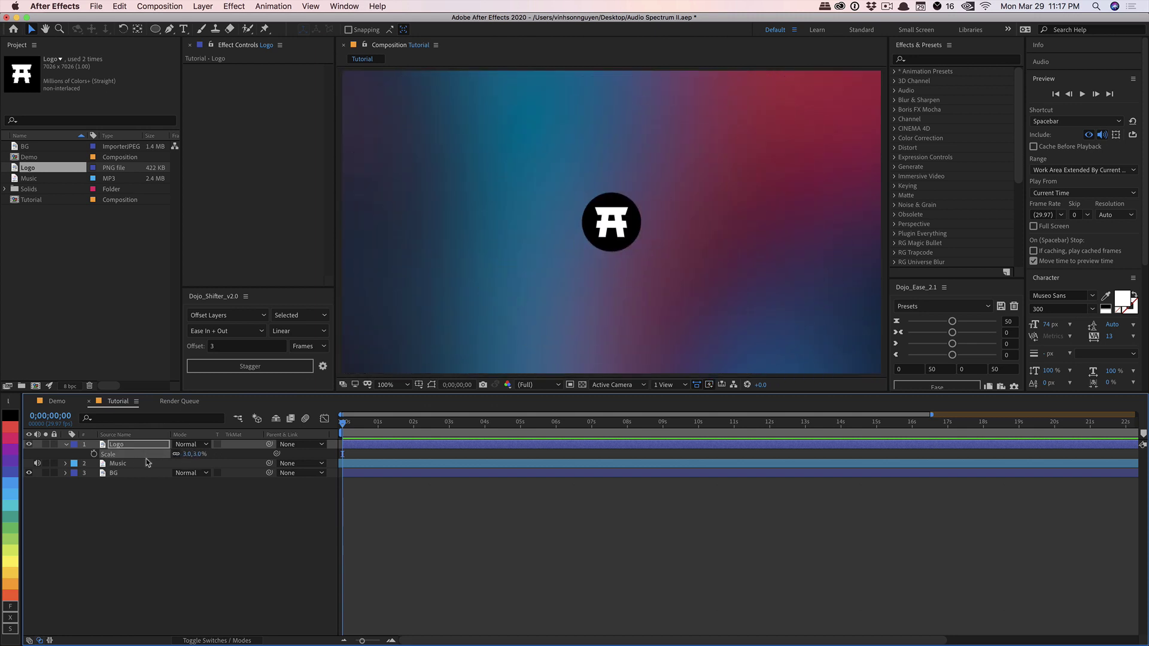
pyautogui.click(187, 454)
pyautogui.write('6')
pyautogui.press('Return')
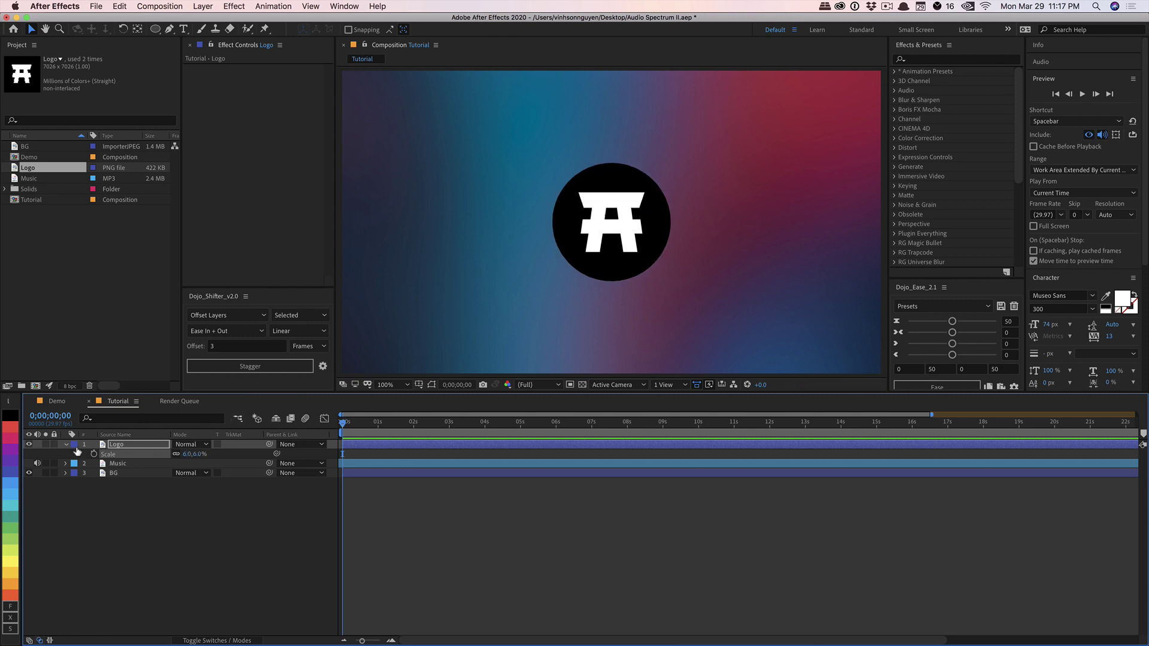
pyautogui.click(66, 445)
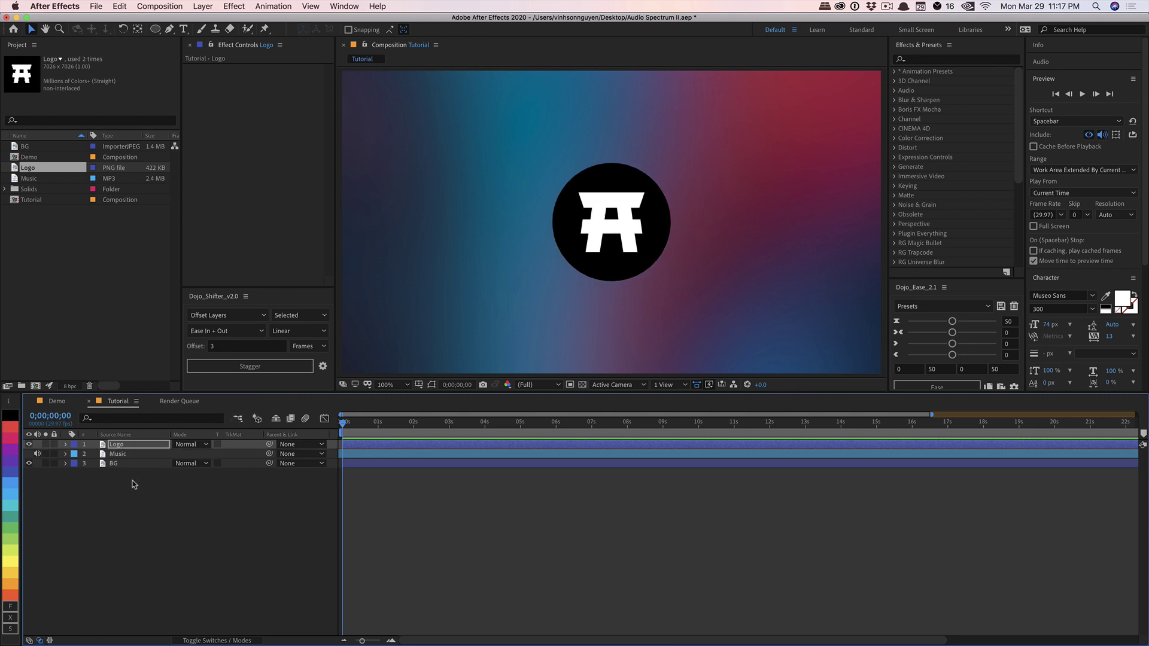
pyautogui.click(156, 487)
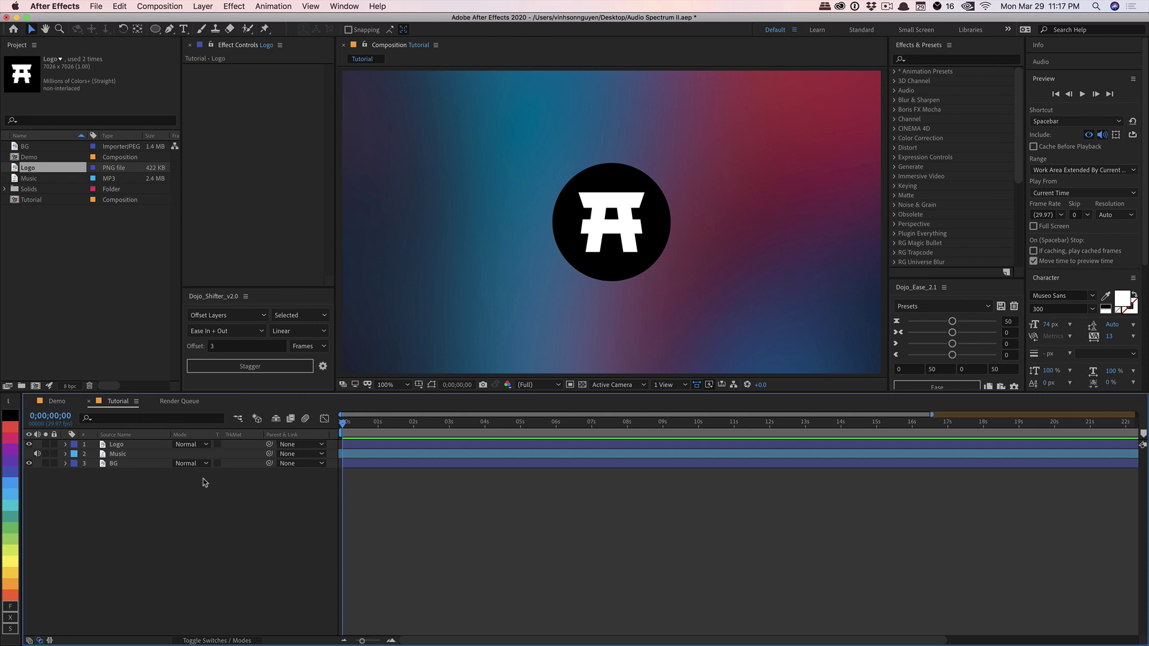
# - Create a comp-sized solid layer named 'Spectrum - White'
pyautogui.click(203, 6)
pyautogui.moveTo(239, 20)
pyautogui.click(359, 34)
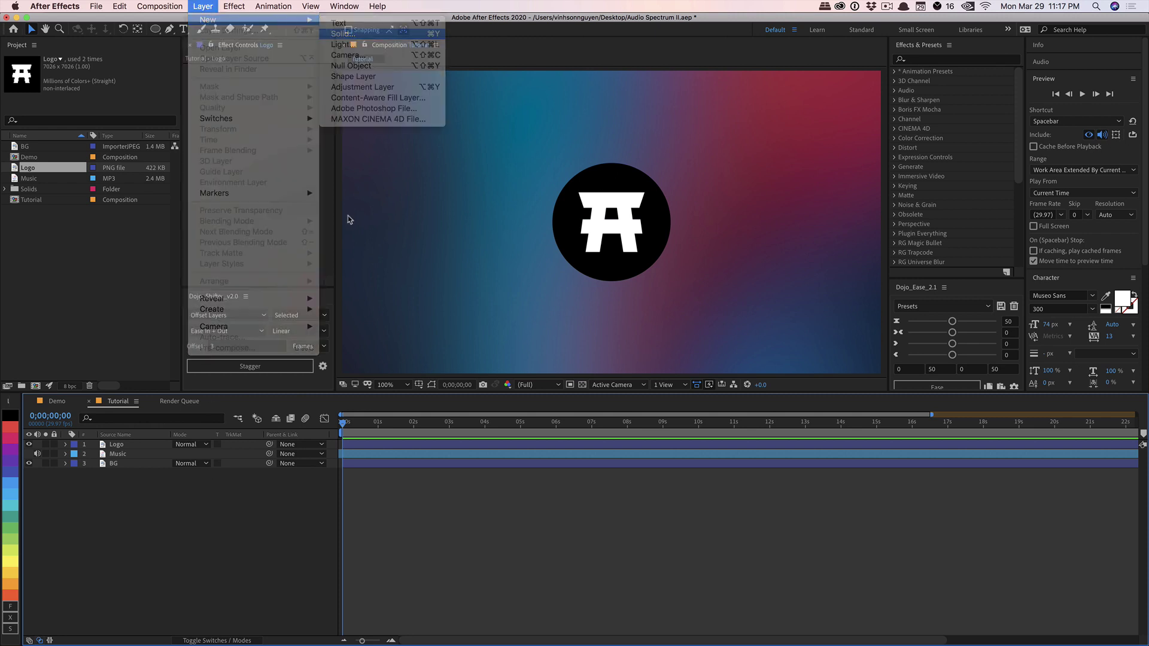
pyautogui.moveTo(649, 291); pyautogui.dragTo(555, 155)
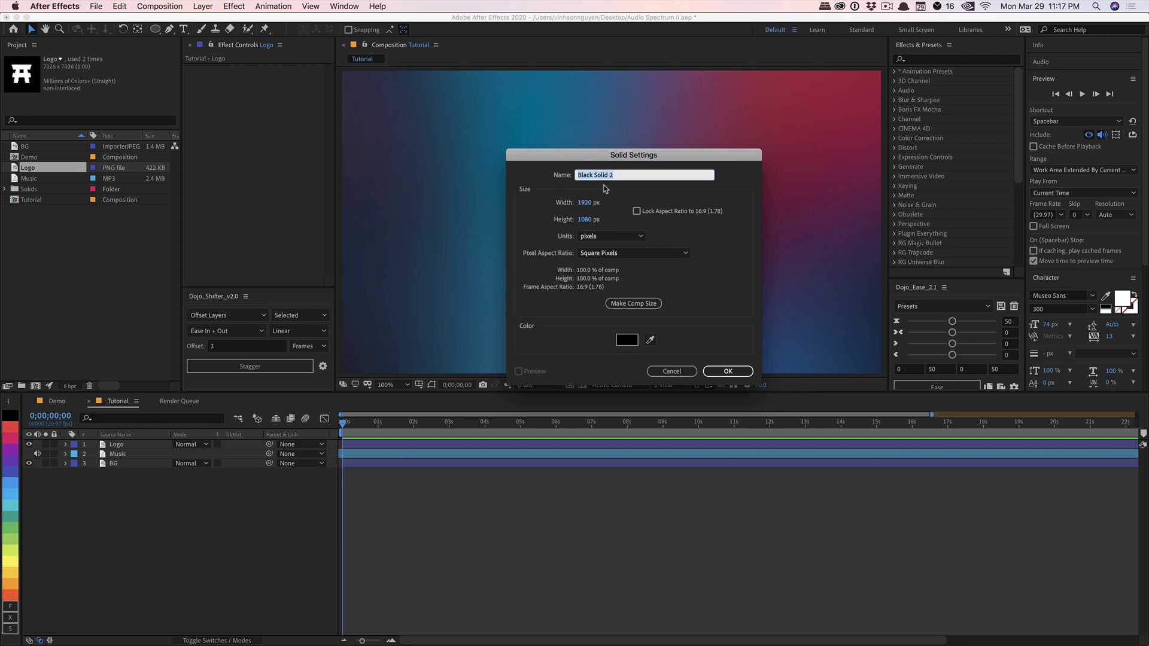
pyautogui.write('Spectrum - White')
pyautogui.click(634, 304)
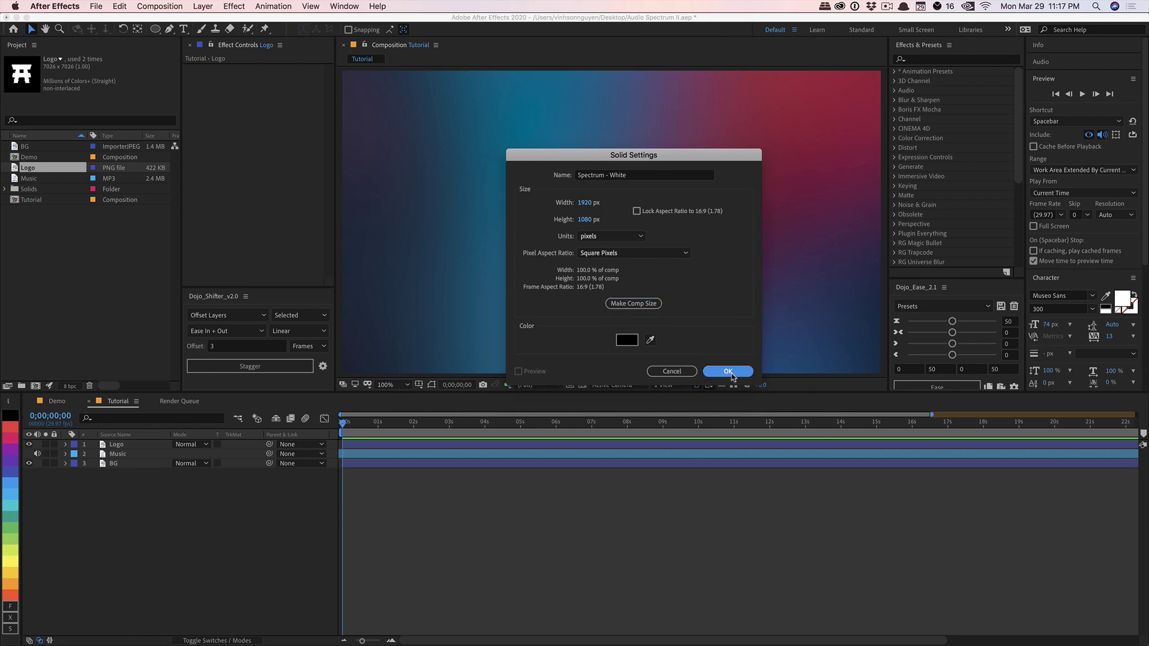
pyautogui.click(725, 371)
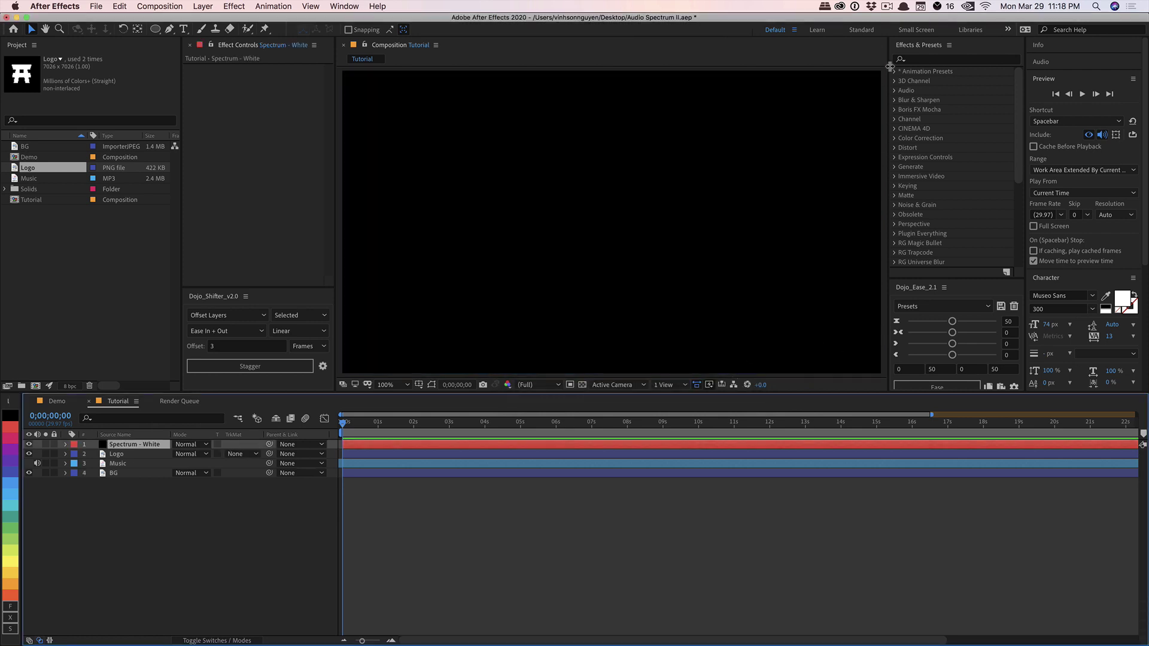
# - Apply the Audio Spectrum effect to Spectrum - White with Music as the Audio Layer
pyautogui.click(920, 61)
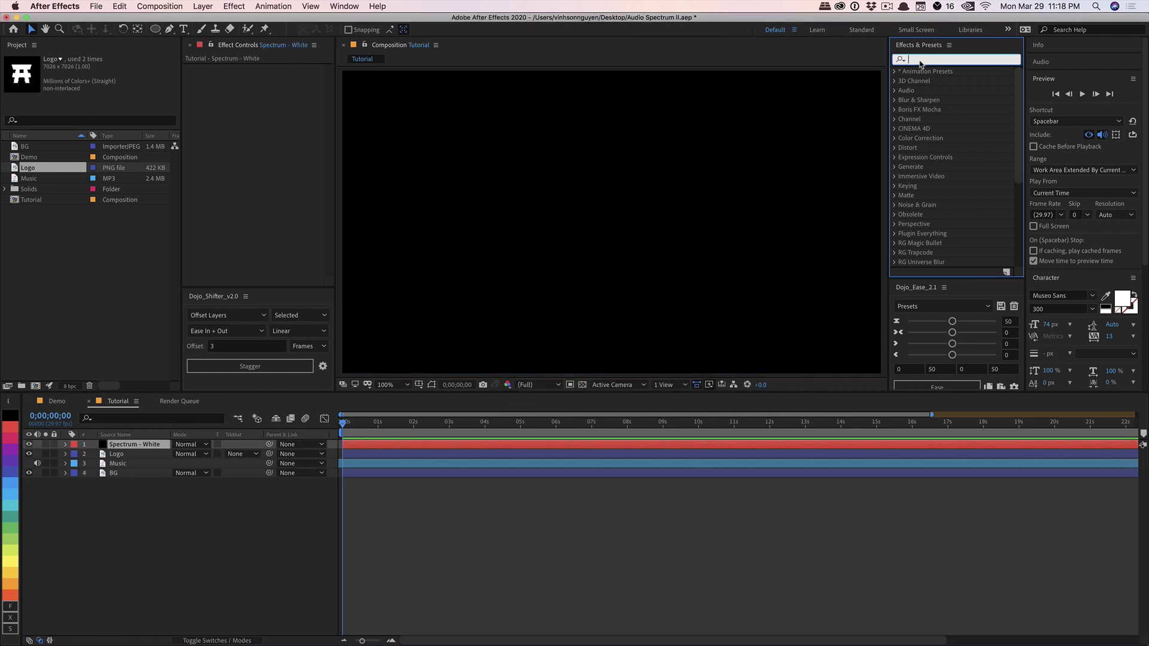
pyautogui.write('audio')
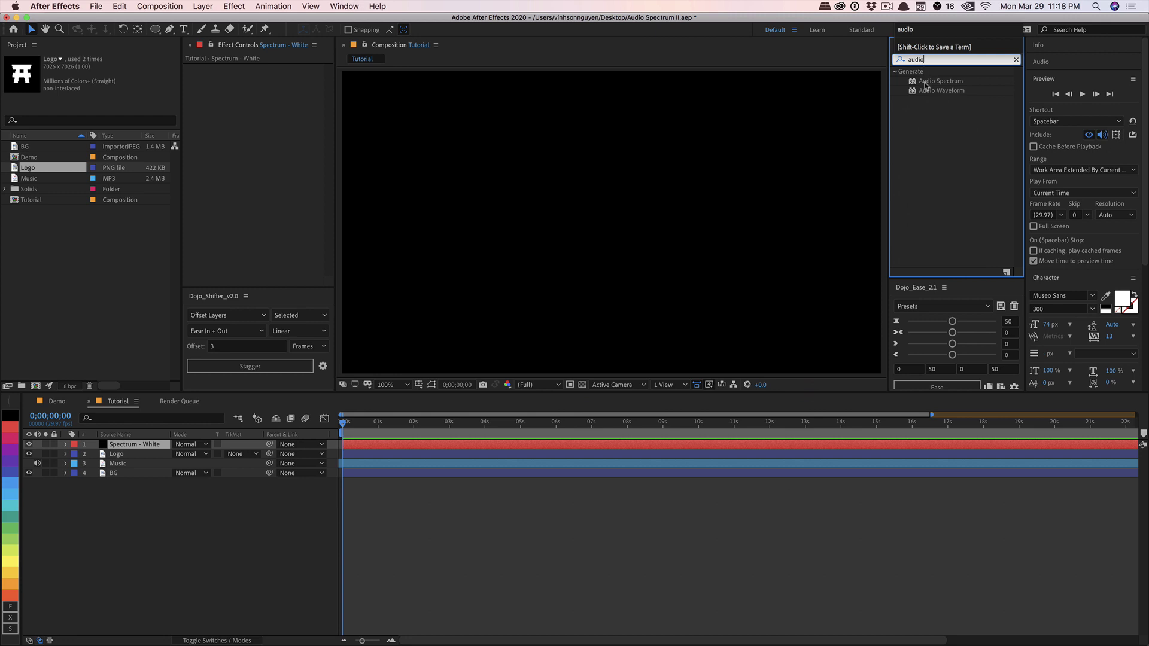
pyautogui.moveTo(927, 83); pyautogui.dragTo(135, 445)
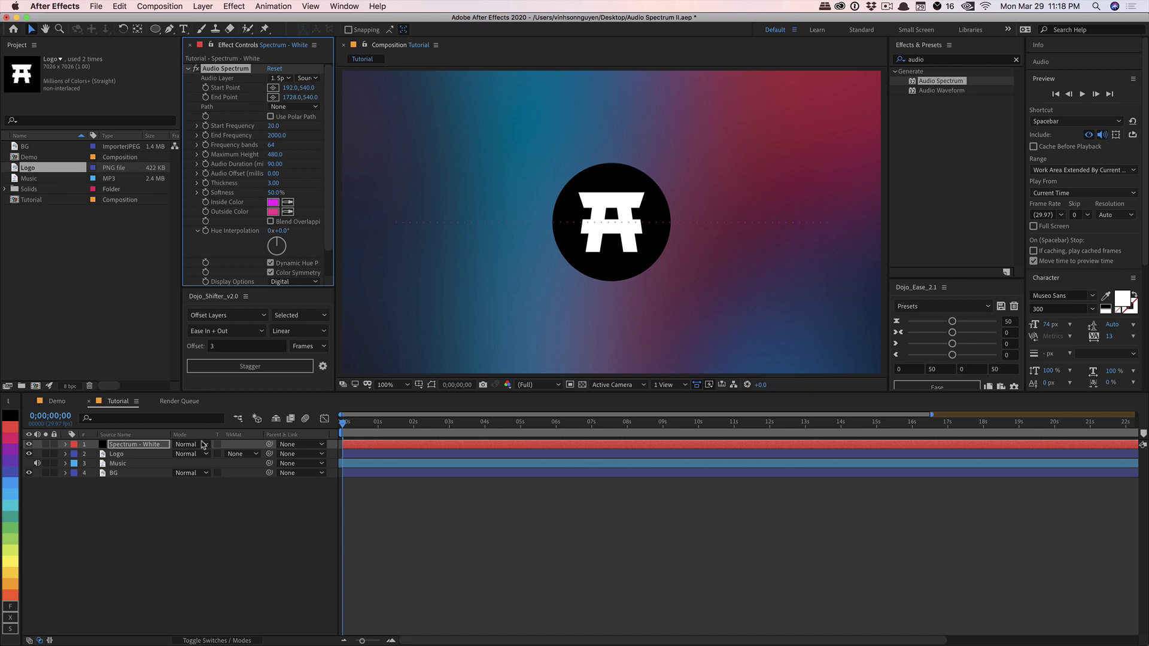
pyautogui.moveTo(365, 427); pyautogui.dragTo(334, 425)
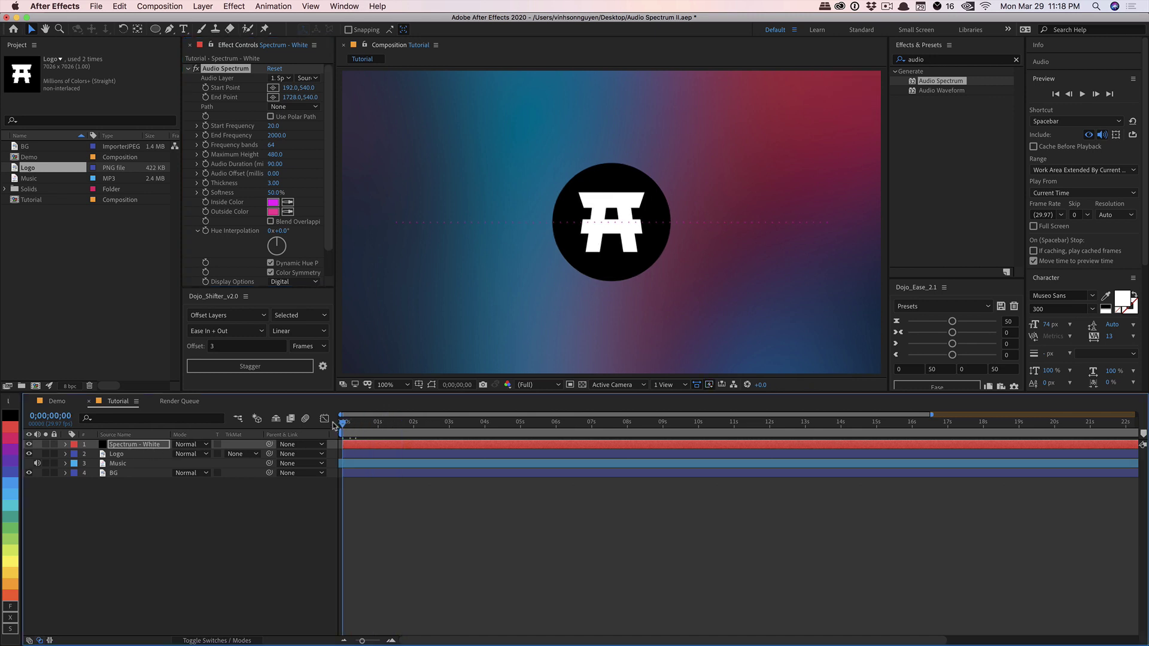
pyautogui.moveTo(338, 85); pyautogui.dragTo(387, 85)
pyautogui.click(318, 78)
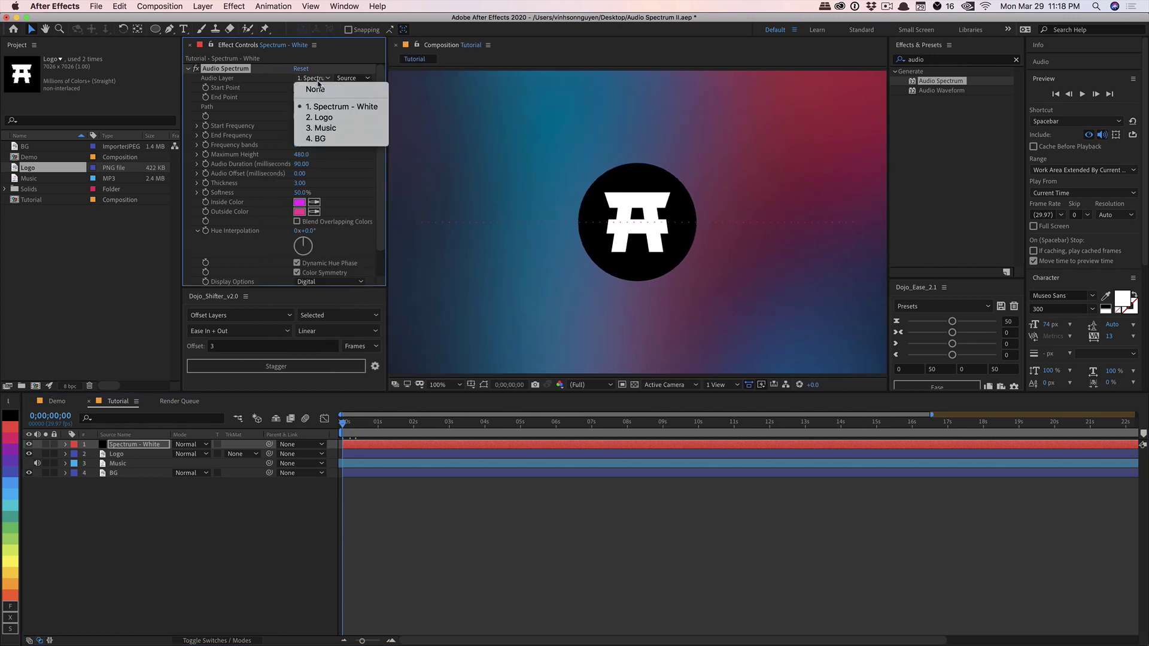
pyautogui.click(326, 128)
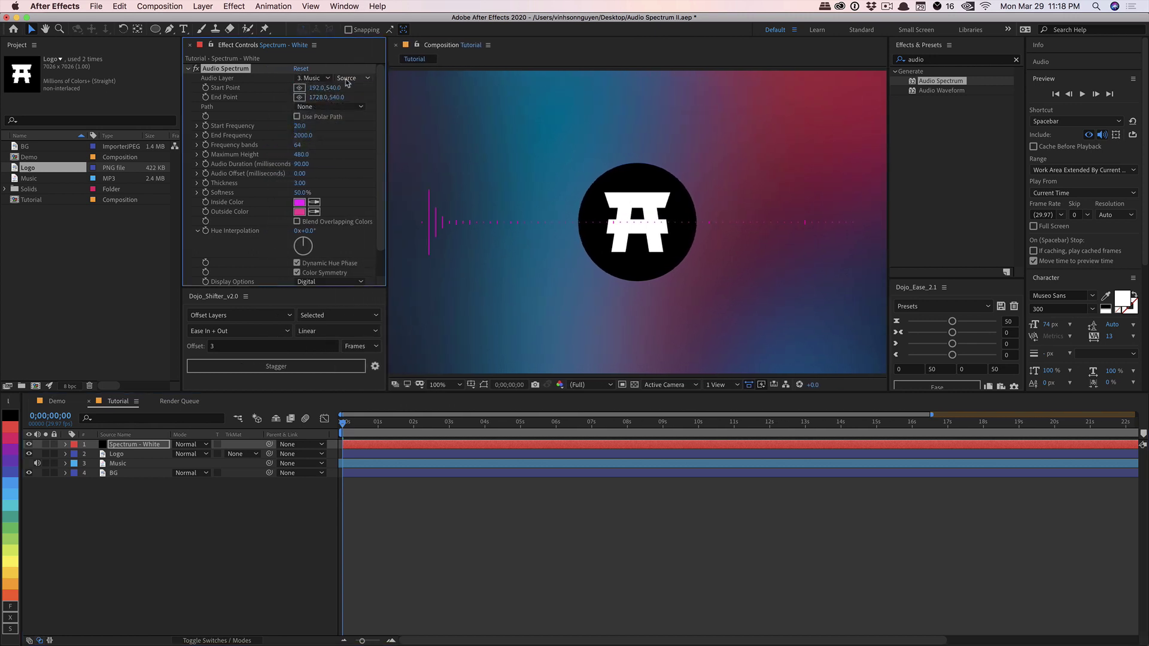
pyautogui.click(320, 79)
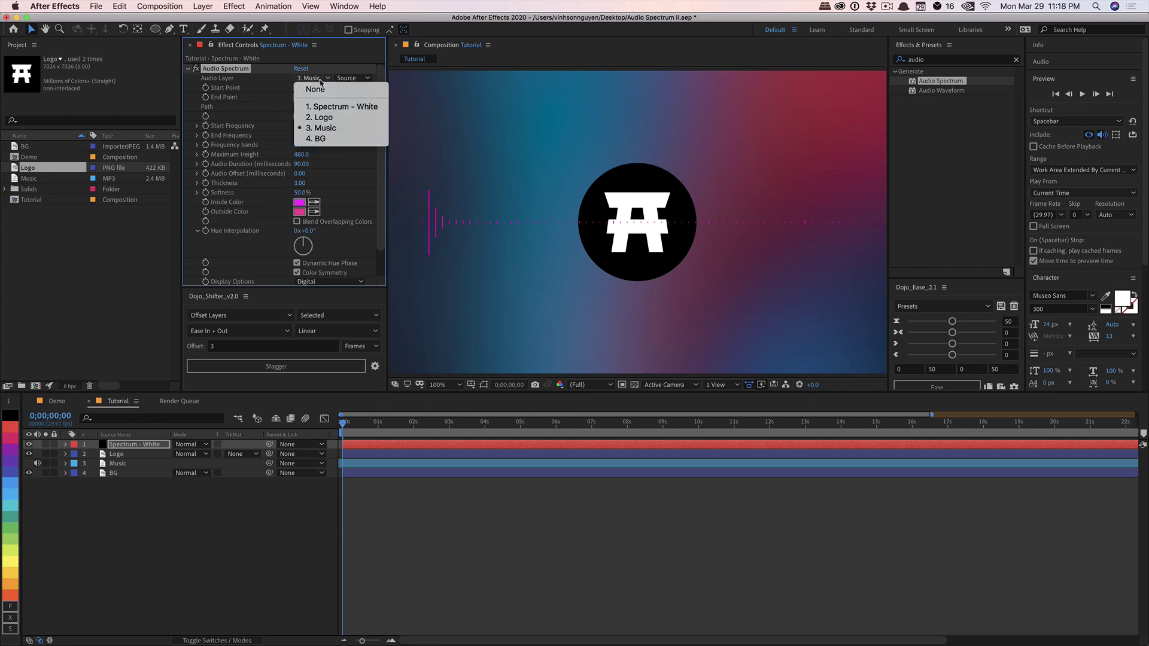
pyautogui.click(327, 128)
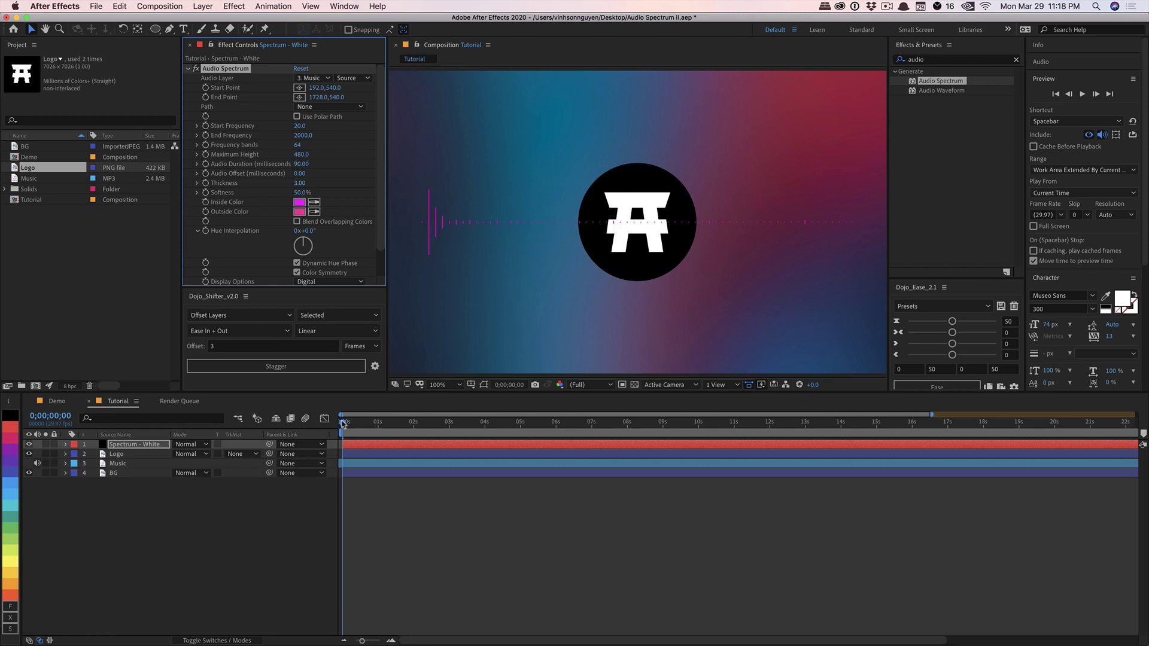
pyautogui.moveTo(343, 423); pyautogui.dragTo(700, 400)
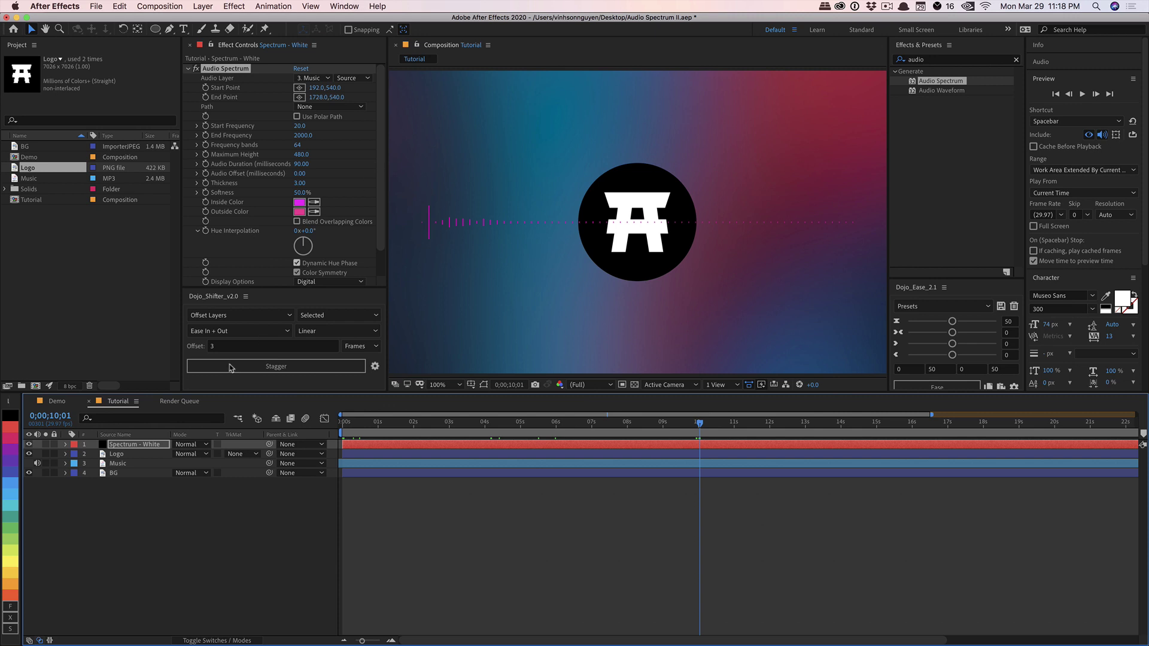
# - Select Spectrum - White, choose the Ellipse tool and show the title/action safe guides
pyautogui.click(122, 492)
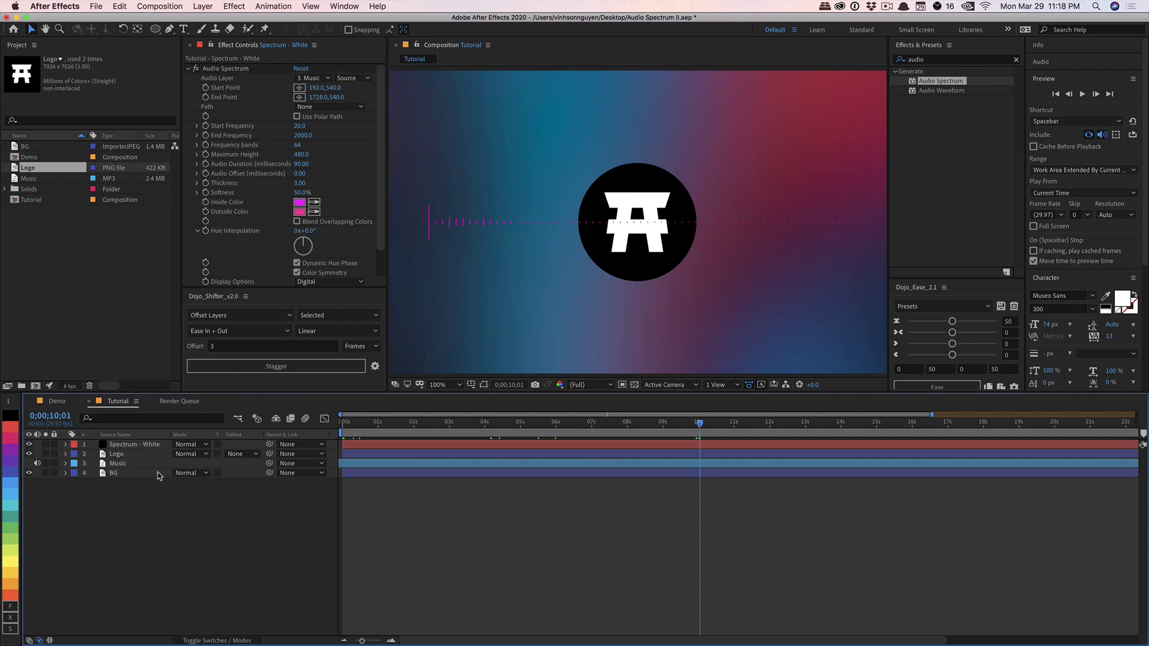
pyautogui.click(136, 446)
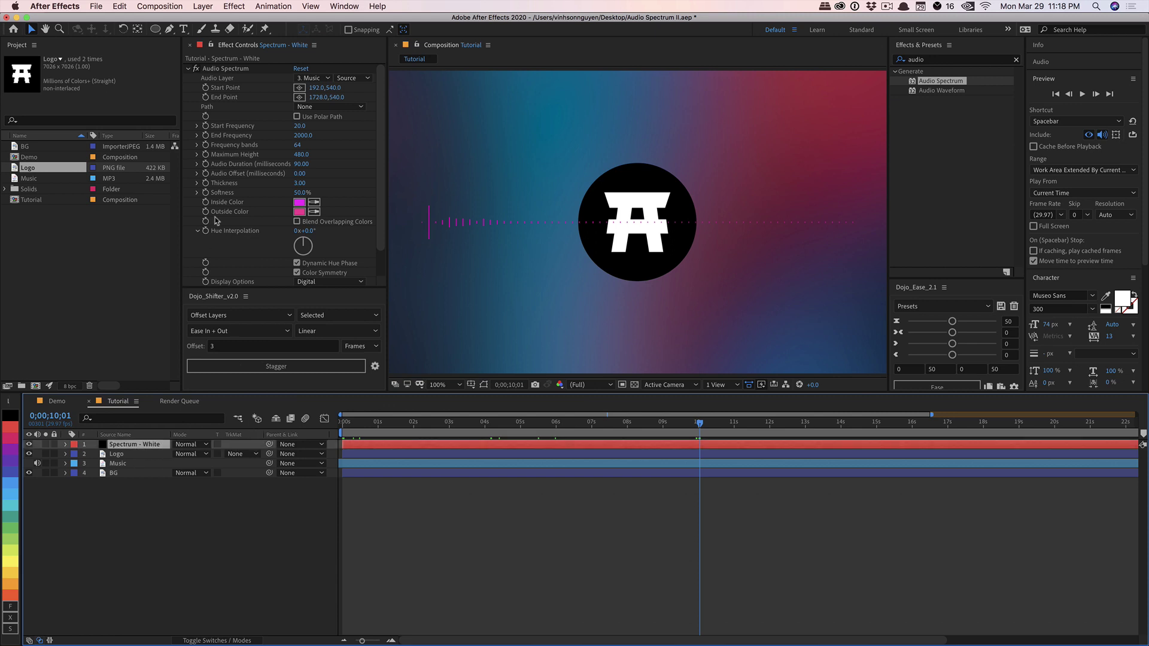
pyautogui.click(155, 30)
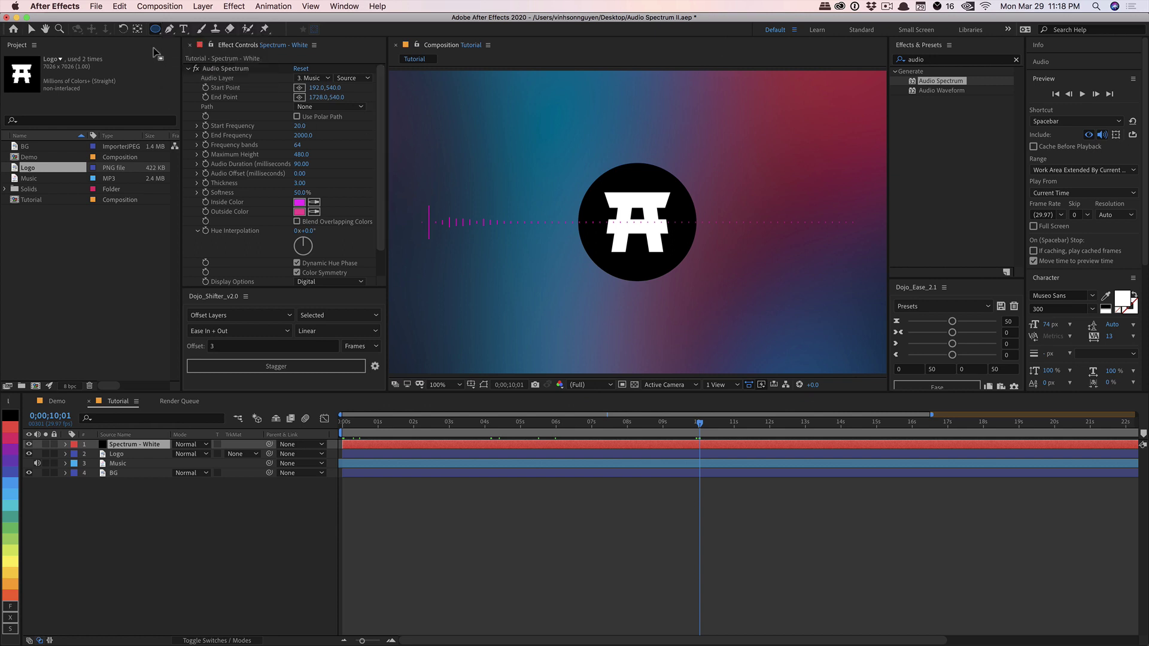
pyautogui.click(192, 53)
pyautogui.click(603, 320)
pyautogui.press('u')
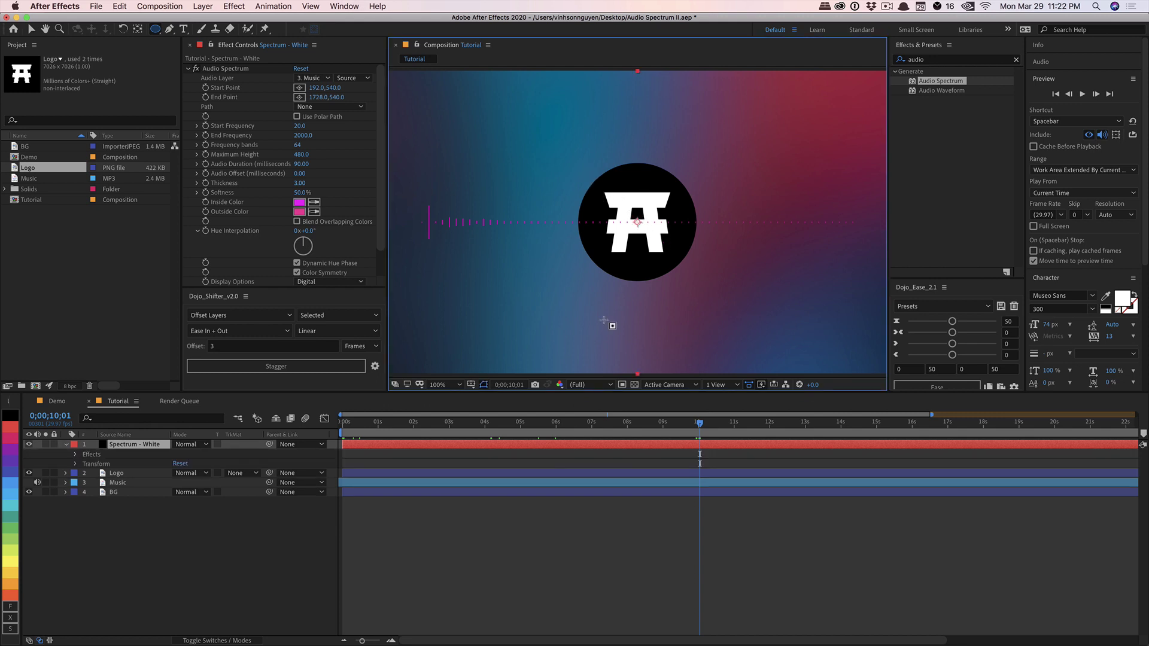
pyautogui.click(472, 385)
pyautogui.click(475, 394)
pyautogui.press('u')
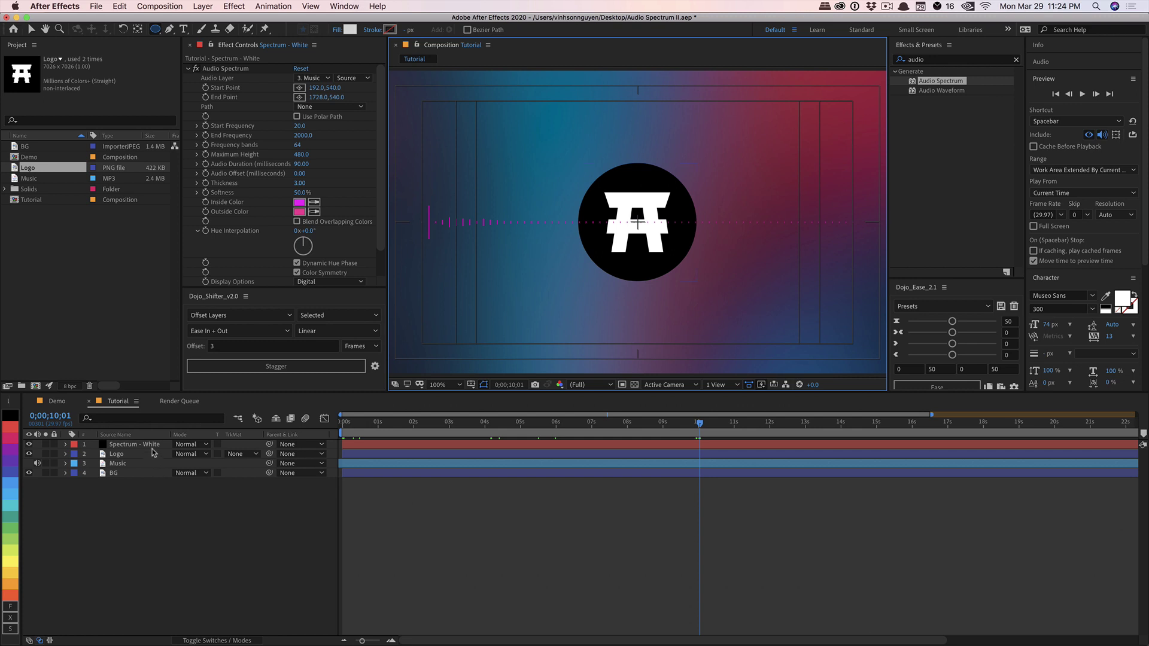
pyautogui.click(156, 448)
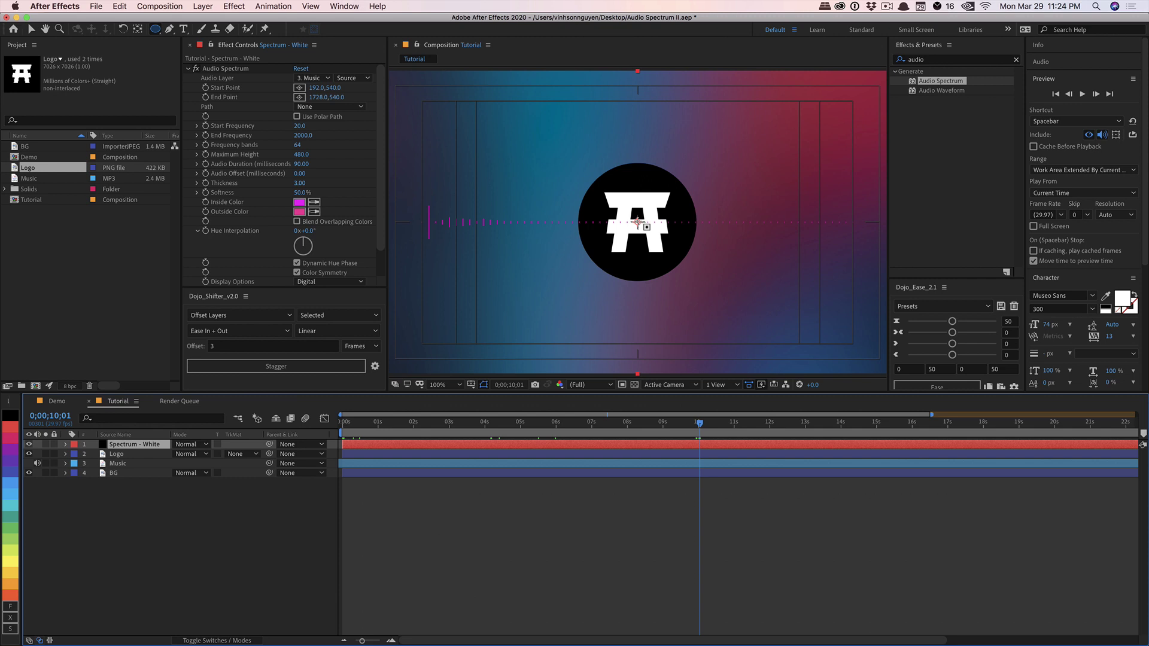
# - Draw a circular mask centred on the logo, sized to its black circle's edge
pyautogui.moveTo(638, 222); pyautogui.dragTo(699, 286)
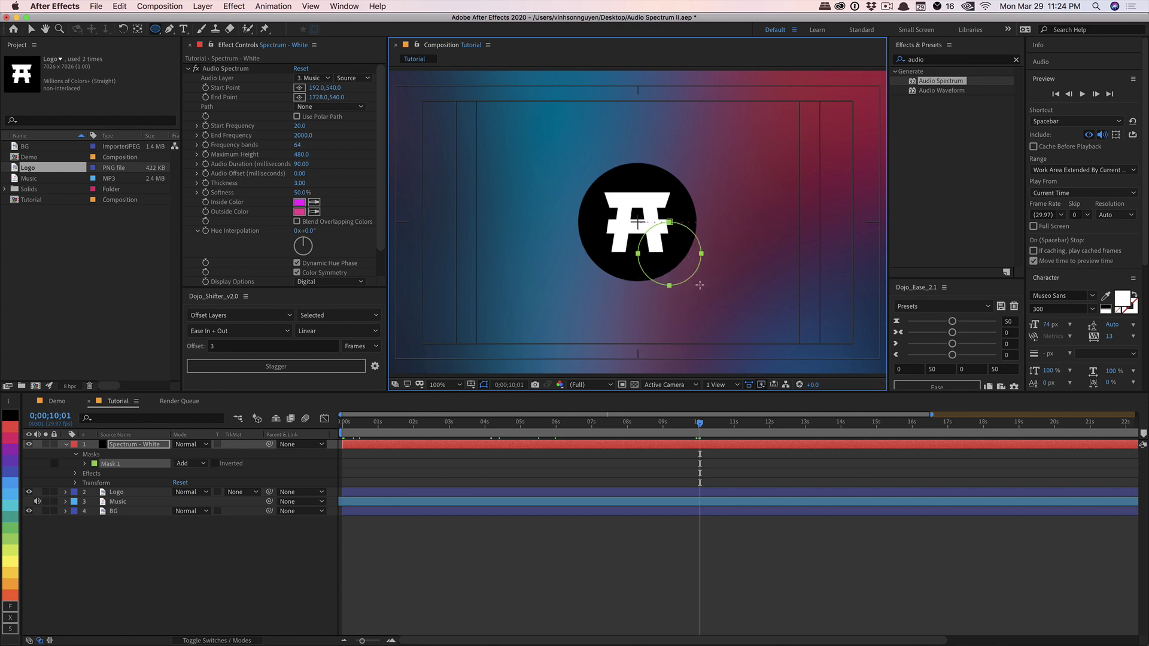
pyautogui.press('super')
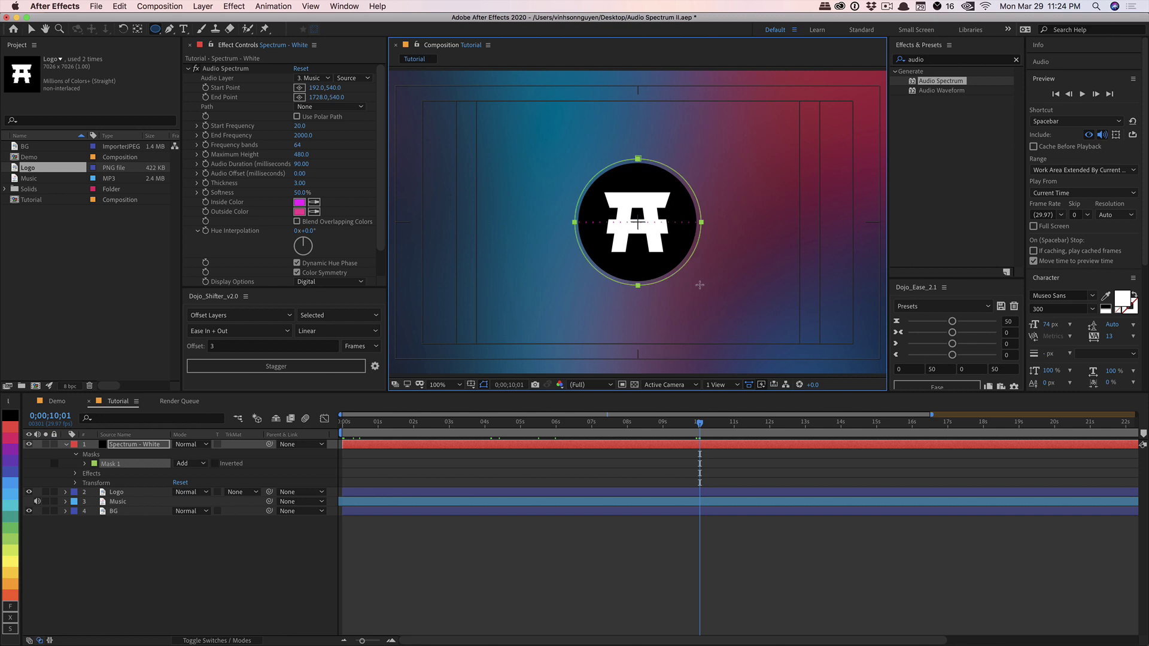
pyautogui.moveTo(699, 286); pyautogui.dragTo(697, 282)
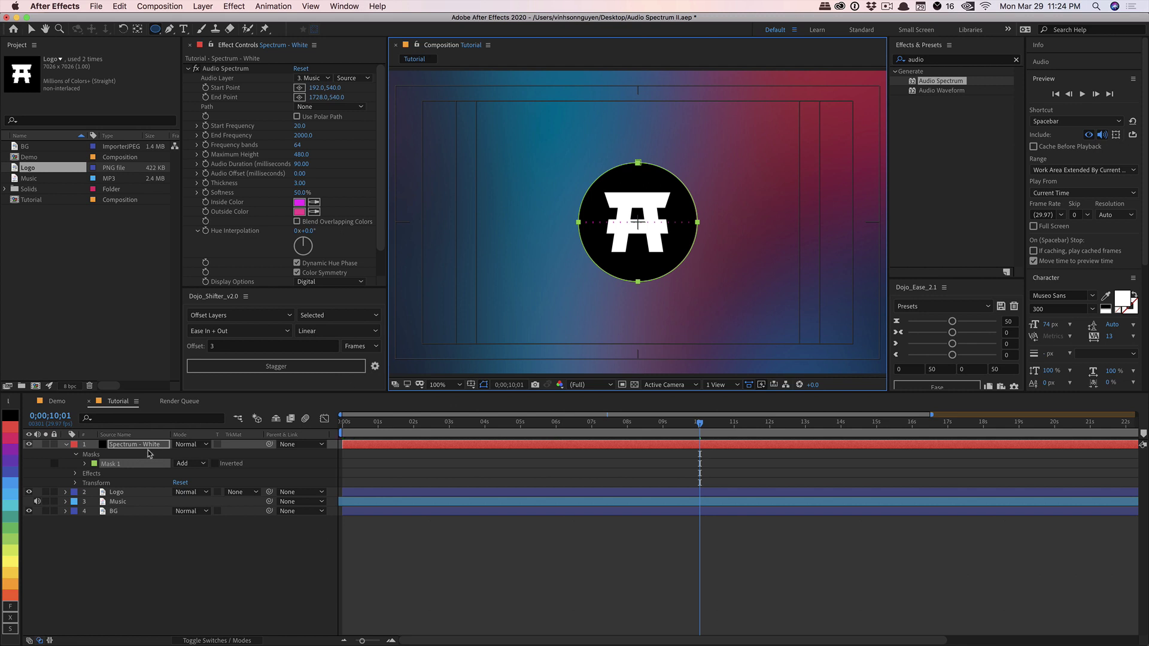
pyautogui.click(112, 466)
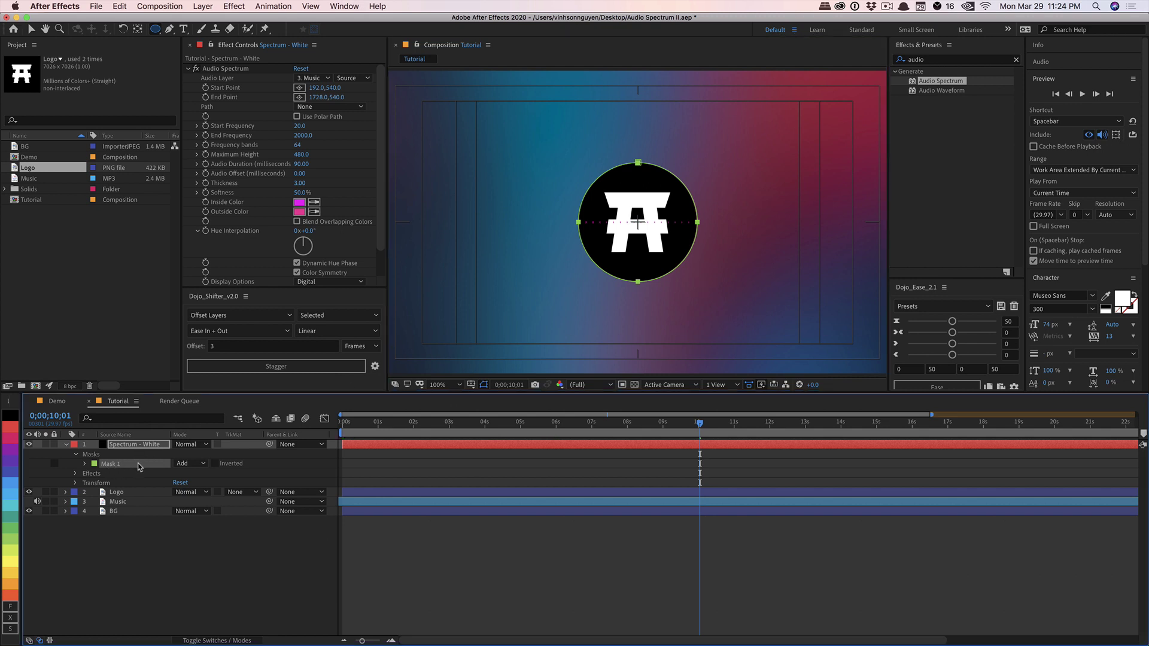
pyautogui.click(147, 445)
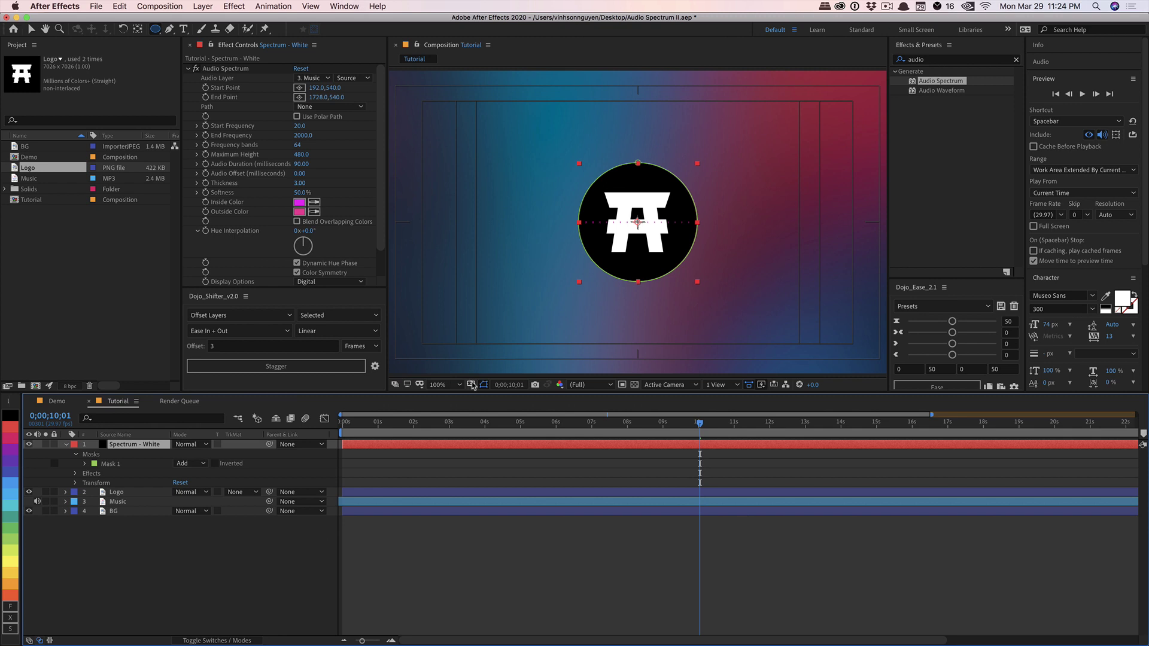
# - Set the Audio Spectrum Path to Mask 1
pyautogui.click(352, 107)
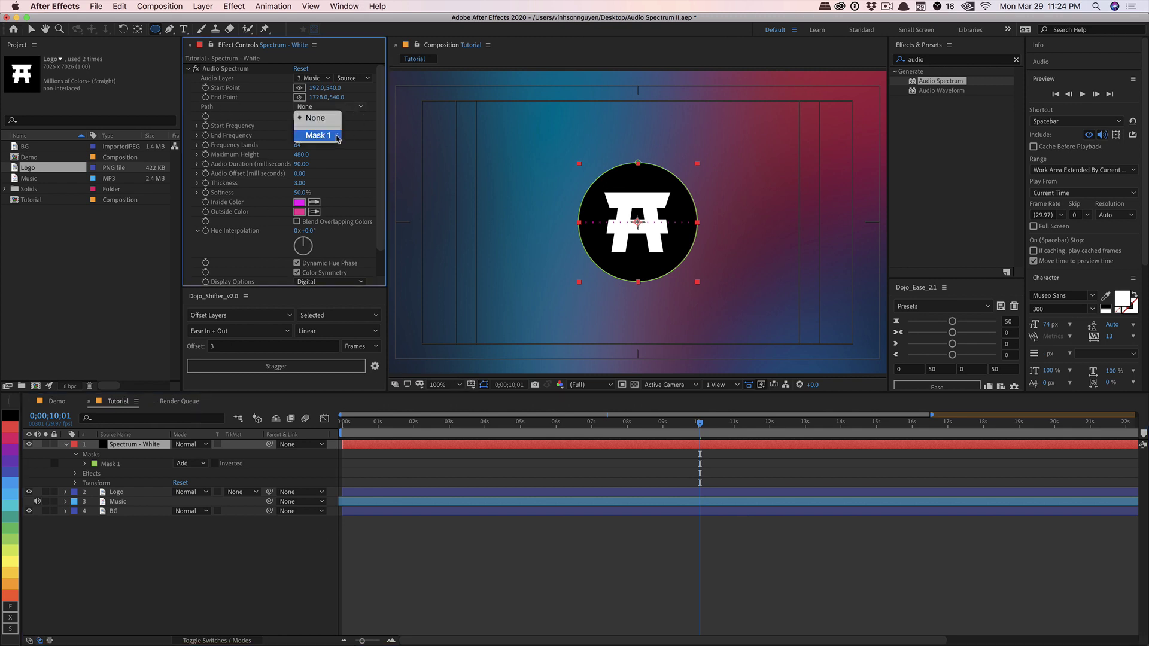
pyautogui.click(317, 136)
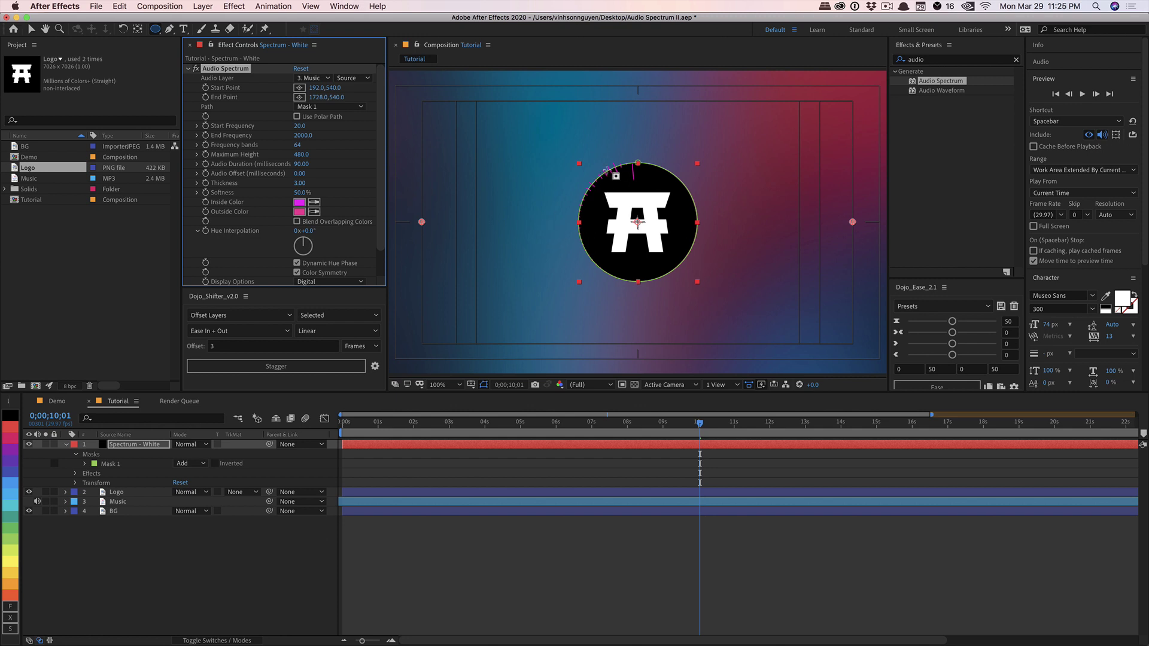
# - Hide the safe guides, raise Maximum Height to 780 and make Inside Color white
pyautogui.moveTo(407, 422); pyautogui.dragTo(580, 419)
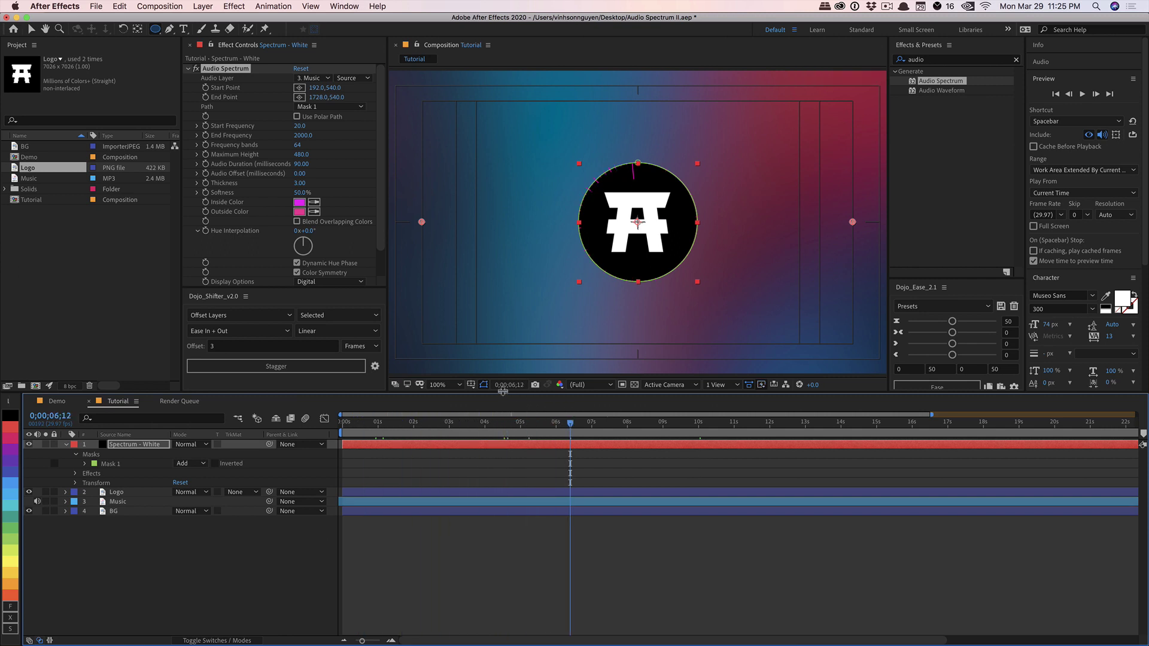
pyautogui.click(471, 385)
pyautogui.click(476, 395)
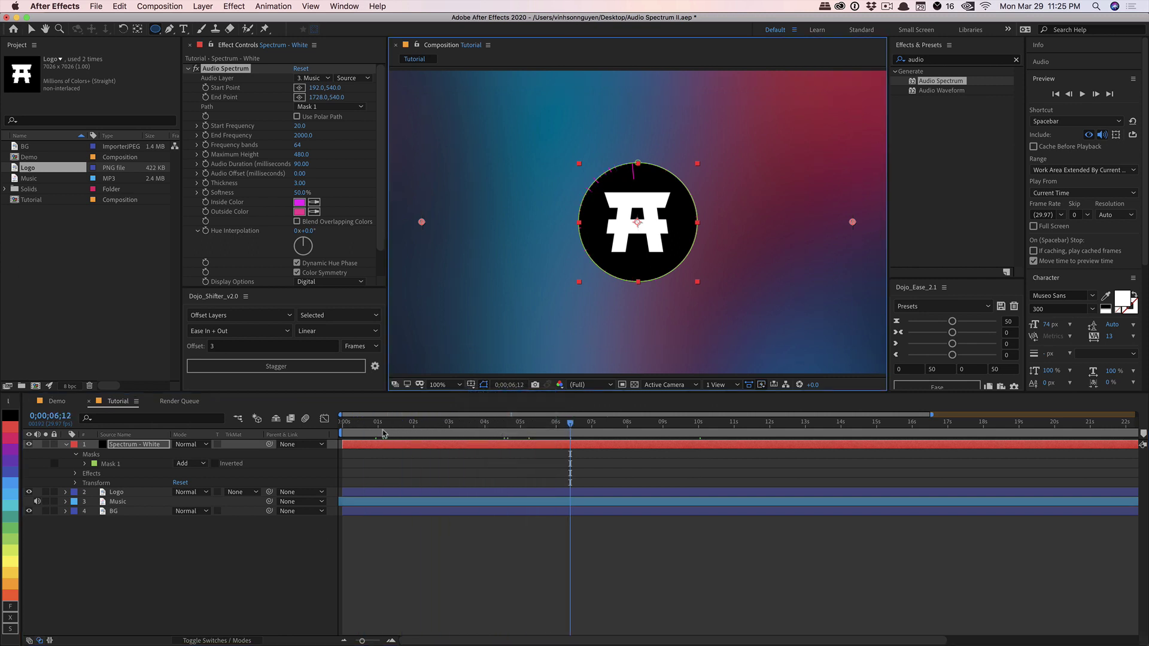
pyautogui.moveTo(359, 423); pyautogui.dragTo(634, 400)
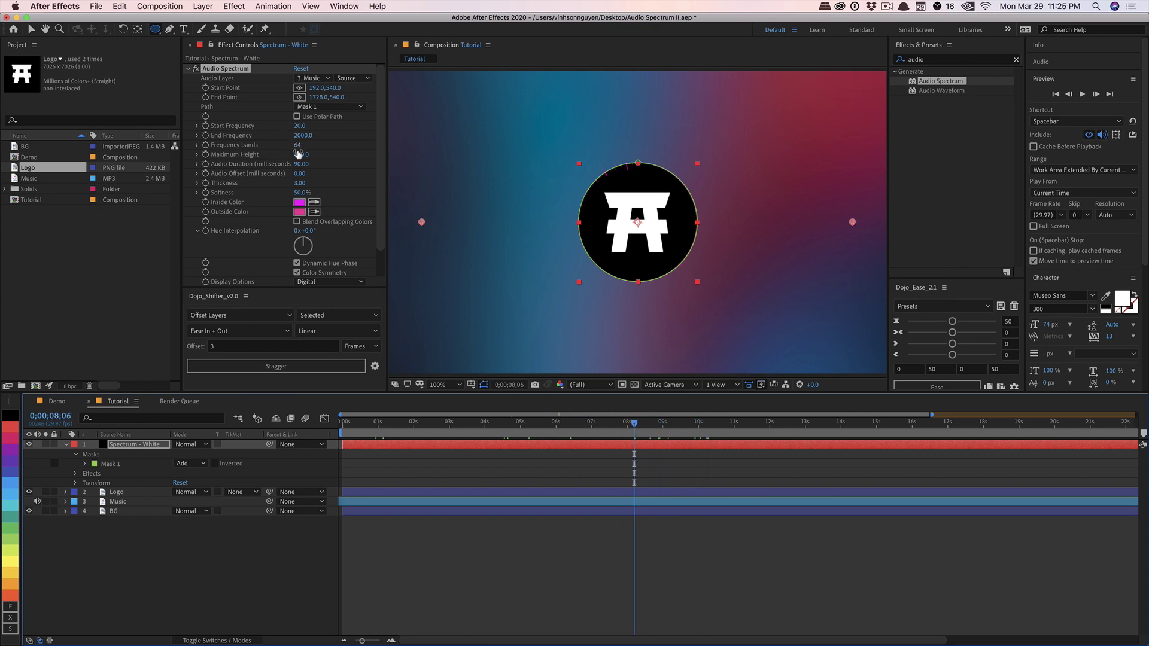
pyautogui.moveTo(302, 157); pyautogui.dragTo(312, 153)
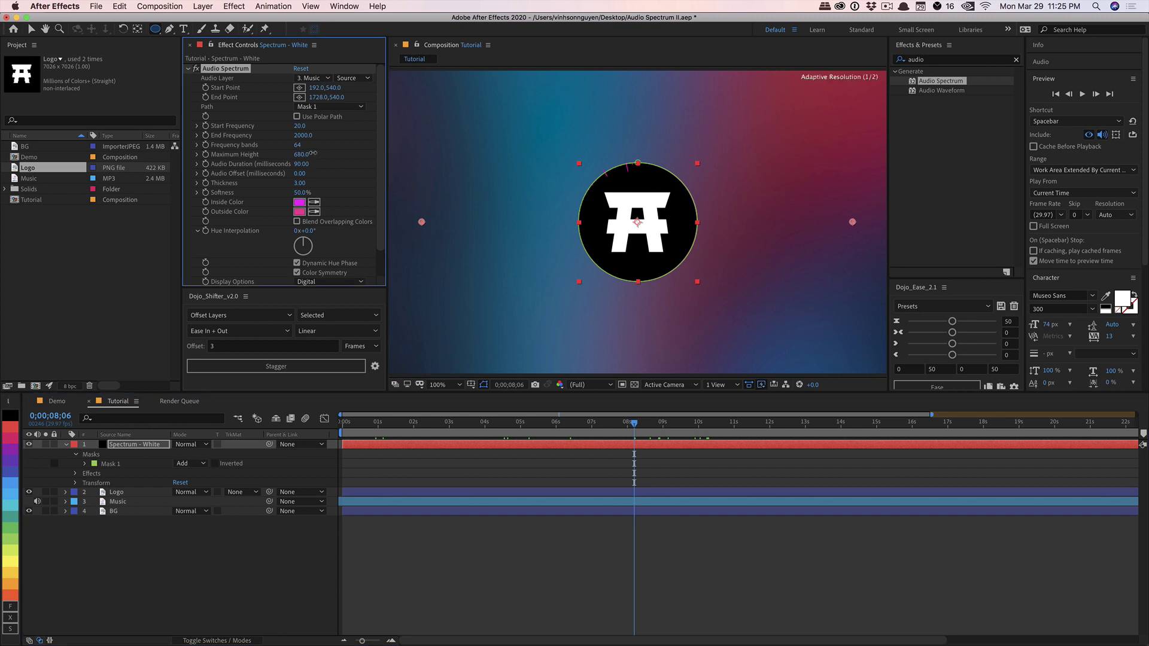
pyautogui.click(299, 202)
pyautogui.moveTo(588, 363); pyautogui.dragTo(501, 286)
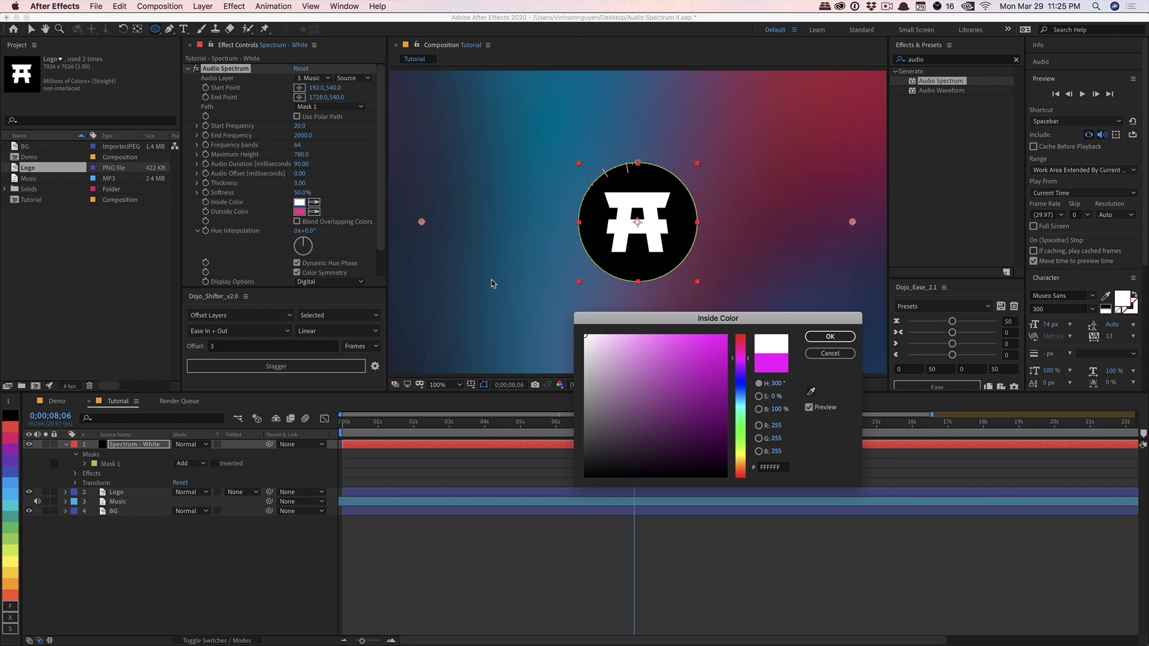
pyautogui.press('Return')
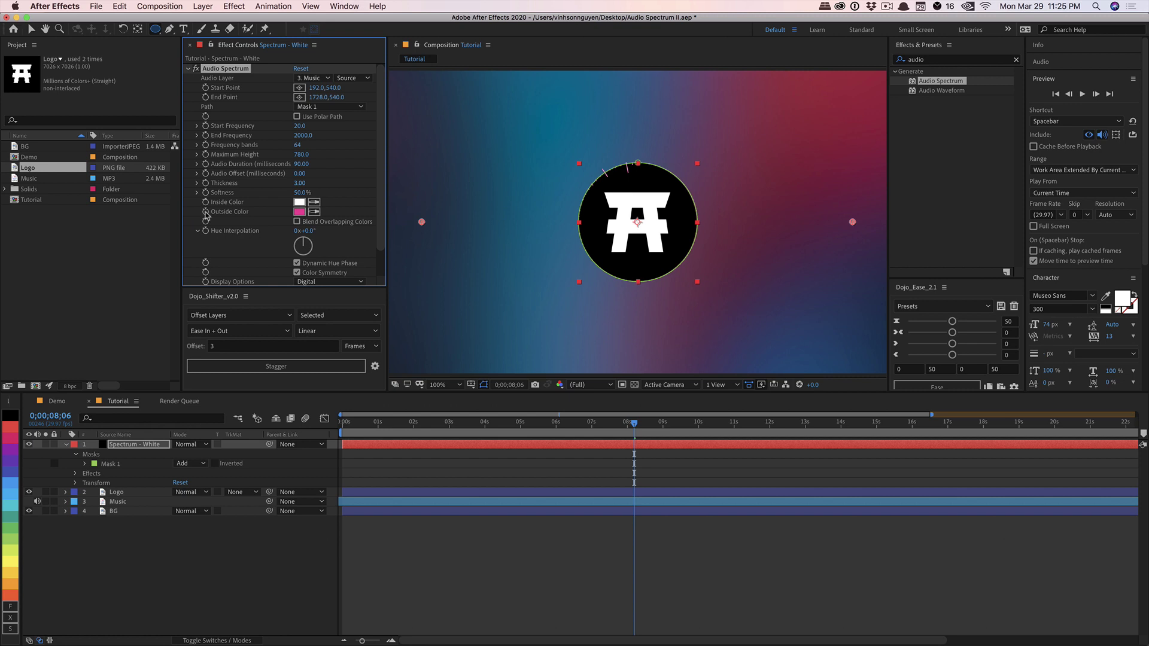
# - Link Outside Color to Inside Color by expression, then set Thickness 11 and Softness 23%
pyautogui.keyDown('alt'); pyautogui.click(205, 213); pyautogui.keyUp('alt')
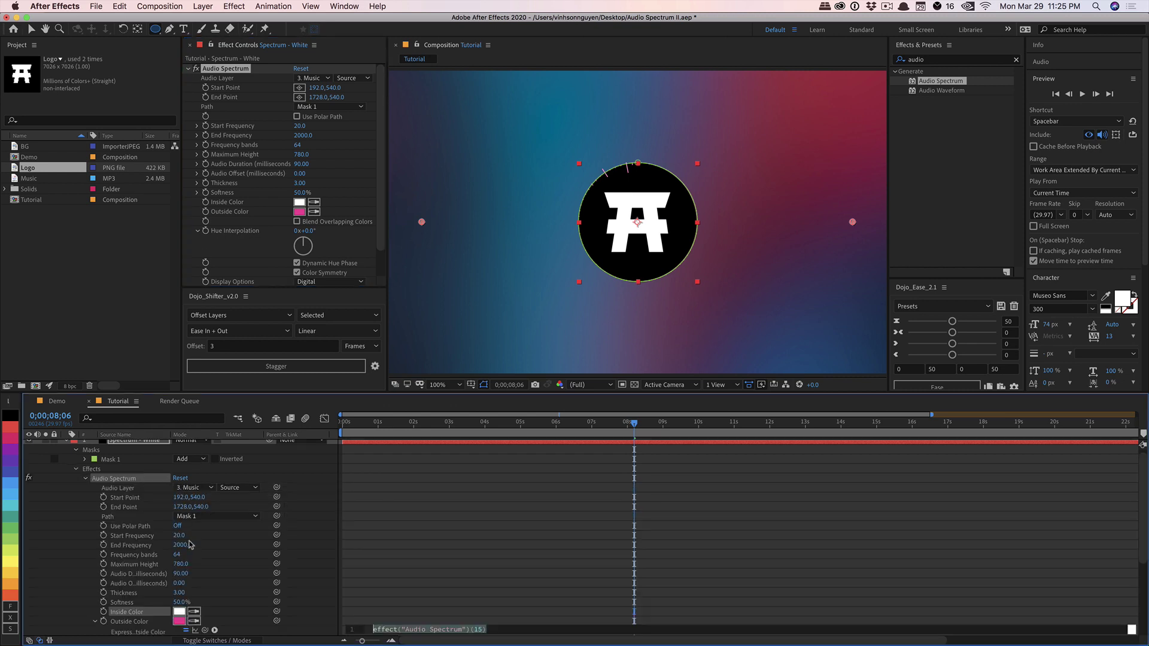
pyautogui.moveTo(206, 630); pyautogui.dragTo(145, 615)
pyautogui.click(238, 586)
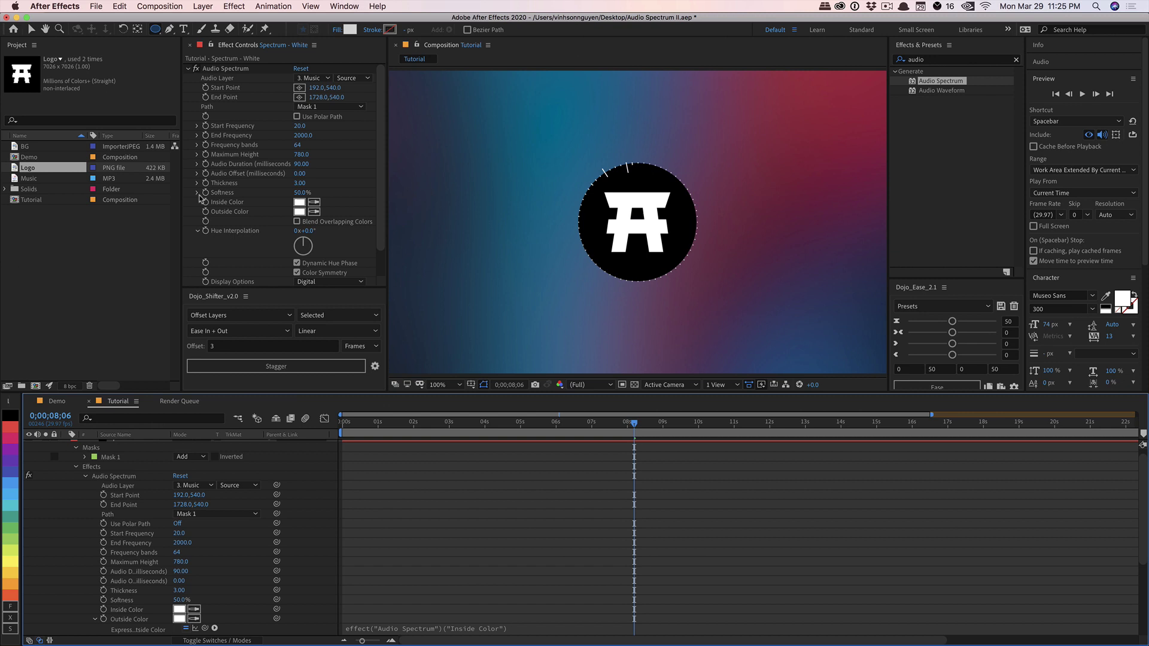
pyautogui.scroll(1, 78, 479)
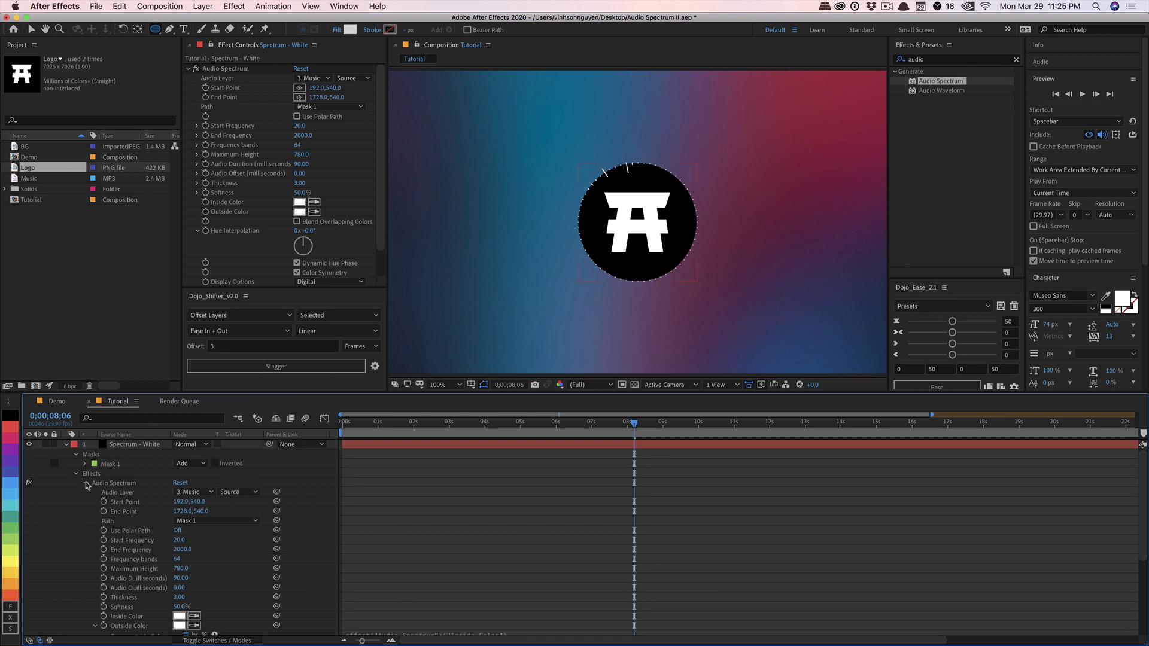
pyautogui.click(87, 484)
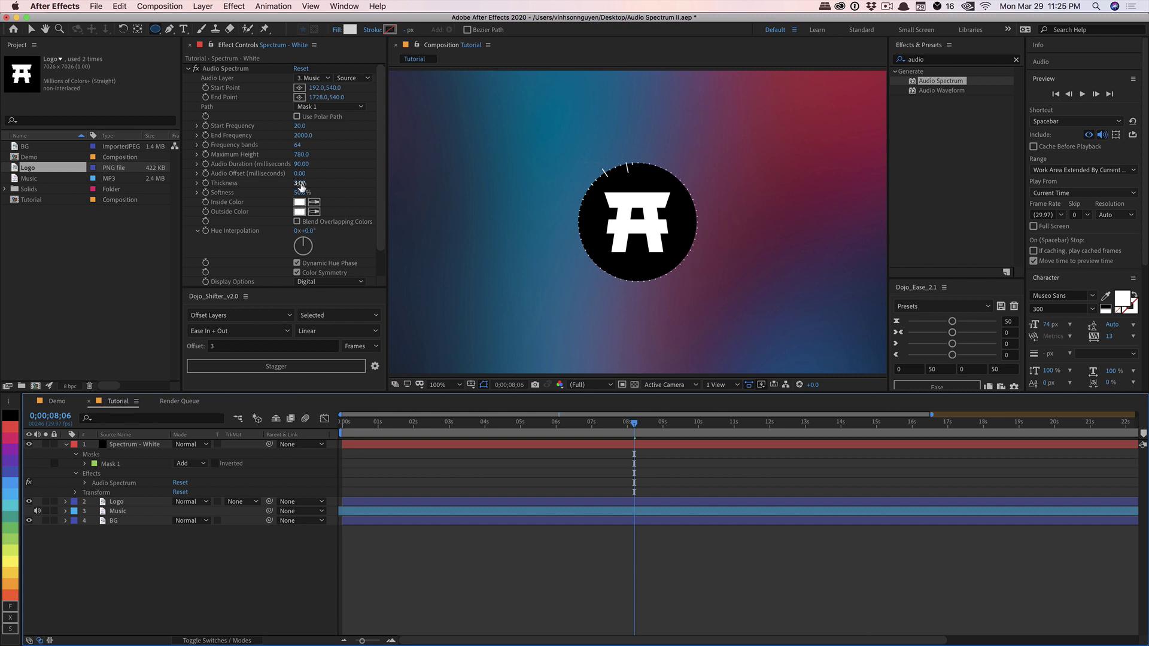
pyautogui.moveTo(300, 184); pyautogui.dragTo(308, 183)
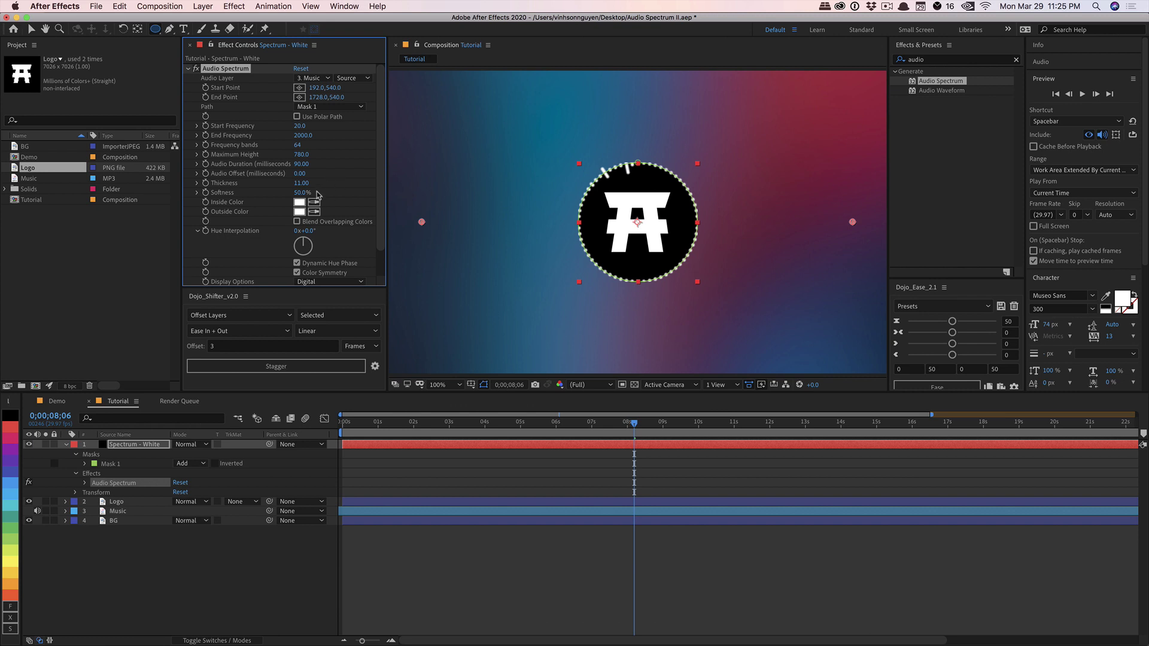
pyautogui.moveTo(305, 192); pyautogui.dragTo(287, 195)
pyautogui.moveTo(525, 422); pyautogui.dragTo(709, 396)
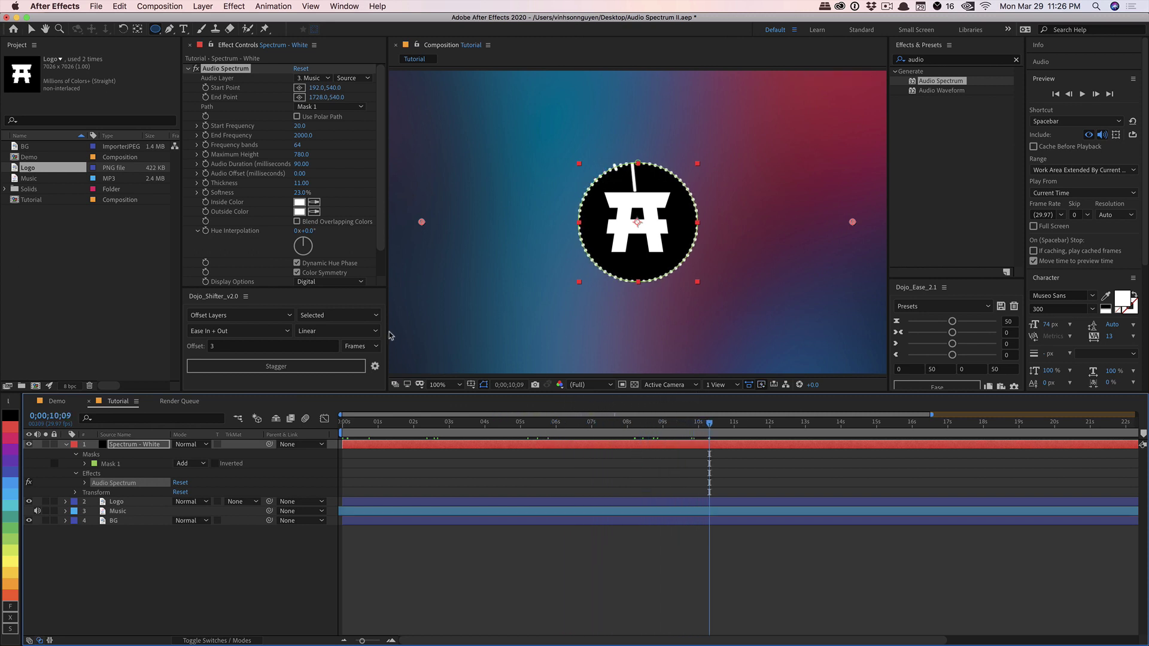
# - Set Side Options to Side B so the bars draw on one side only
pyautogui.moveTo(377, 231); pyautogui.dragTo(384, 260)
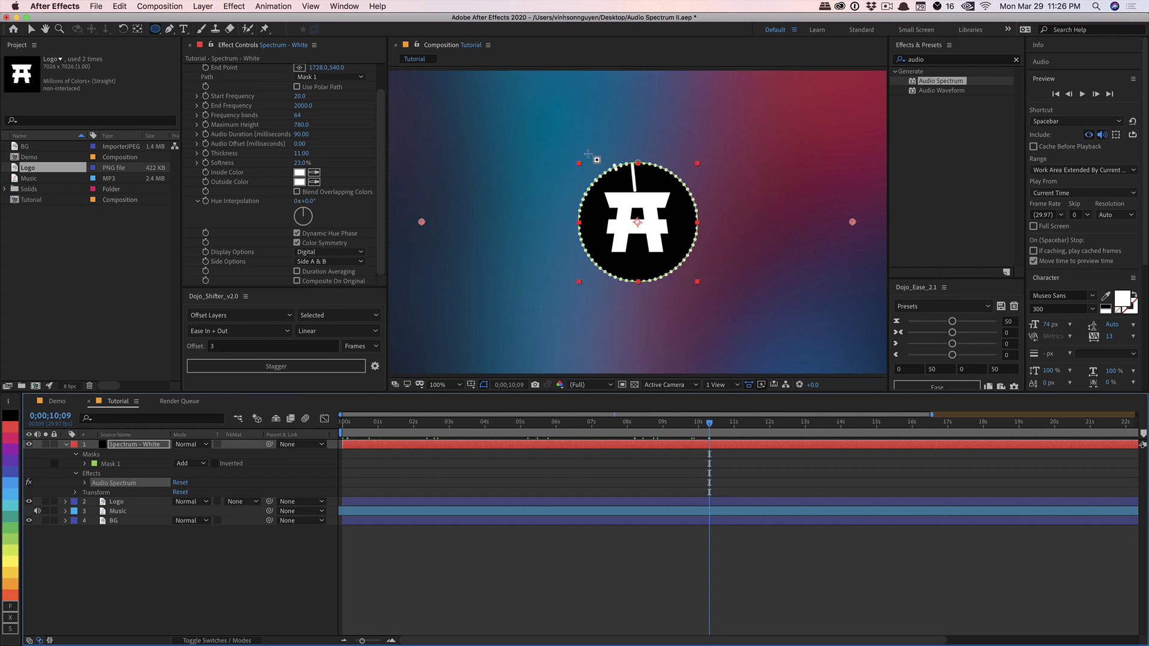
pyautogui.click(322, 261)
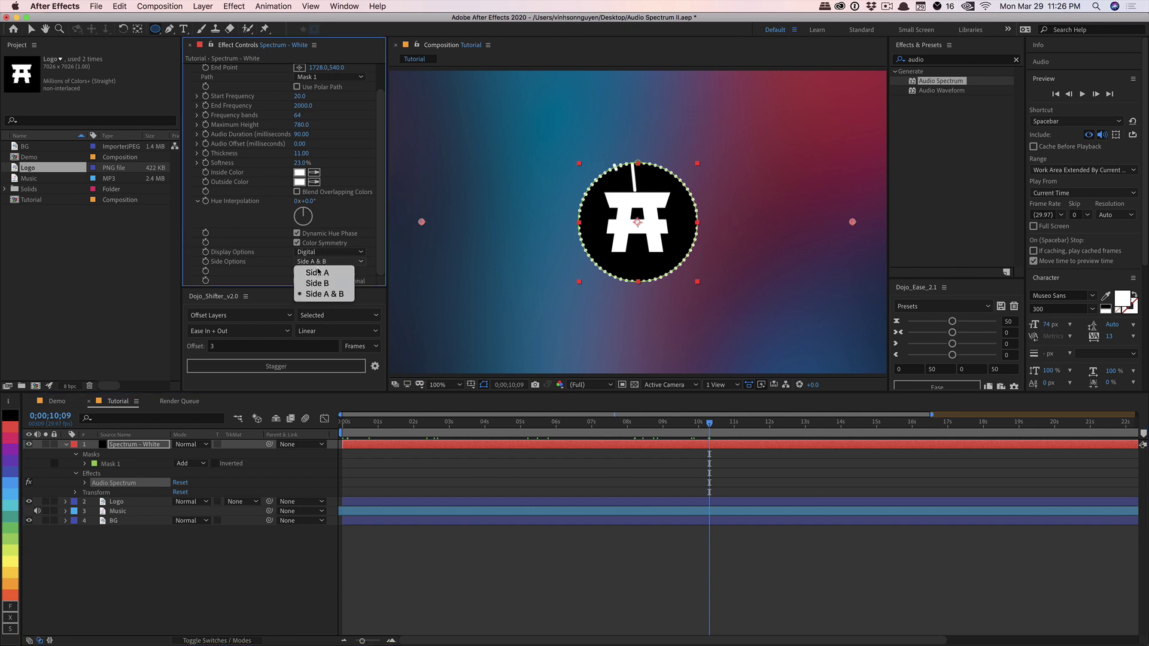
pyautogui.click(323, 266)
pyautogui.click(323, 261)
pyautogui.click(325, 283)
pyautogui.moveTo(383, 427); pyautogui.dragTo(692, 399)
# - Raise Frequency bands to 373, keeping Maximum Height at 780
pyautogui.moveTo(381, 261); pyautogui.dragTo(384, 226)
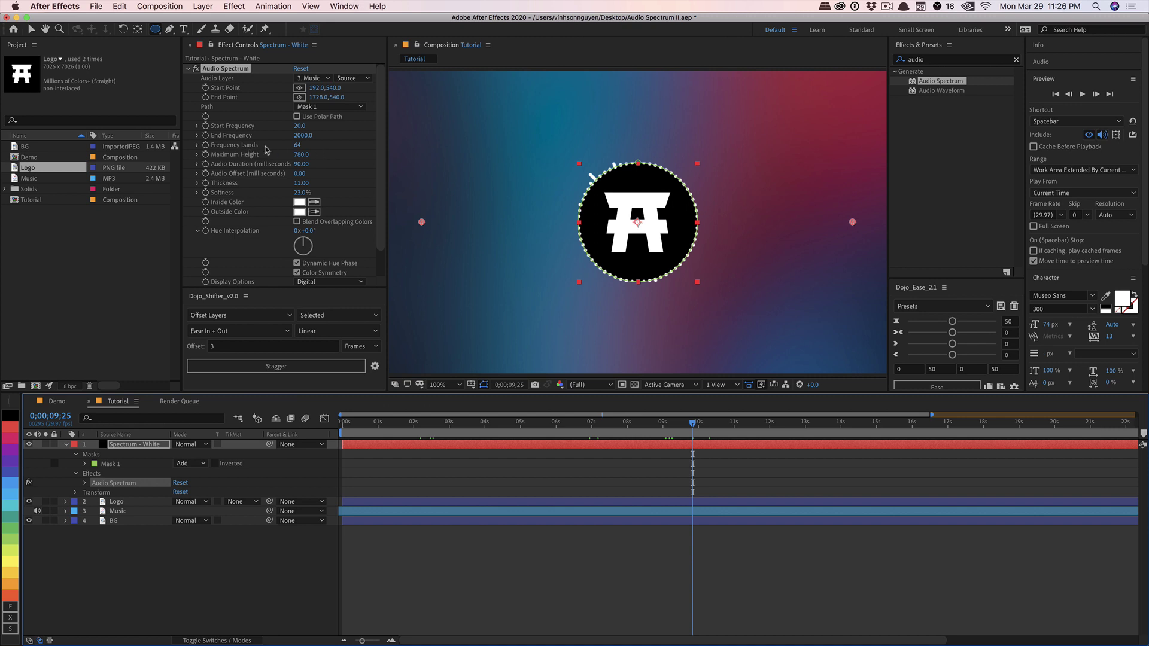
pyautogui.moveTo(299, 149); pyautogui.dragTo(443, 141)
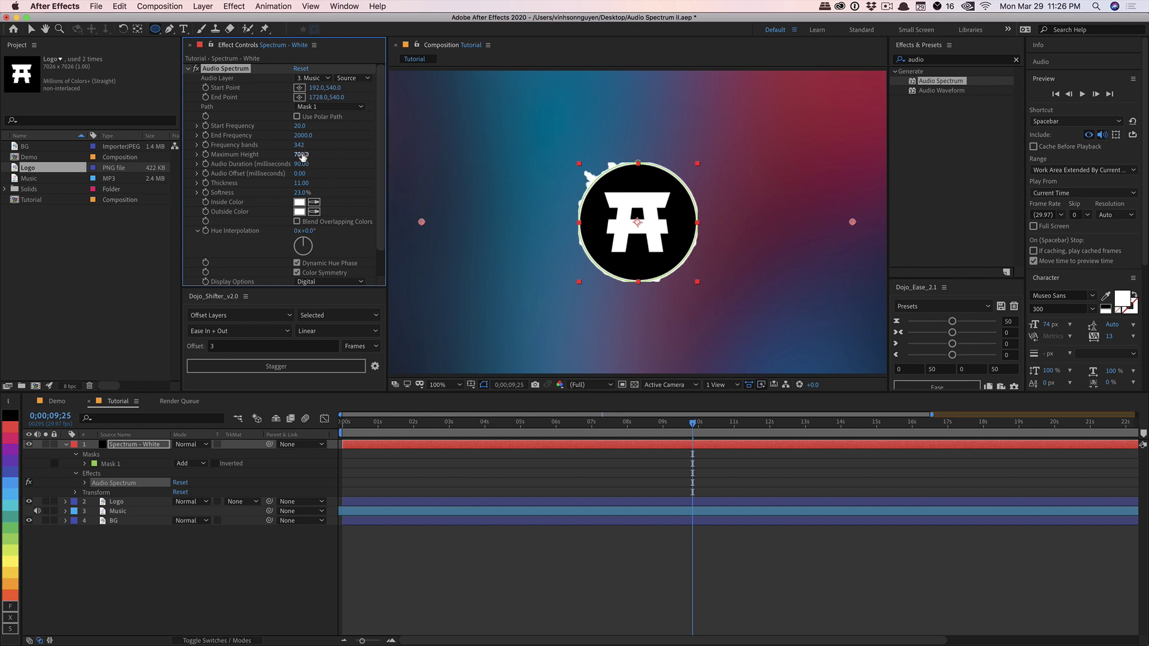
pyautogui.moveTo(302, 156)
pyautogui.mouseDown()
pyautogui.moveTo(285, 146)
pyautogui.moveTo(321, 154)
pyautogui.mouseUp()
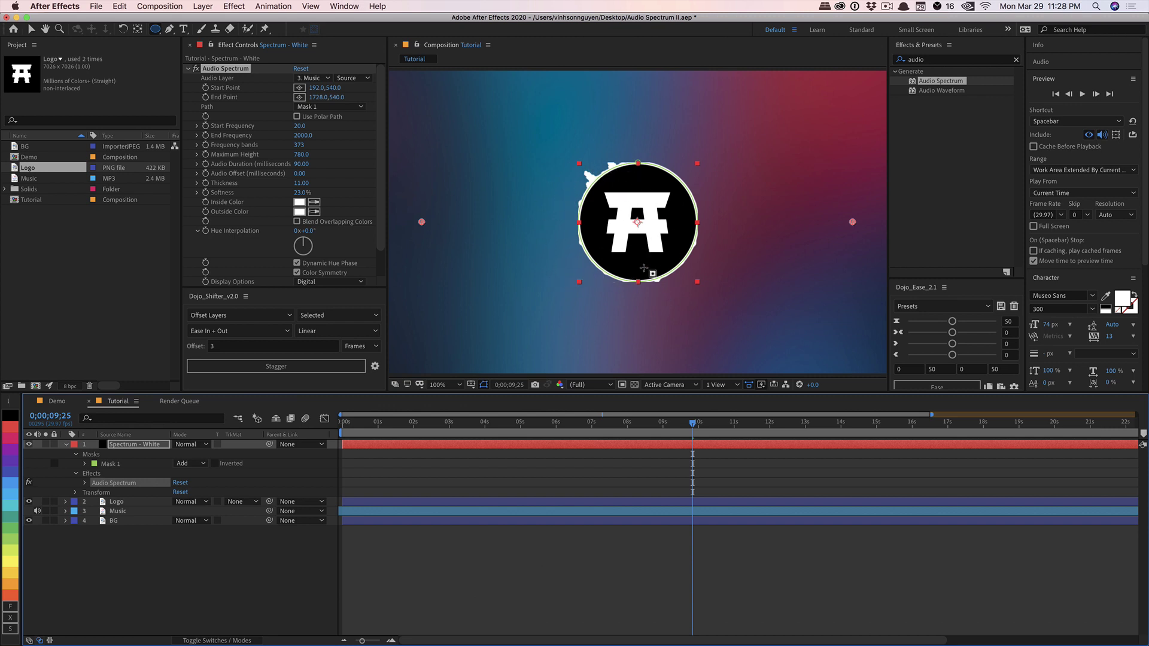
# - Enter 1 in Audio Spectrum's Start Frequency and 200 in End Frequency
pyautogui.click(300, 126)
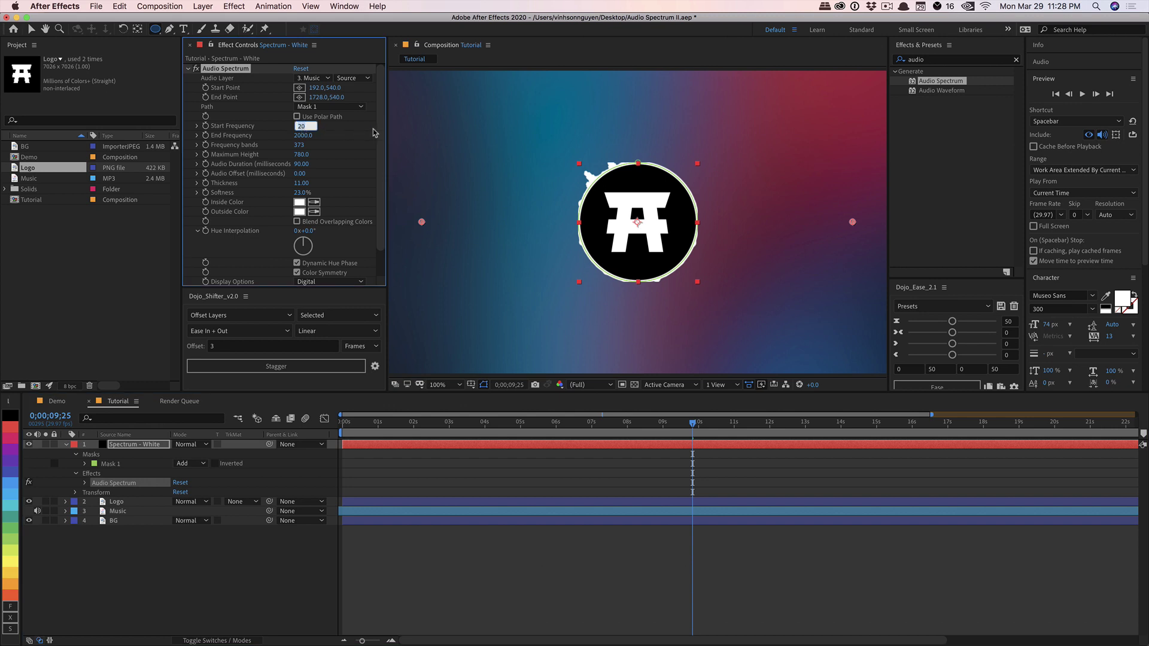
pyautogui.write('1')
pyautogui.press('Return')
pyautogui.click(303, 136)
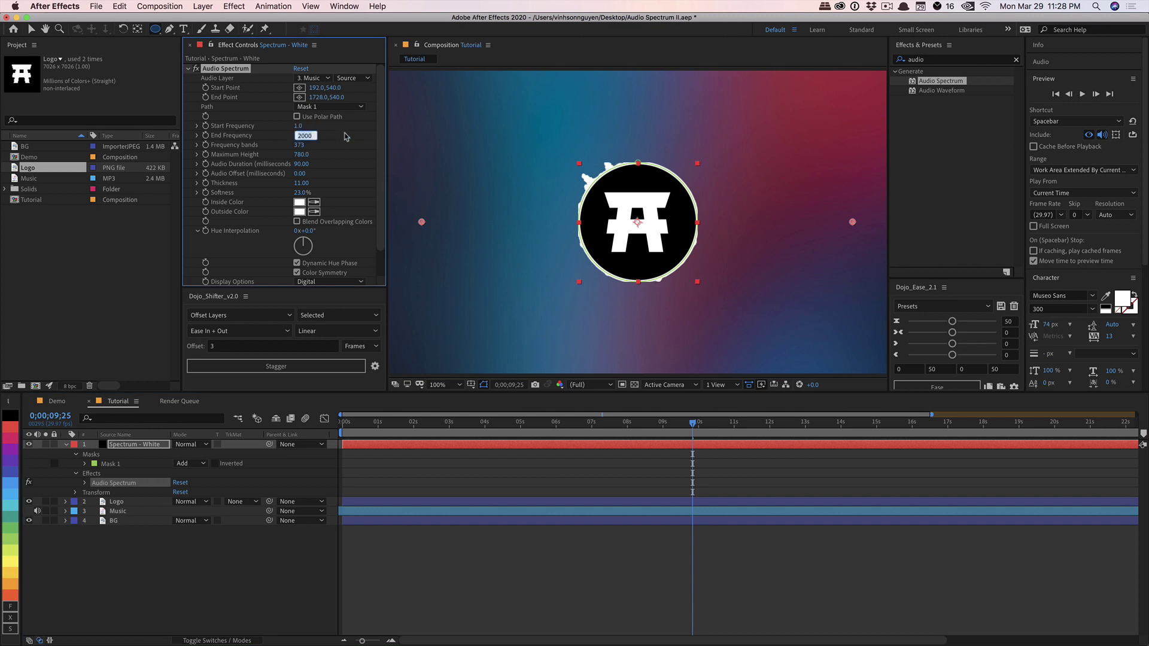
pyautogui.write('200')
pyautogui.press('Return')
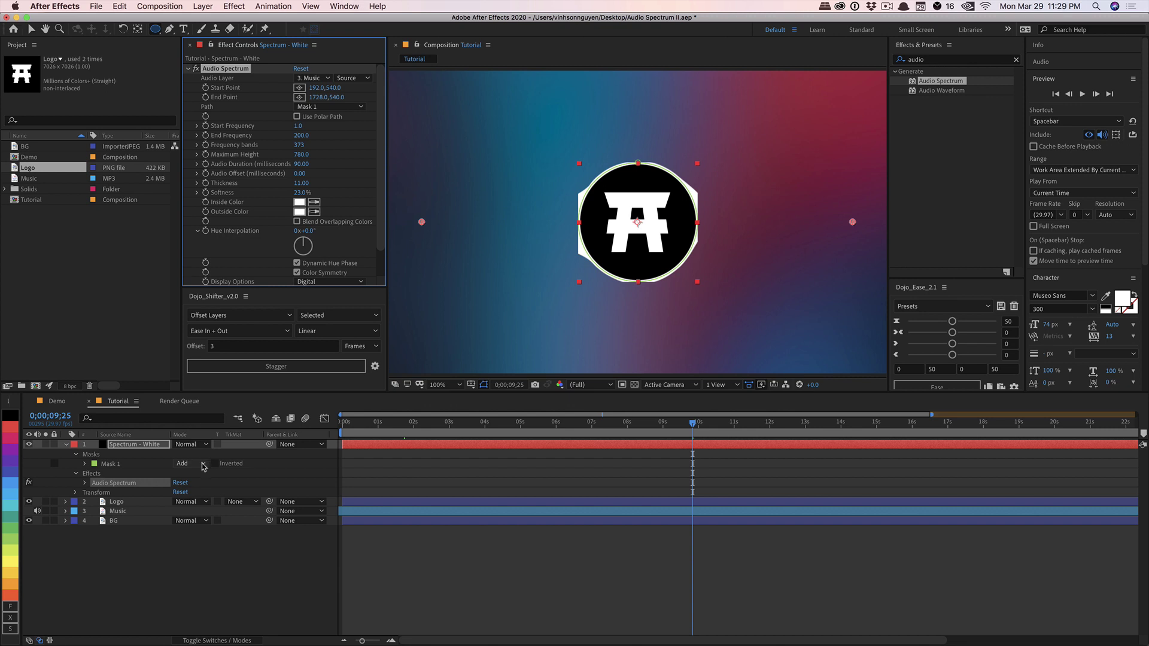
# - Set Mask 1's mode to None so it no longer cuts out the layer, keeping End Frequency 200
pyautogui.click(203, 465)
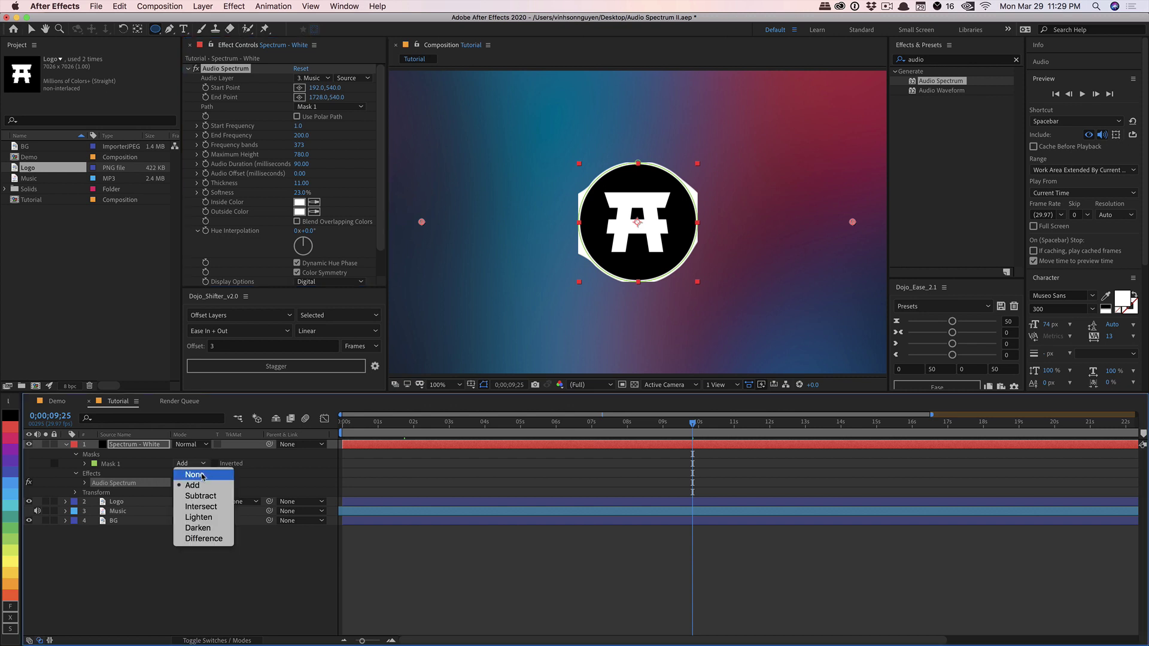
pyautogui.click(203, 475)
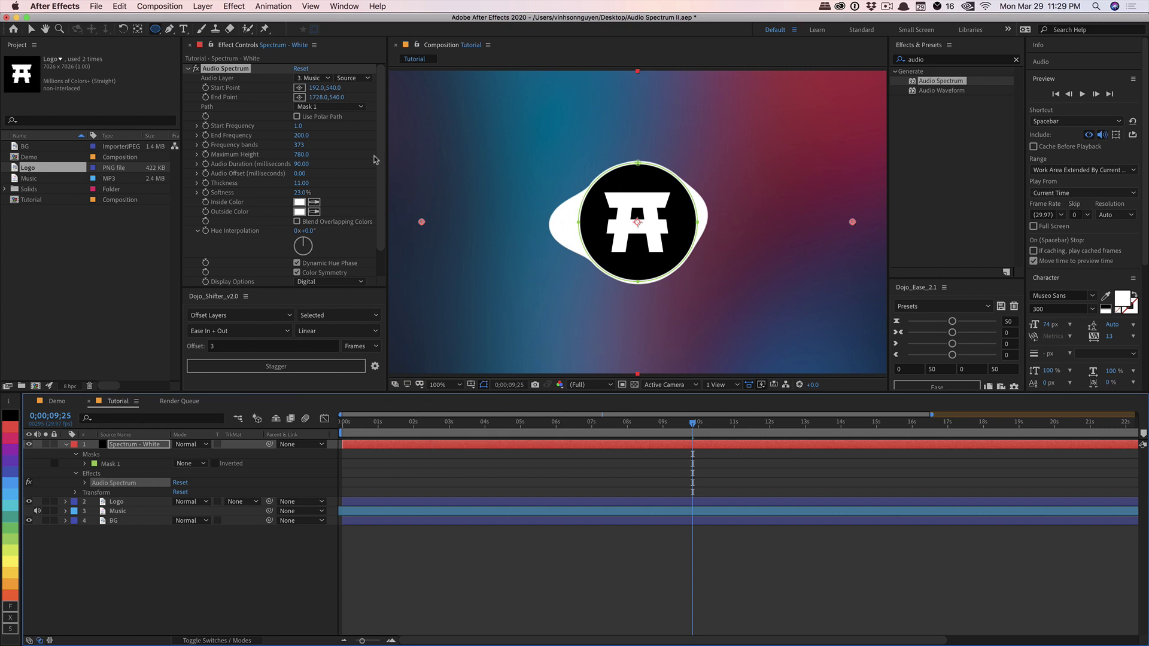
pyautogui.moveTo(308, 136); pyautogui.dragTo(346, 132)
pyautogui.click(305, 135)
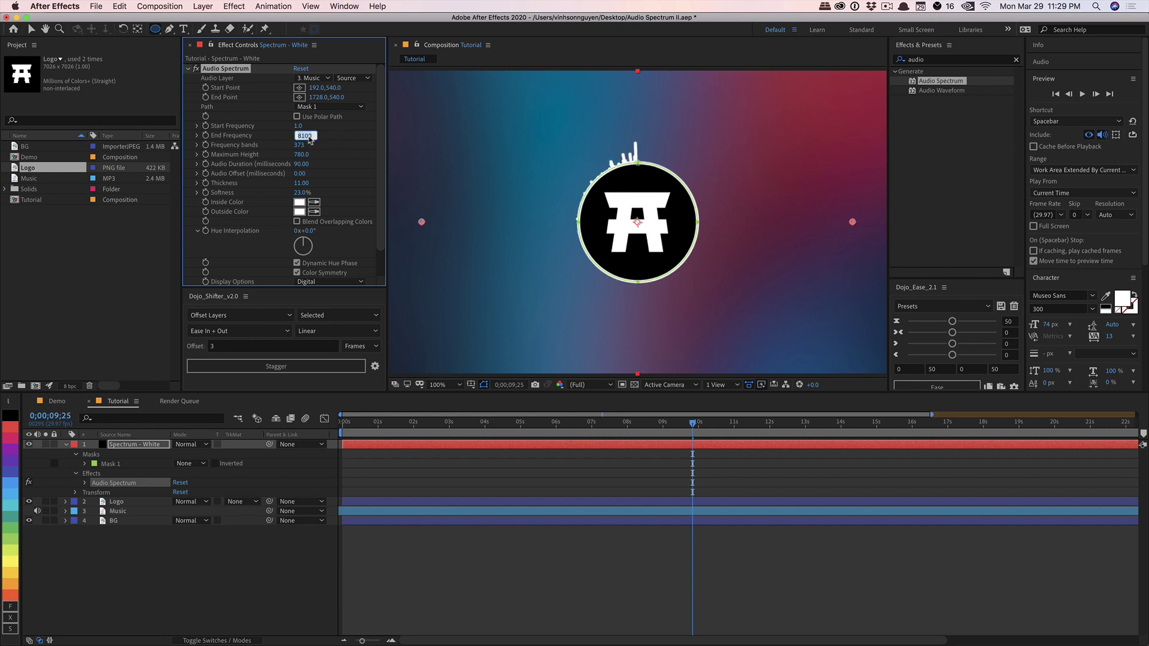
pyautogui.press('Return')
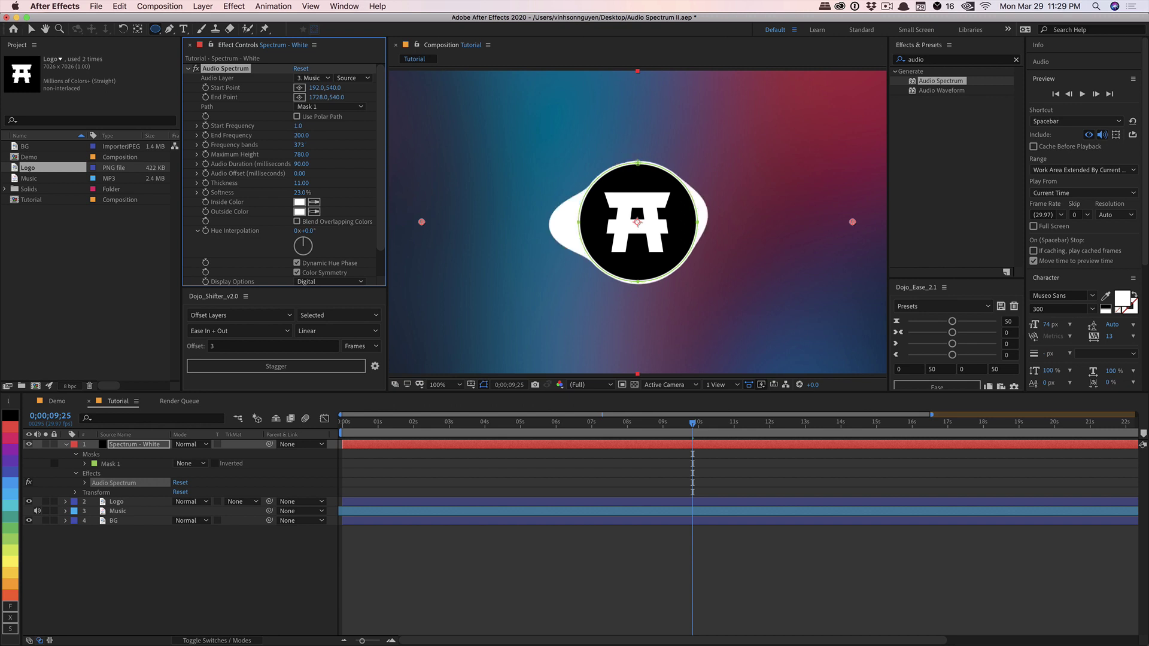
pyautogui.moveTo(345, 423); pyautogui.dragTo(578, 415)
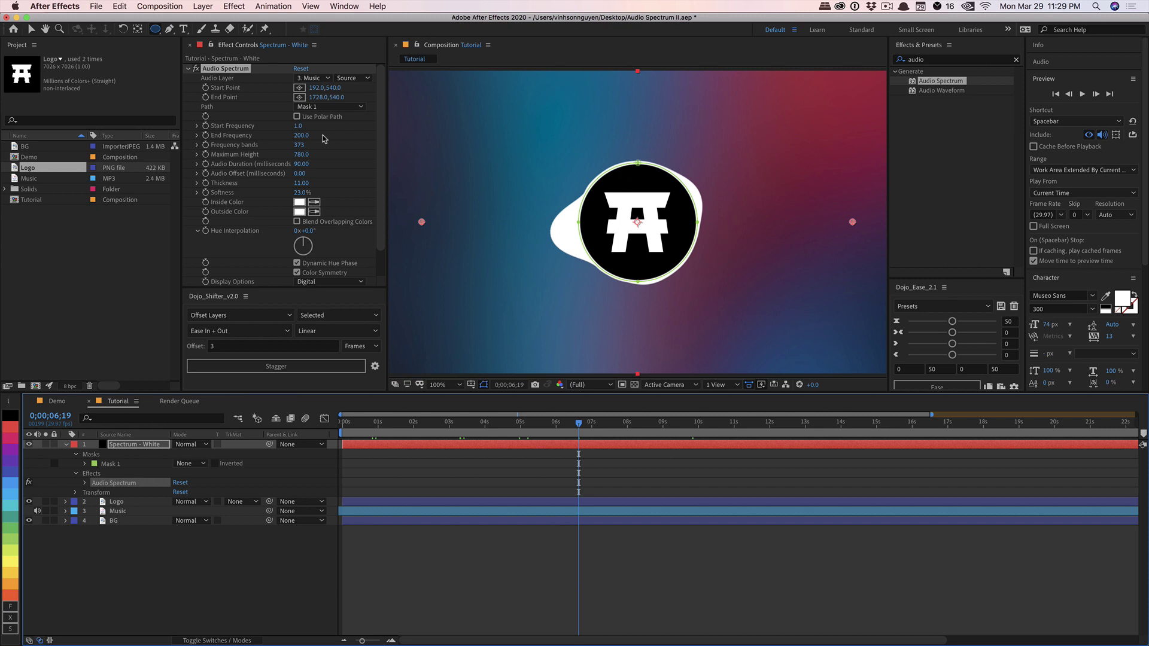
# - Set End Frequency to 150 and lower Maximum Height to 270
pyautogui.moveTo(299, 135); pyautogui.dragTo(320, 141)
pyautogui.click(300, 135)
pyautogui.write('200')
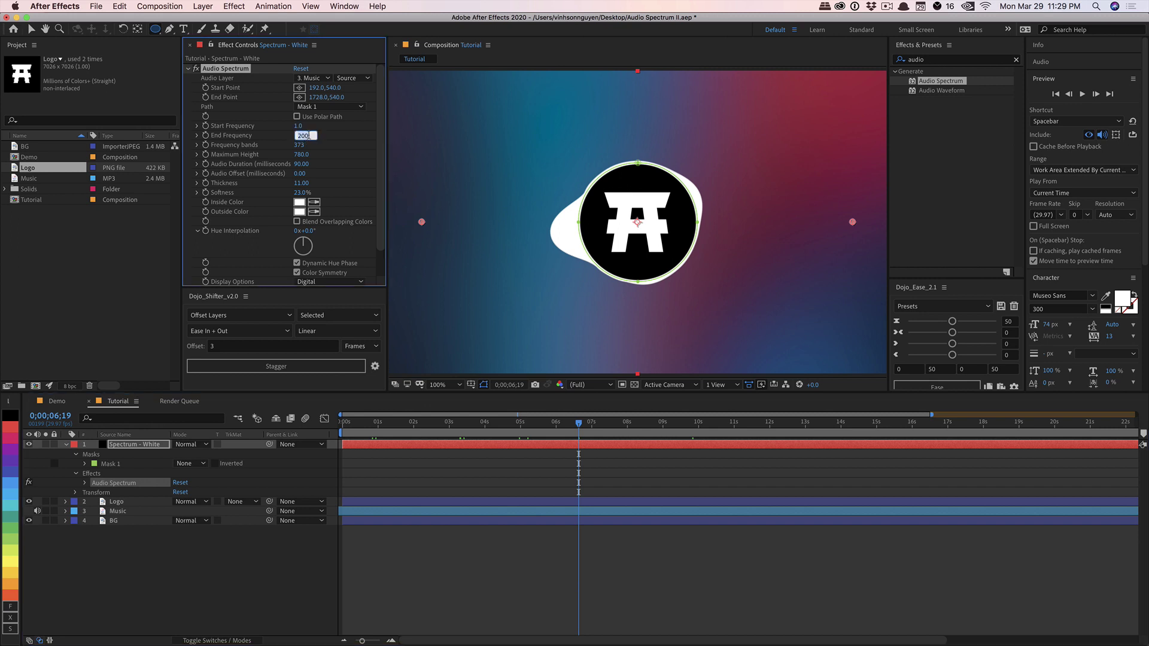
pyautogui.write('150')
pyautogui.press('Return')
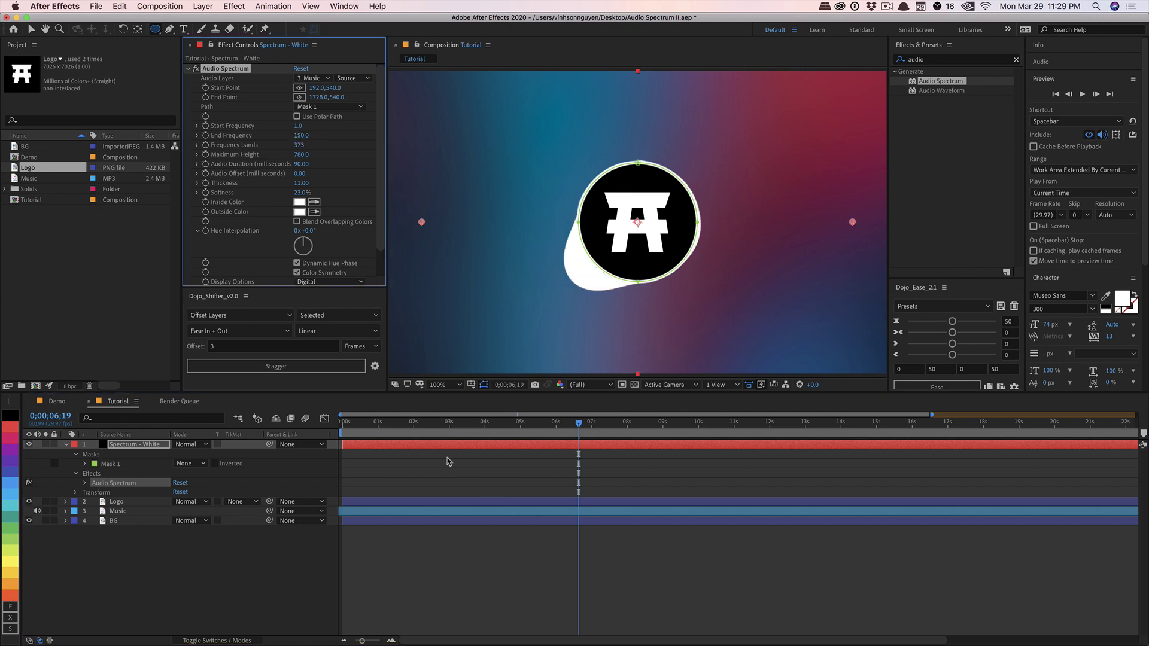
pyautogui.moveTo(366, 428); pyautogui.dragTo(570, 413)
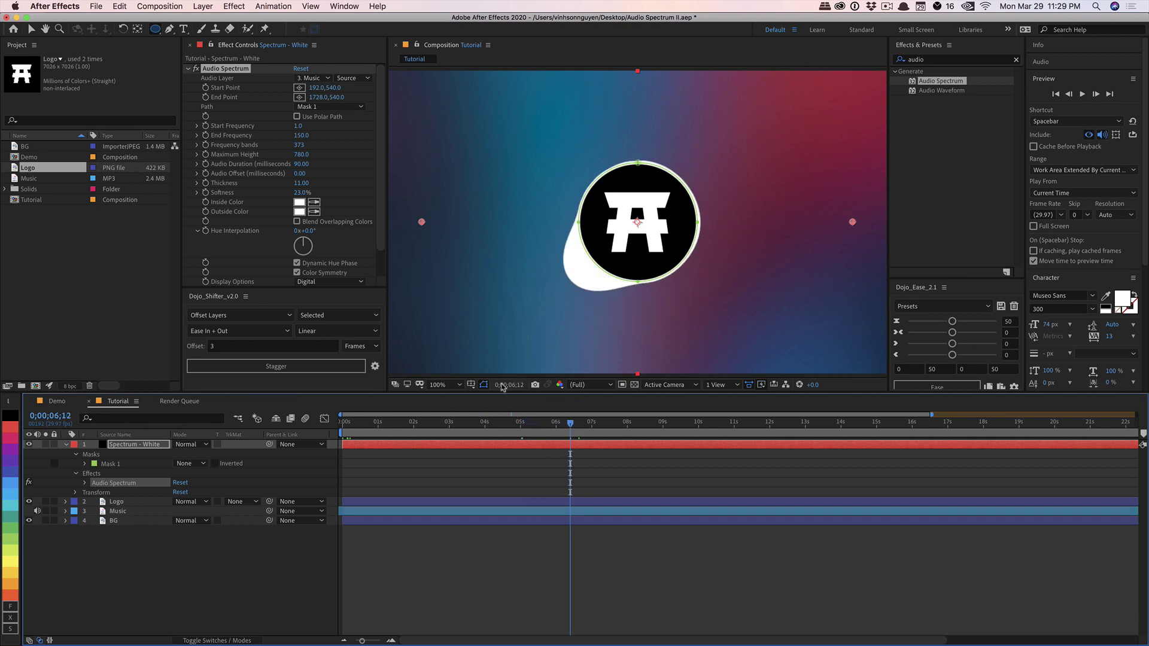
pyautogui.moveTo(305, 154); pyautogui.dragTo(292, 157)
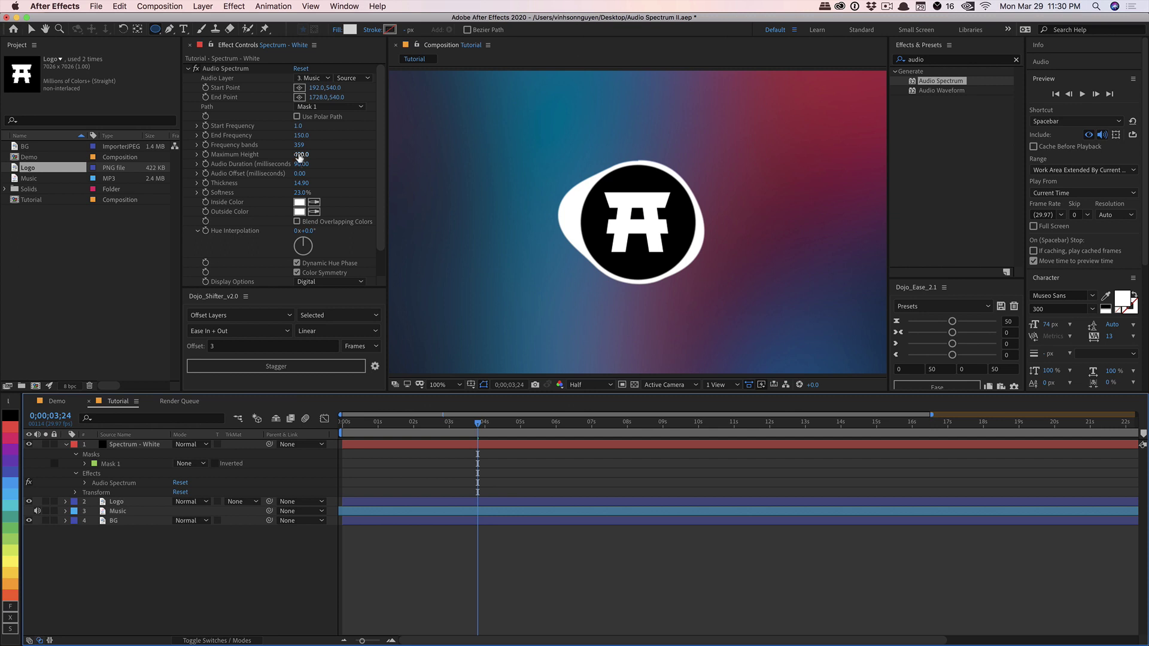
pyautogui.moveTo(301, 154); pyautogui.dragTo(288, 158)
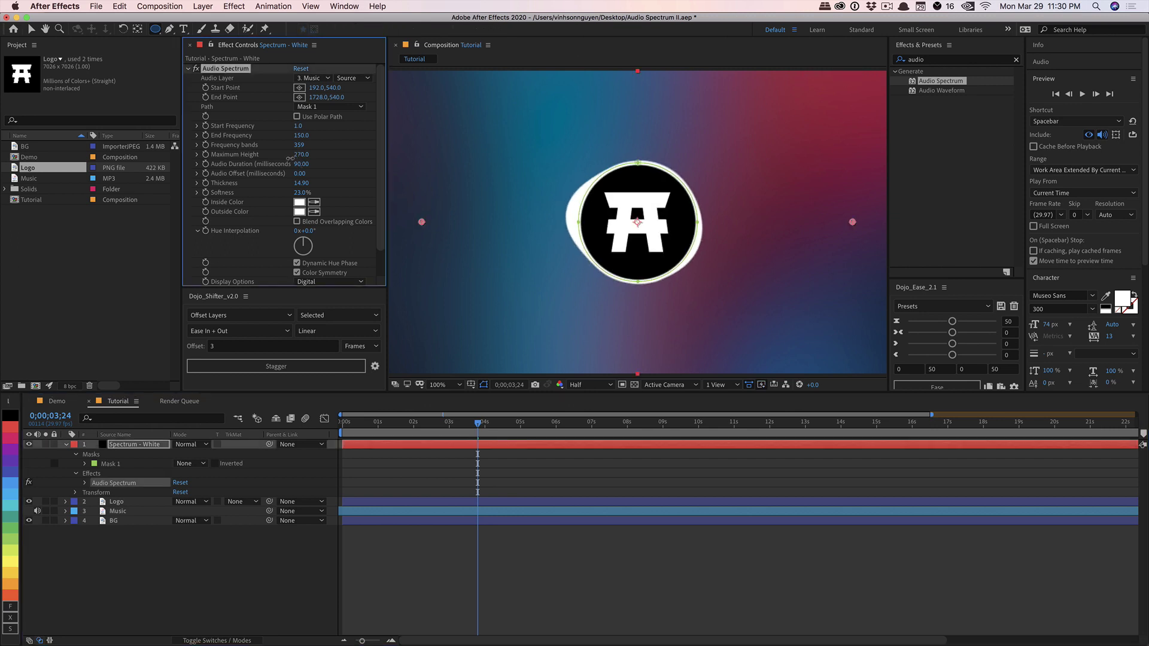
# - Duplicate Spectrum - White, rename the copy 'Spectrum - Yellow' and move it below Logo
pyautogui.click(153, 446)
pyautogui.press('super+d')
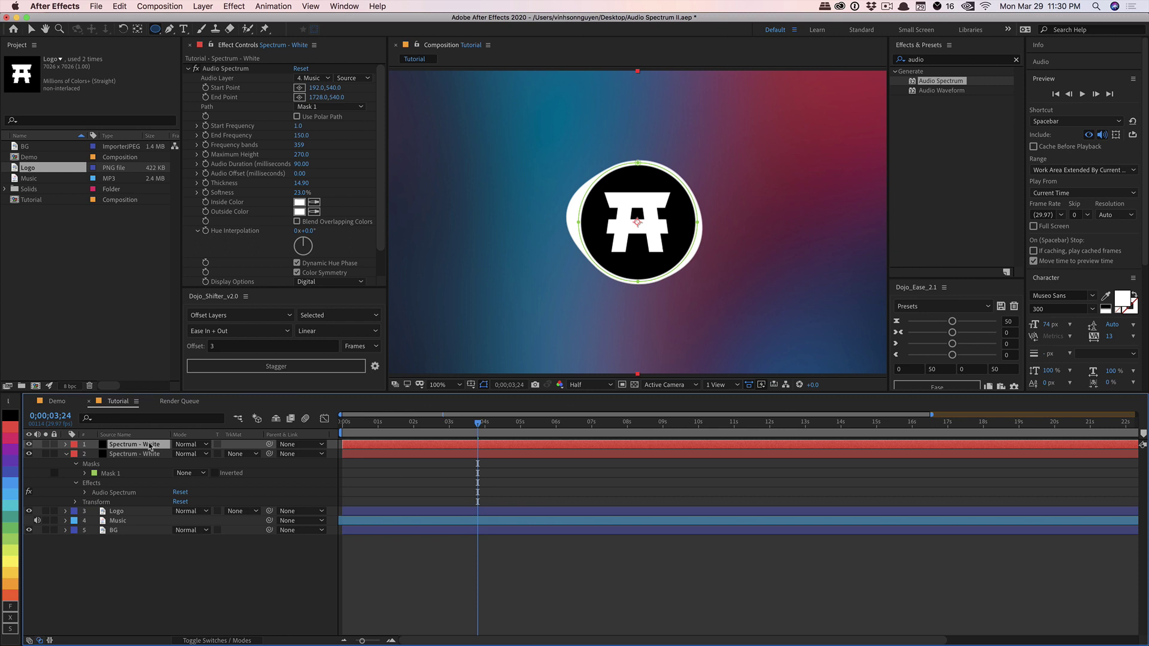
pyautogui.press('Return')
pyautogui.press('Right')
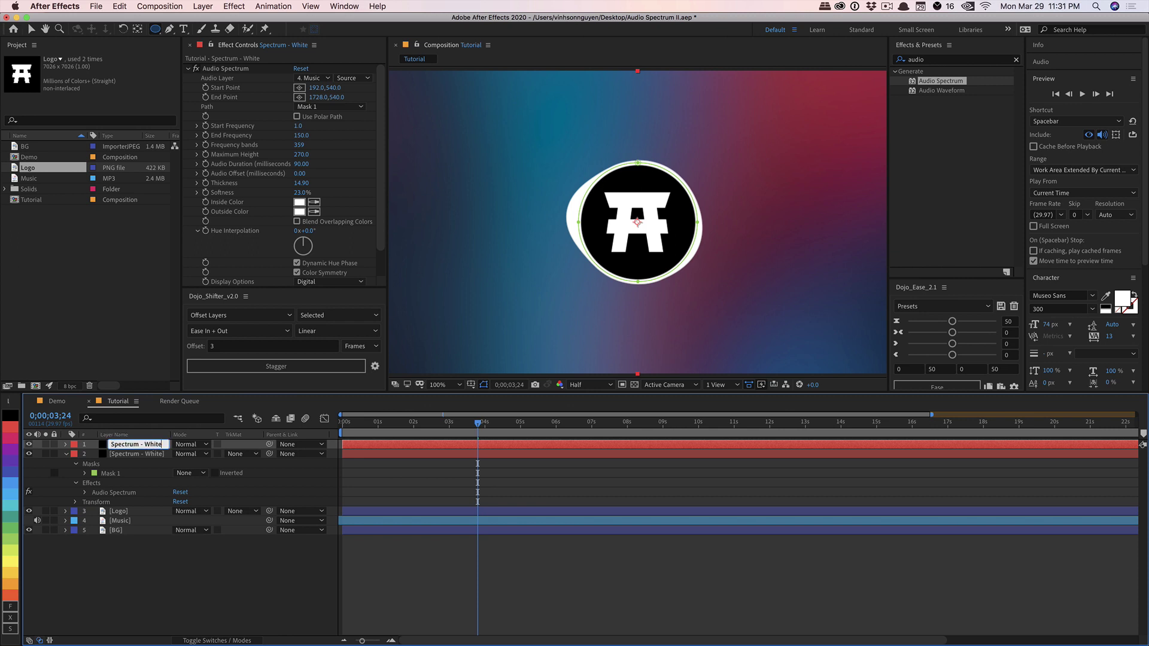
pyautogui.write('Yellow')
pyautogui.press('Return')
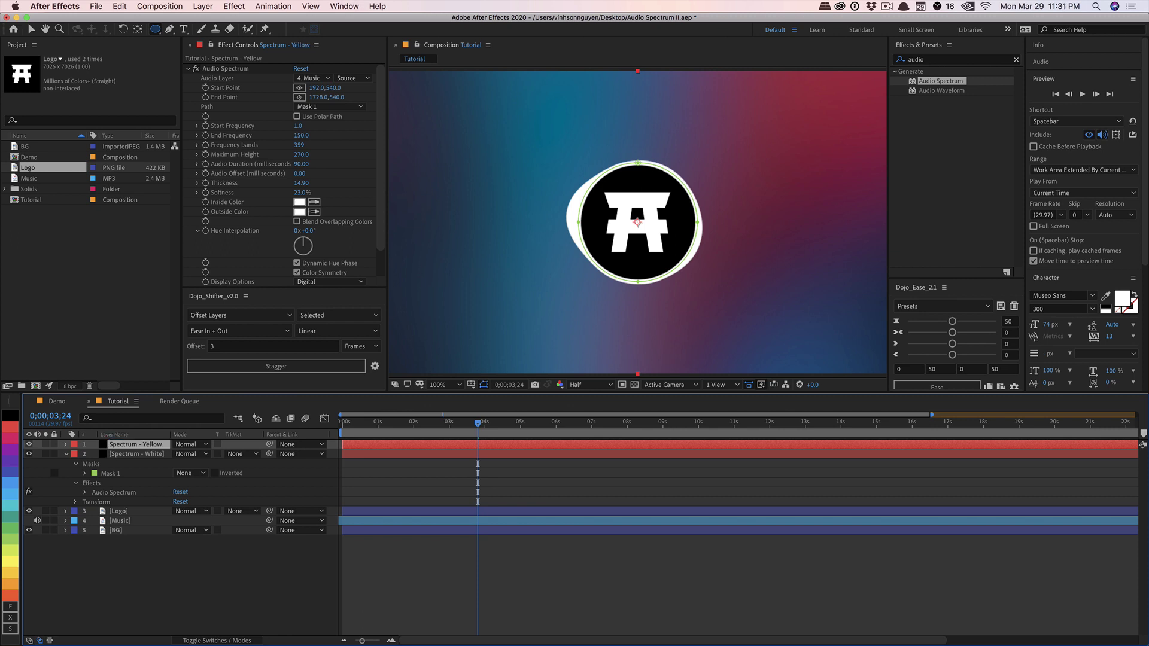
pyautogui.moveTo(148, 449); pyautogui.dragTo(146, 513)
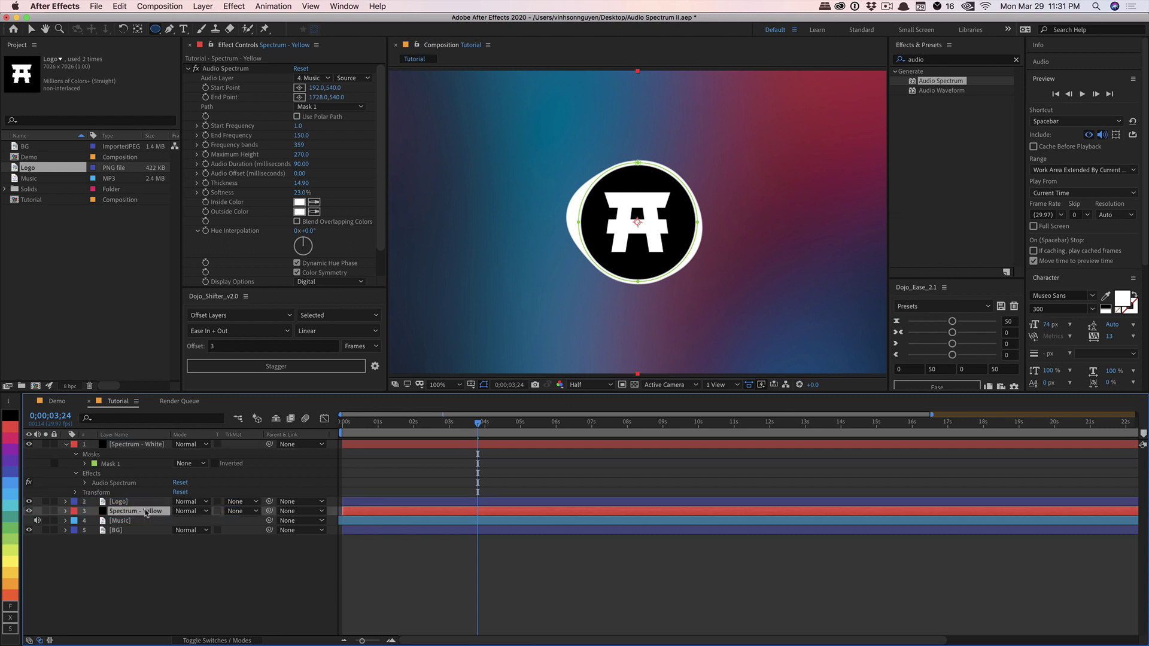
# - Change the copy's Inside Color to a pale yellow
pyautogui.click(300, 203)
pyautogui.click(742, 458)
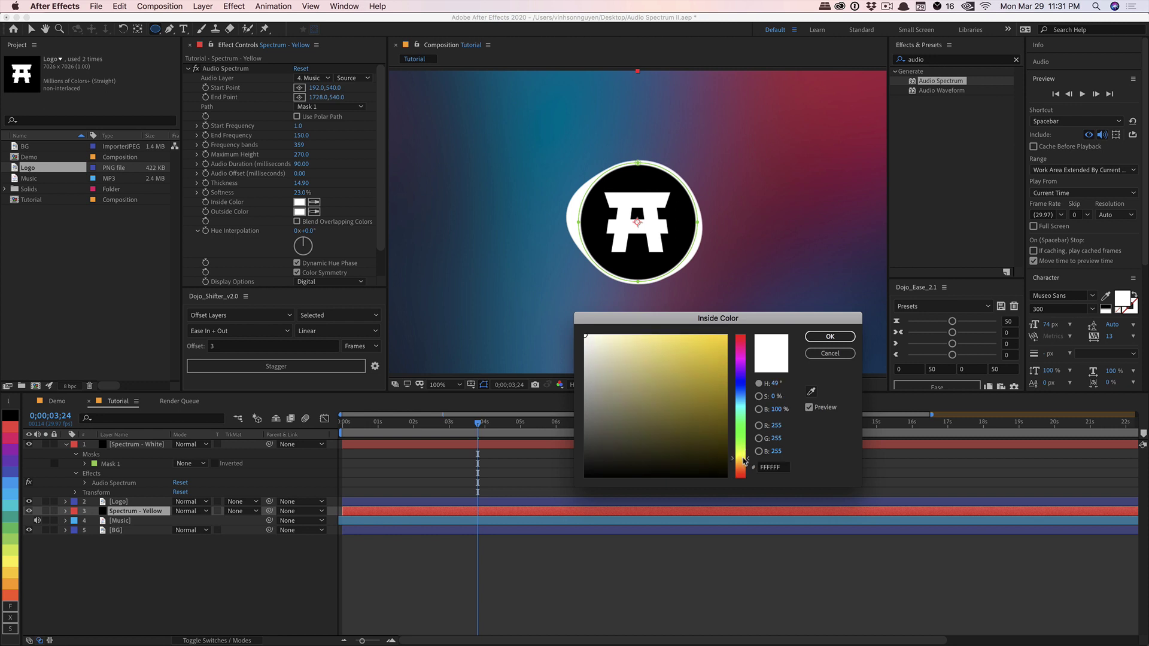
pyautogui.moveTo(686, 367); pyautogui.dragTo(685, 332)
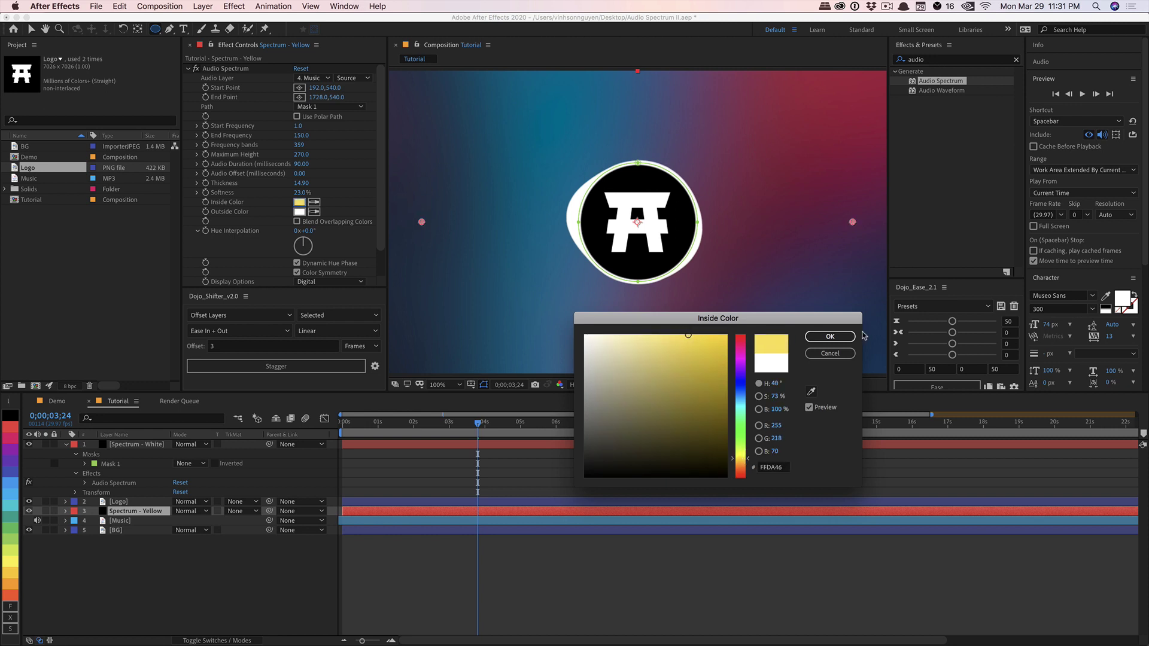
pyautogui.click(830, 336)
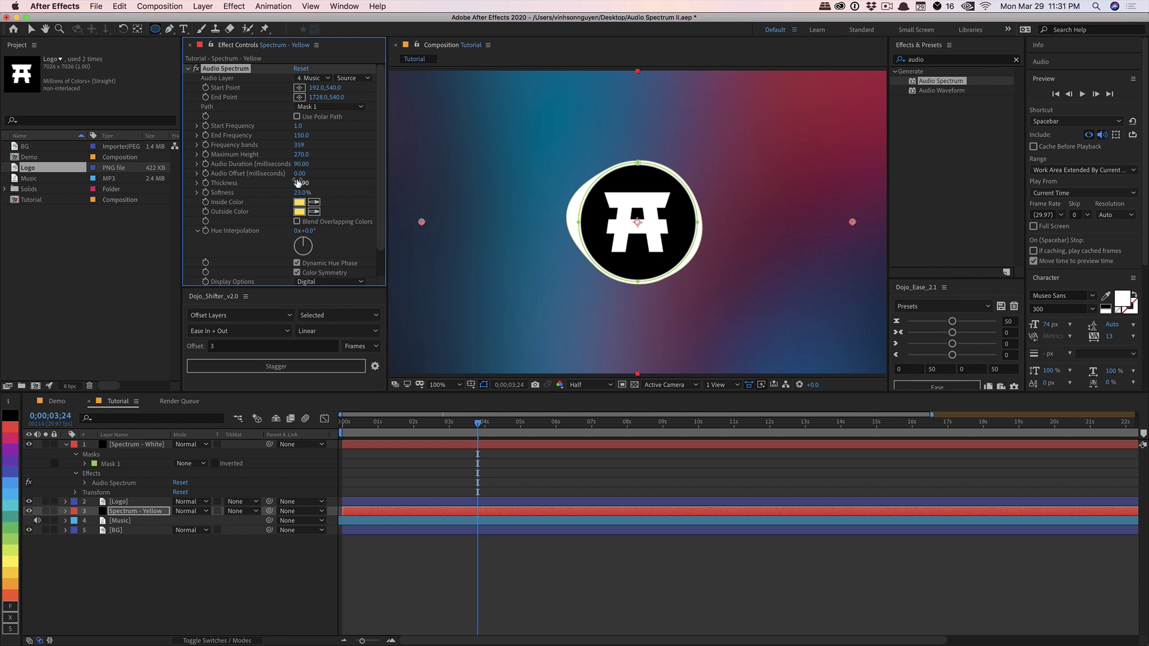
# - Set Start Frequency 150, End Frequency 250 and raise Maximum Height to 520
pyautogui.click(298, 125)
pyautogui.write('150')
pyautogui.press('Return')
pyautogui.click(301, 135)
pyautogui.write('250')
pyautogui.press('Return')
pyautogui.moveTo(300, 155); pyautogui.dragTo(328, 152)
pyautogui.moveTo(361, 424); pyautogui.dragTo(446, 406)
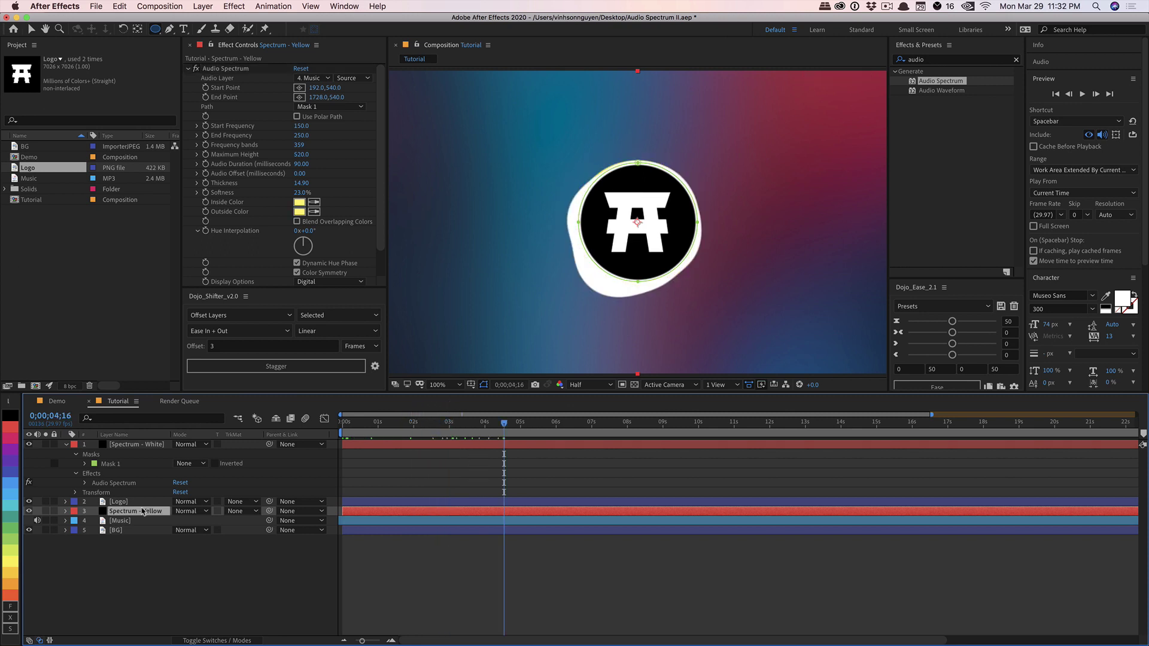
# - Duplicate Spectrum - Yellow, place the copy below it, and rename it Spectrum - Red
pyautogui.press('super+d')
pyautogui.moveTo(143, 512); pyautogui.dragTo(145, 524)
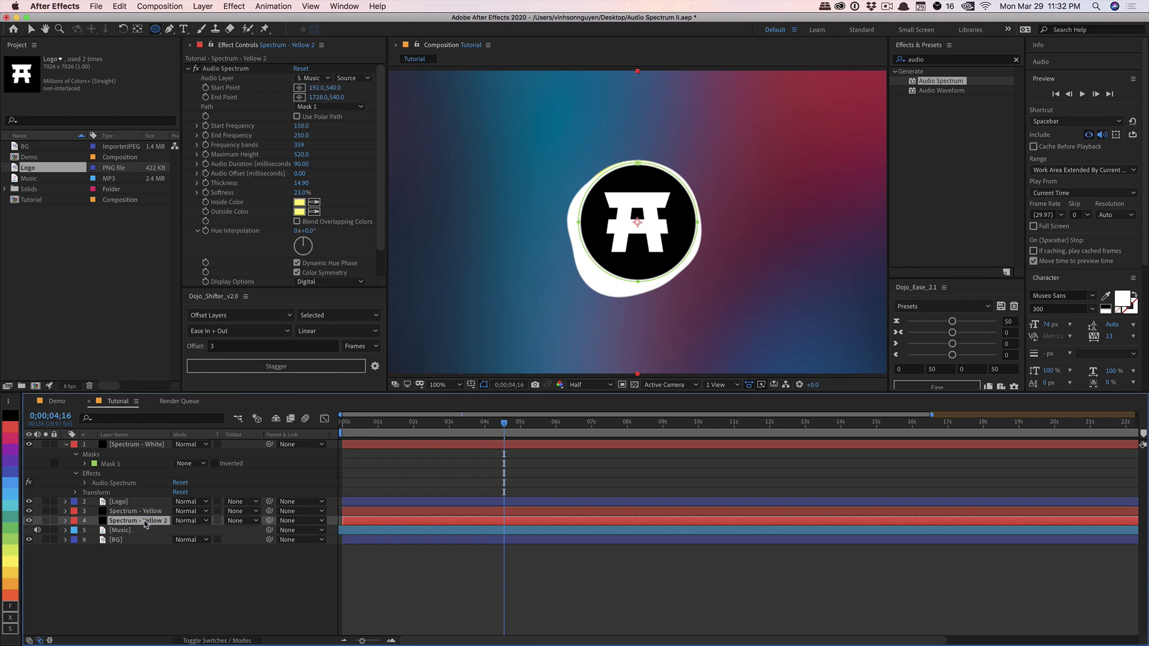
pyautogui.press('Return')
pyautogui.press('Right')
pyautogui.press('BackSpace')
pyautogui.press('BackSpace')
pyautogui.press('BackSpace')
pyautogui.press('Return')
# - Set the layer's Inside Color to a saturated pinkish red
pyautogui.click(299, 203)
pyautogui.click(743, 353)
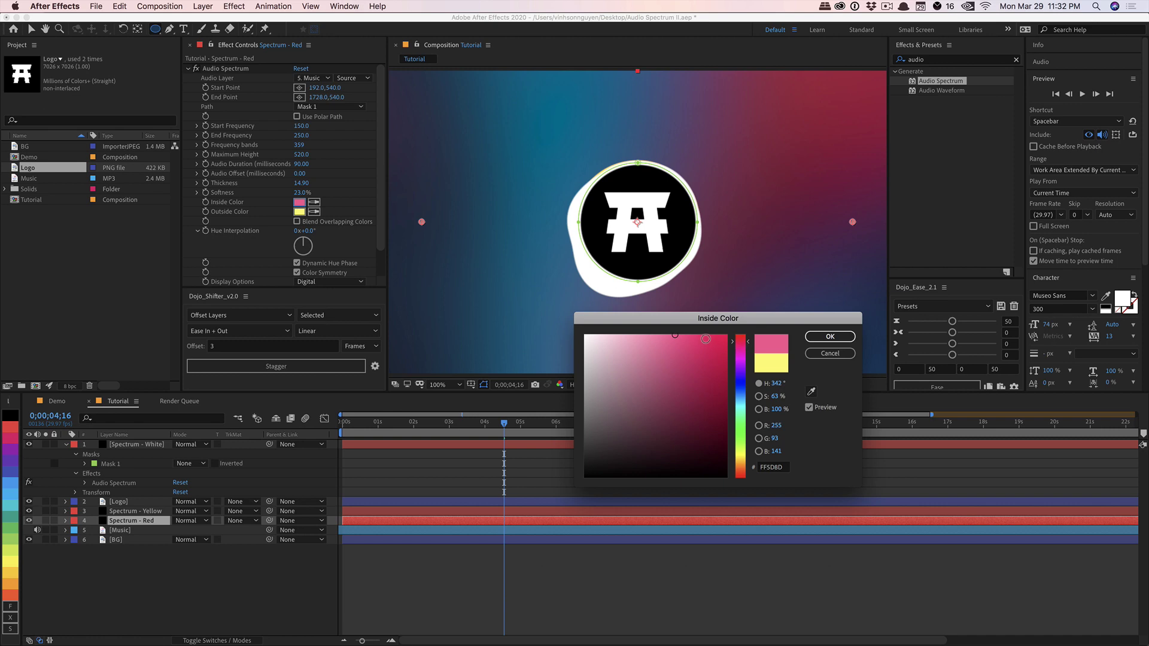
pyautogui.moveTo(688, 335); pyautogui.dragTo(707, 335)
pyautogui.click(829, 337)
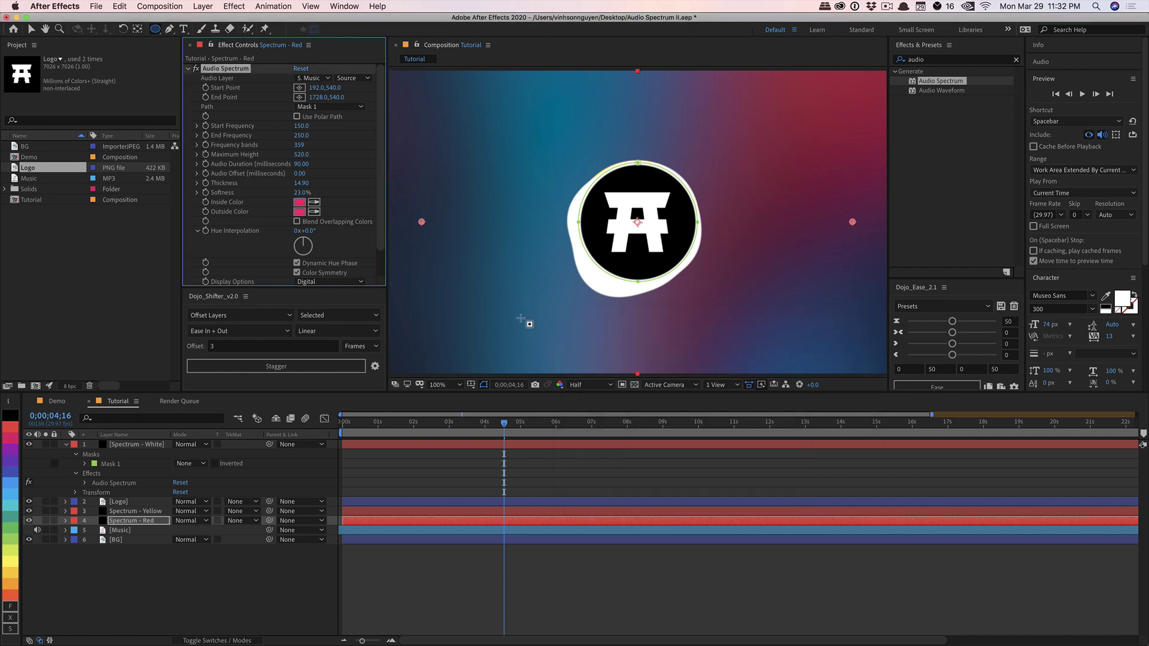
# - Set Start Frequency 250, End Frequency 400 and Maximum Height 580
pyautogui.click(303, 126)
pyautogui.write('250')
pyautogui.press('Return')
pyautogui.click(302, 136)
pyautogui.write('400')
pyautogui.press('Return')
pyautogui.moveTo(381, 423); pyautogui.dragTo(601, 407)
pyautogui.click(303, 155)
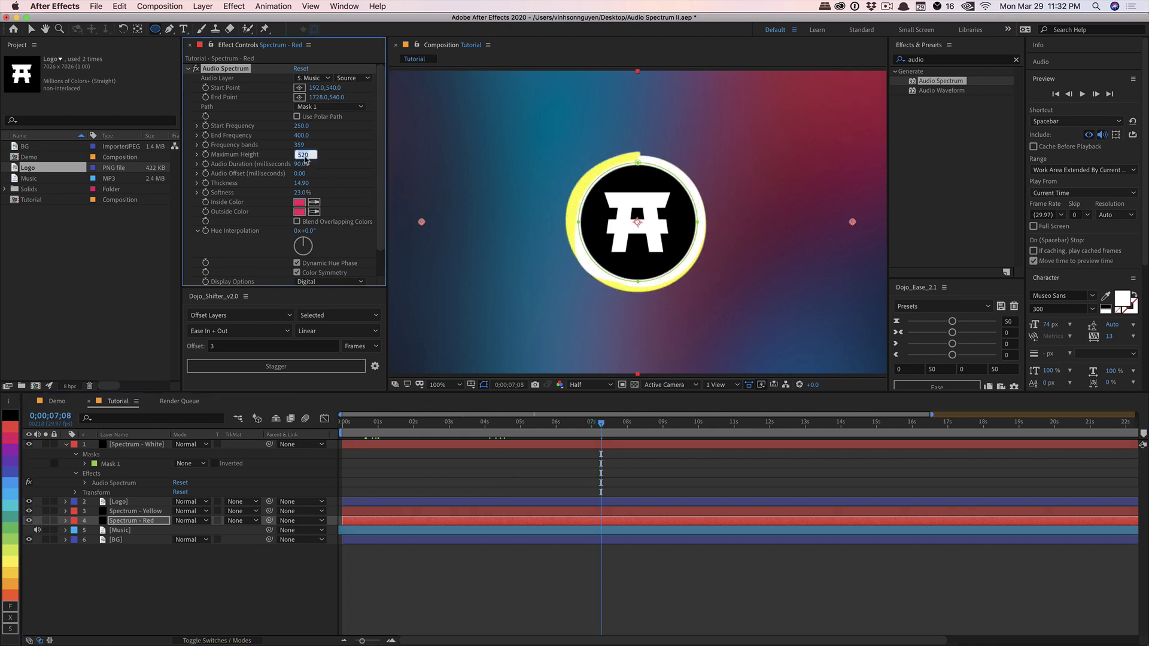
pyautogui.write('580')
pyautogui.press('Return')
# - Duplicate Spectrum - Red, move the copy below it, and rename it Spectrum - Blue
pyautogui.click(159, 521)
pyautogui.press('super+d')
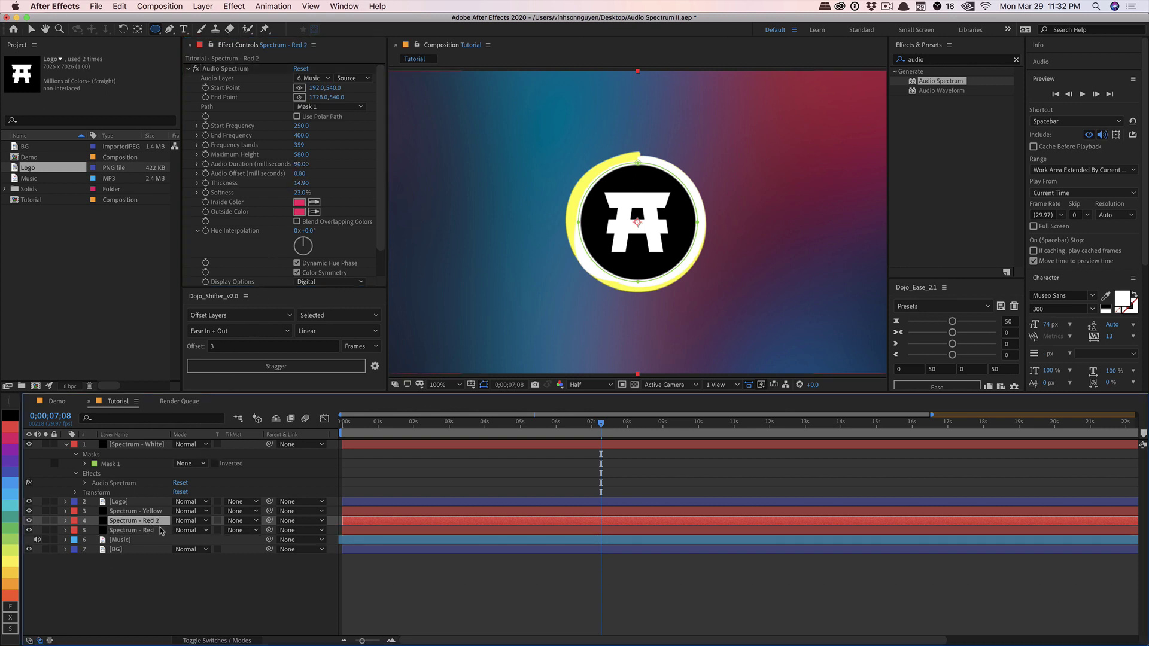
pyautogui.moveTo(157, 521); pyautogui.dragTo(154, 538)
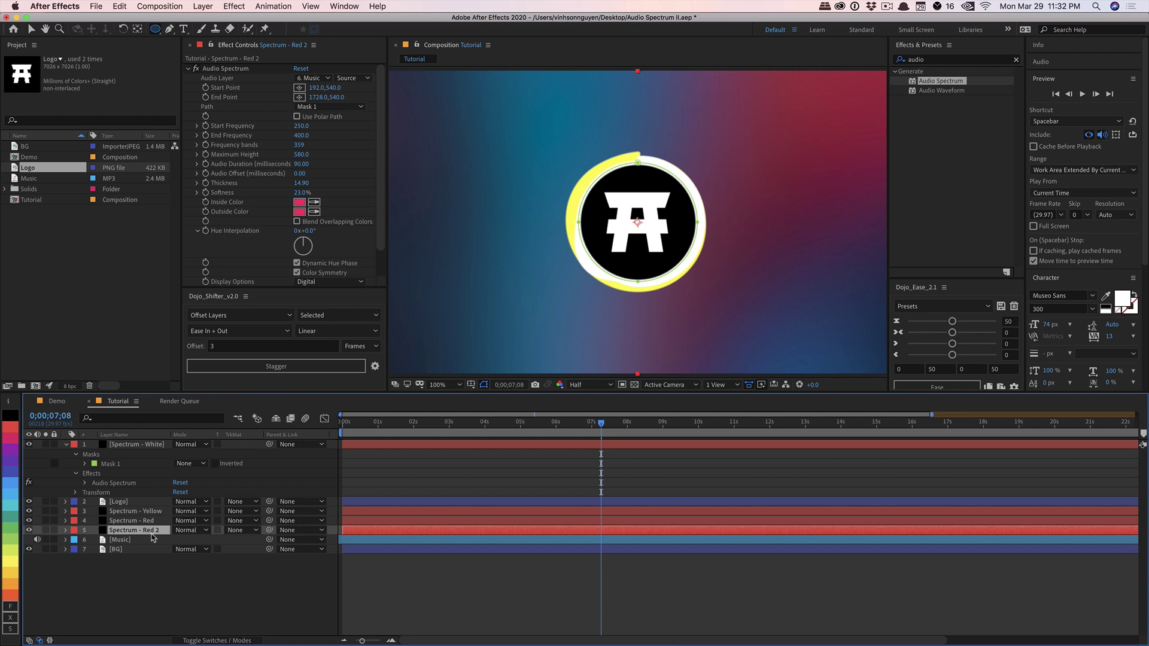
pyautogui.press('Return')
pyautogui.write('Spectrum - Blu')
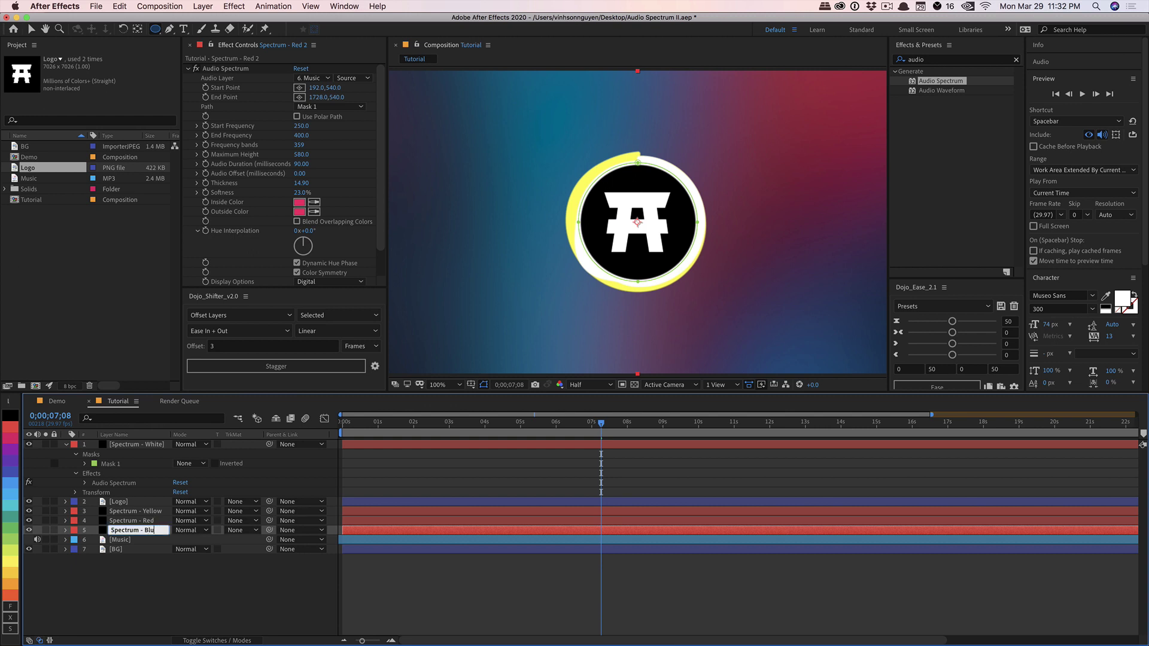
pyautogui.write('e')
pyautogui.press('Return')
# - Change the Inside Color to a deep blue
pyautogui.click(299, 202)
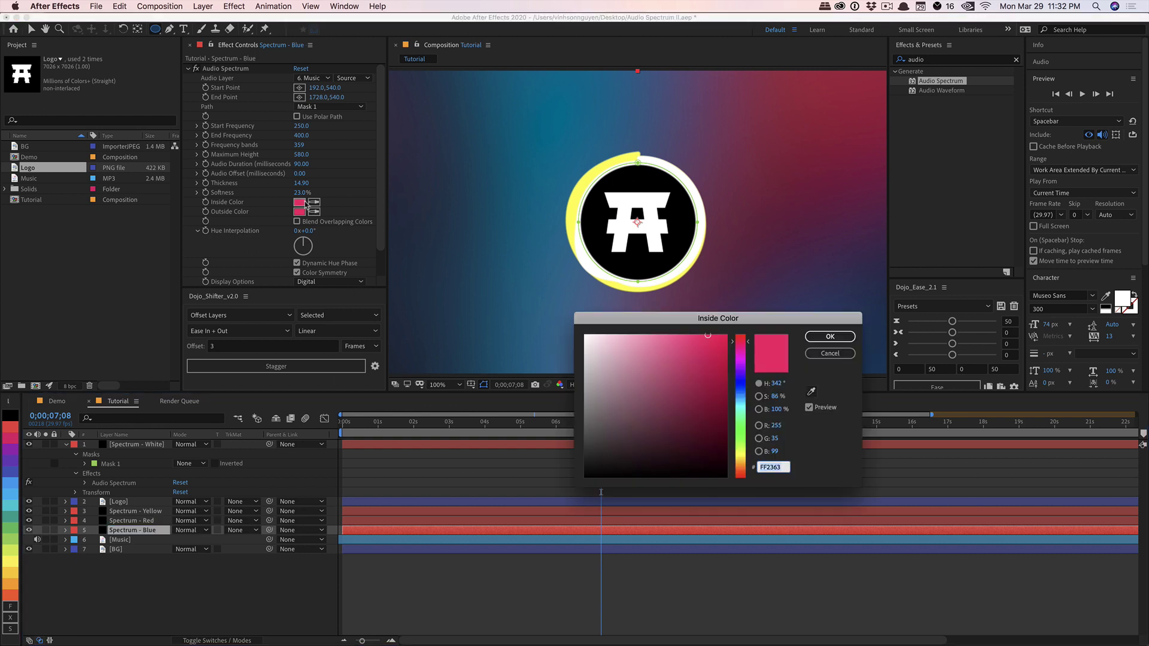
pyautogui.click(741, 392)
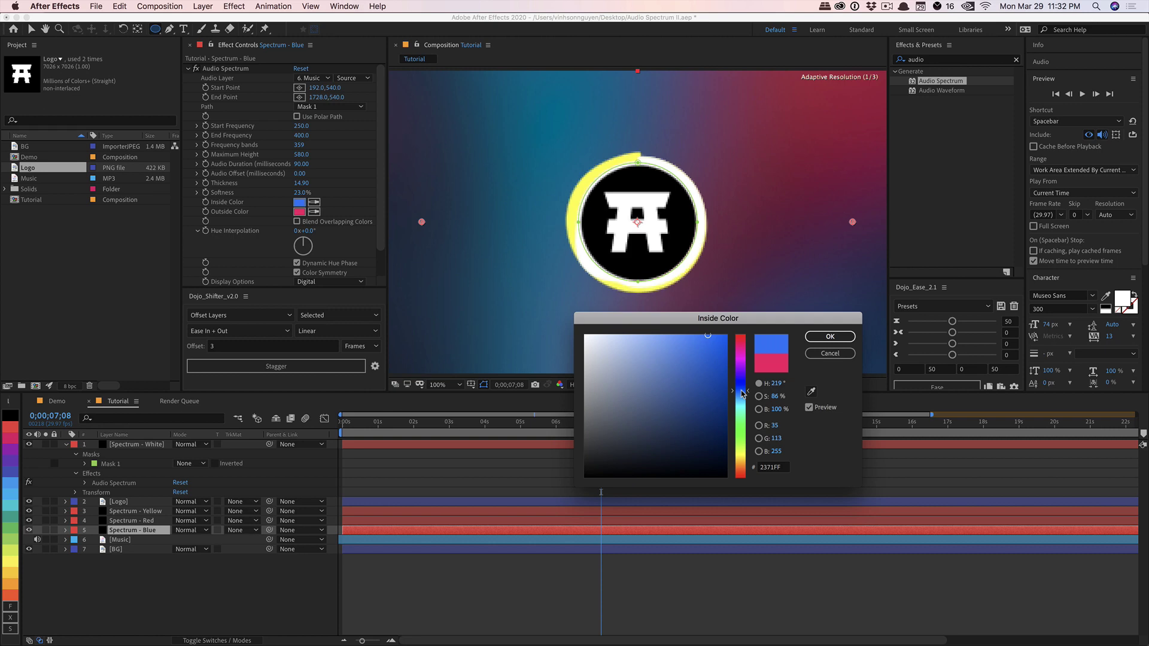
pyautogui.moveTo(742, 393); pyautogui.dragTo(742, 387)
pyautogui.click(717, 336)
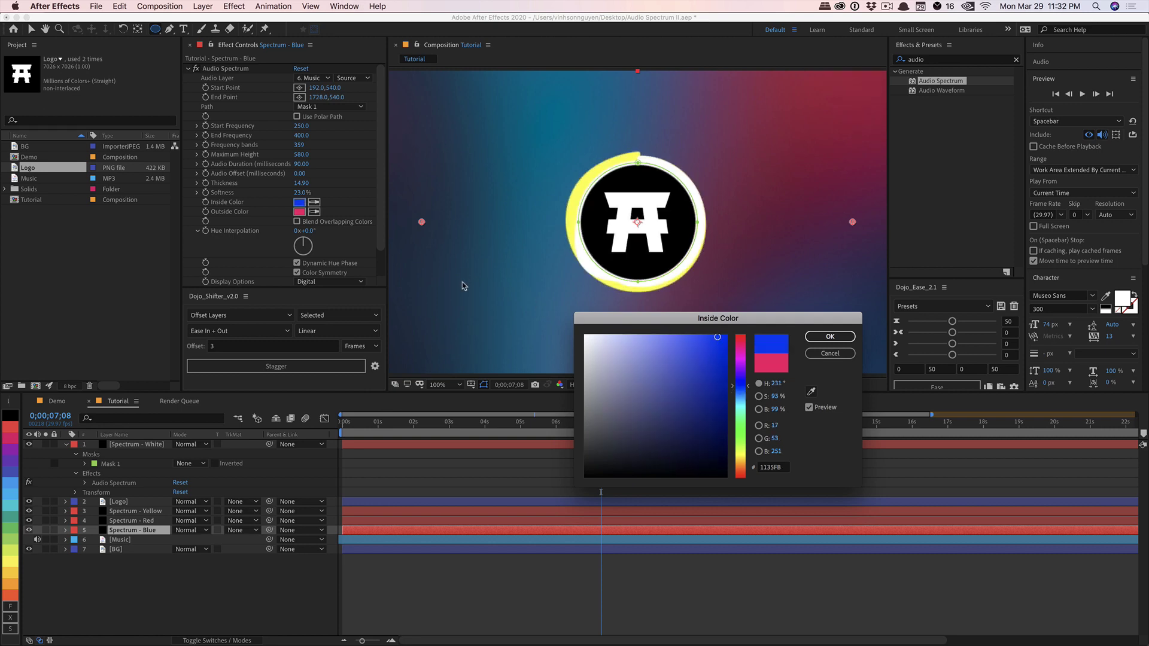
pyautogui.press('Return')
# - Set Start Frequency 400, End Frequency 600, and raise Maximum Height to 1620
pyautogui.click(301, 126)
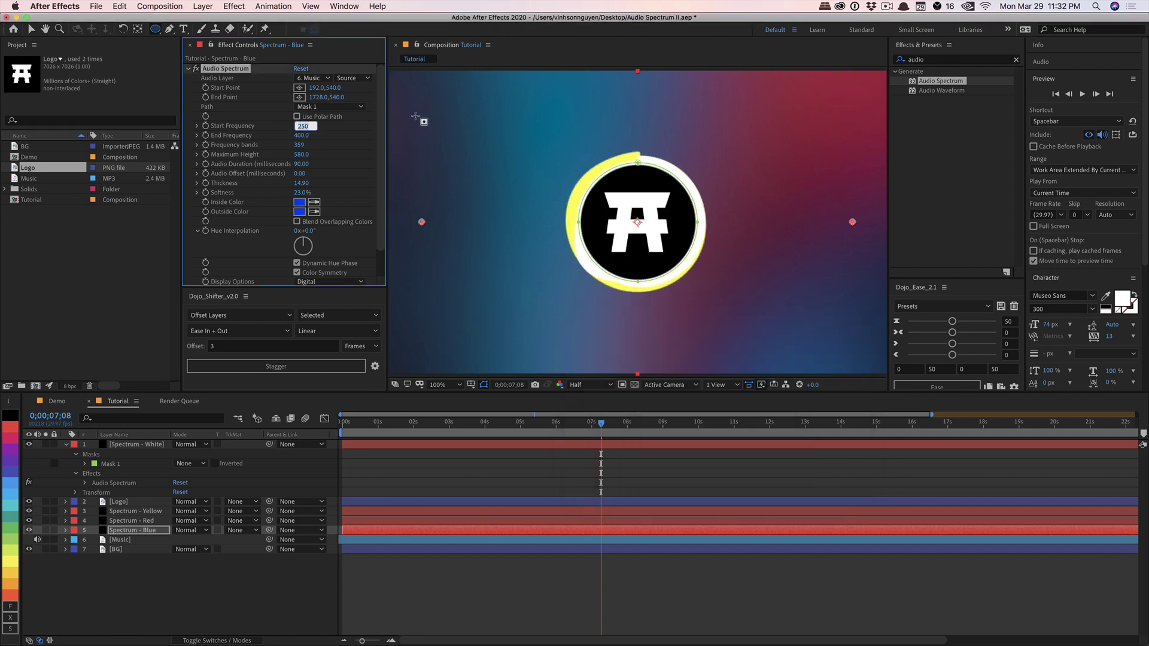
pyautogui.write('400')
pyautogui.press('Tab')
pyautogui.write('600')
pyautogui.press('Return')
pyautogui.moveTo(302, 154); pyautogui.dragTo(353, 153)
pyautogui.moveTo(402, 422); pyautogui.dragTo(649, 424)
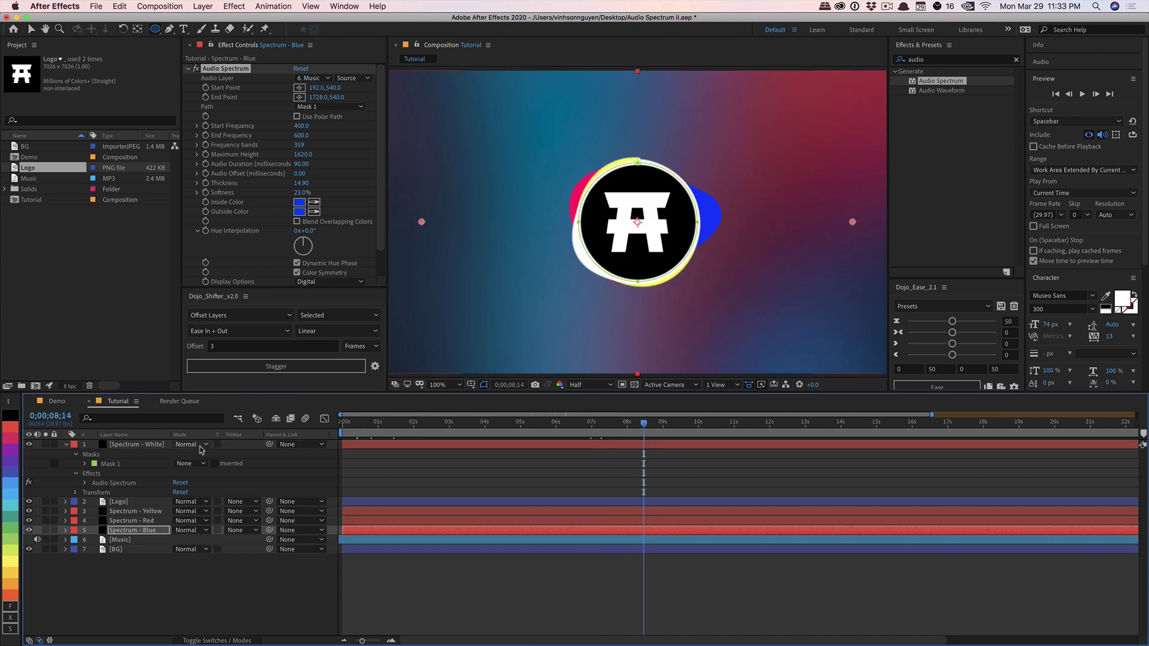
# - Duplicate Spectrum - Blue, move the copy below it, and rename it Spectrum - Green
pyautogui.press('super+d')
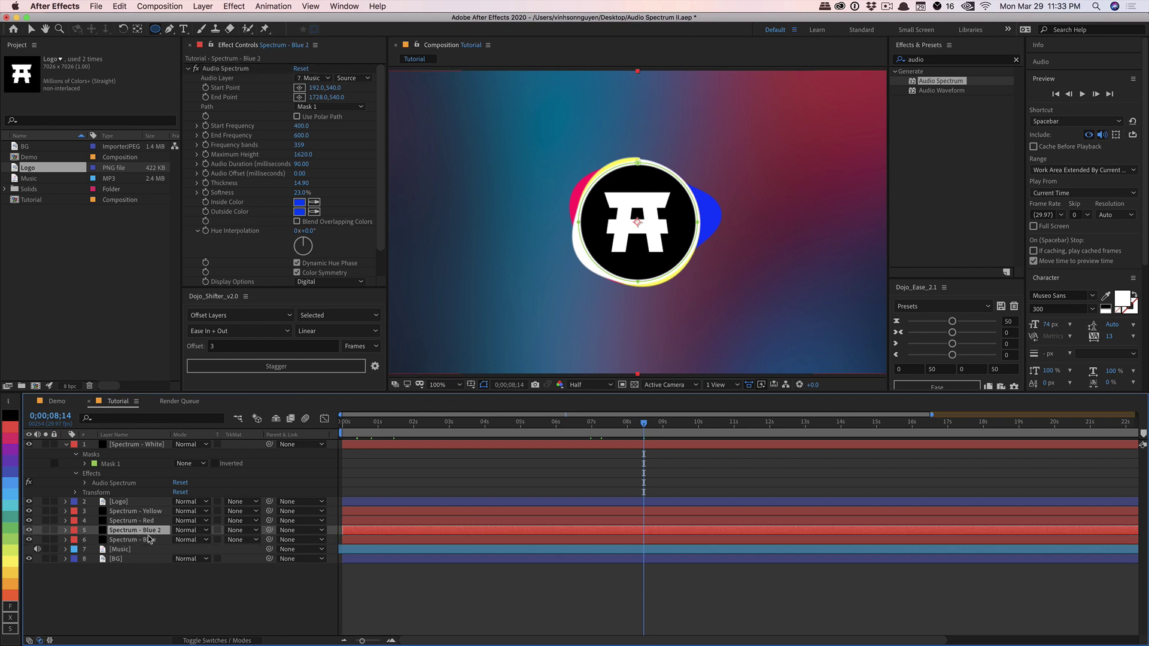
pyautogui.moveTo(142, 531); pyautogui.dragTo(154, 542)
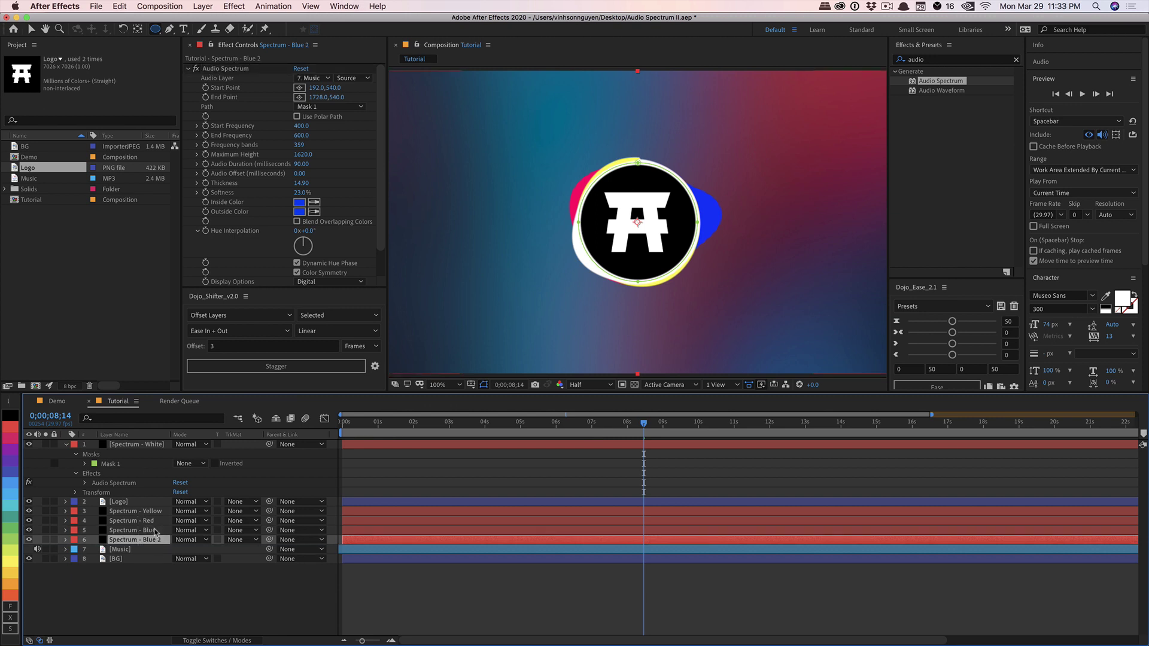
pyautogui.press('Return')
pyautogui.press('Right')
pyautogui.press('BackSpace')
pyautogui.press('BackSpace')
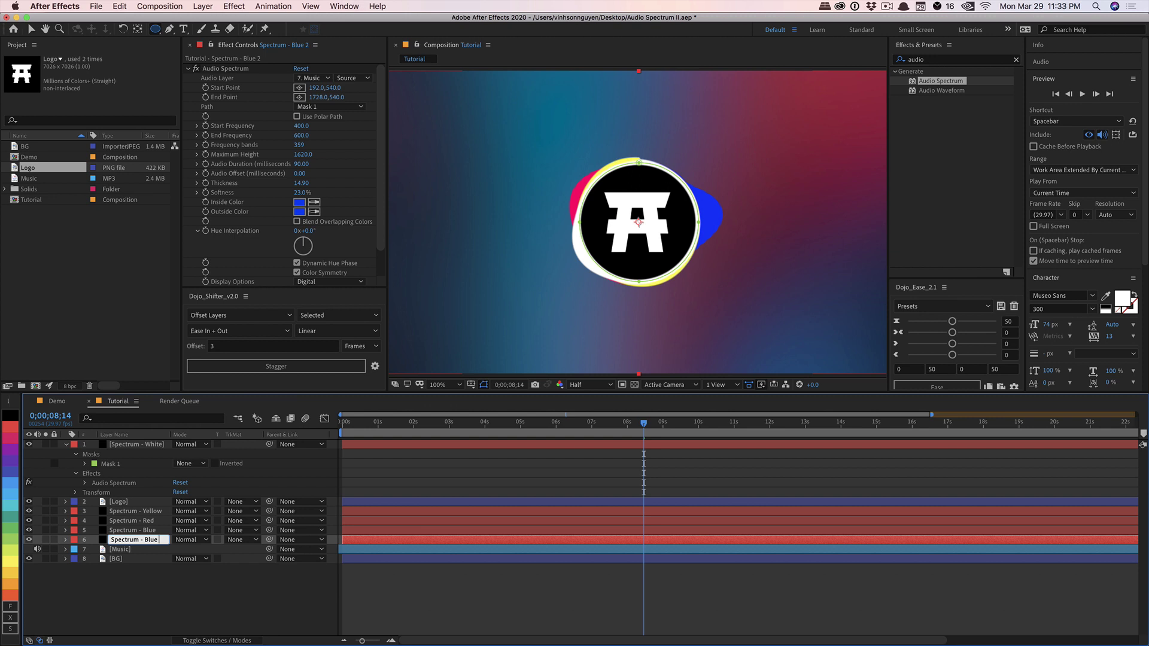
pyautogui.write('Green')
pyautogui.press('Return')
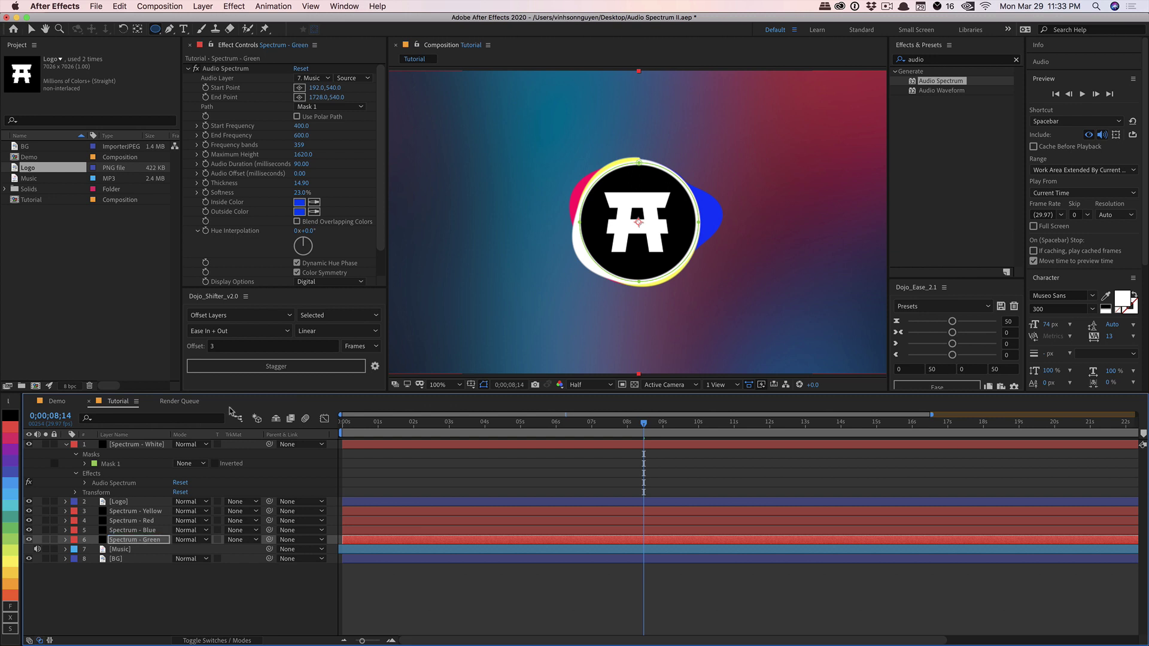
# - Change the Inside Color to green
pyautogui.click(298, 202)
pyautogui.click(744, 427)
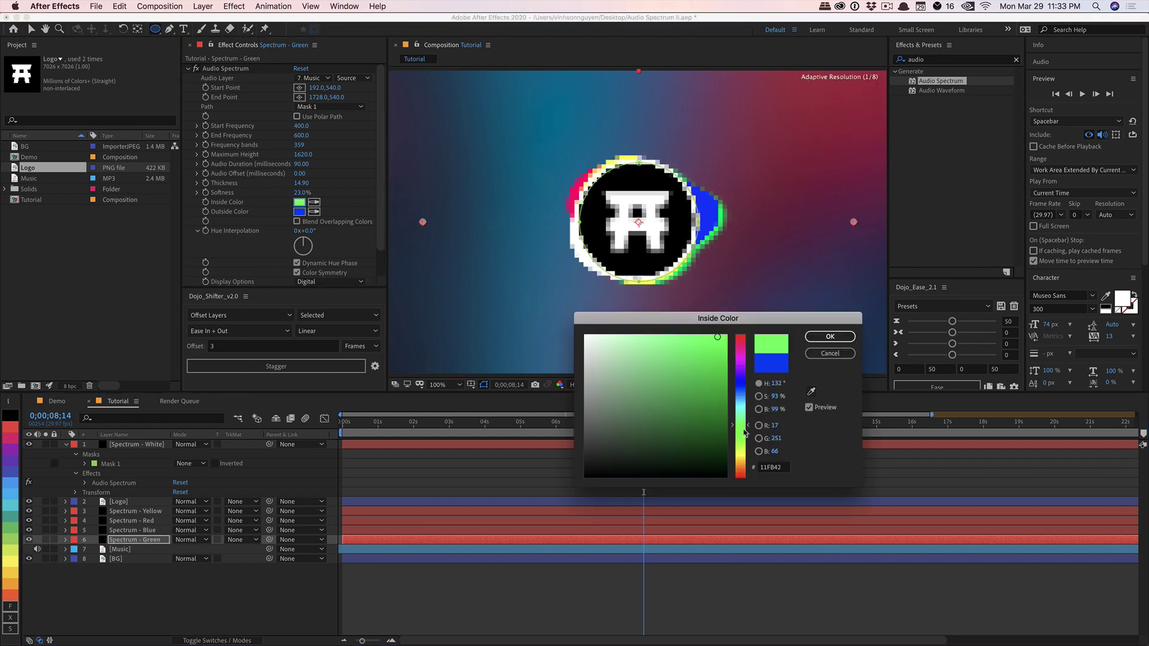
pyautogui.moveTo(745, 427); pyautogui.dragTo(745, 429)
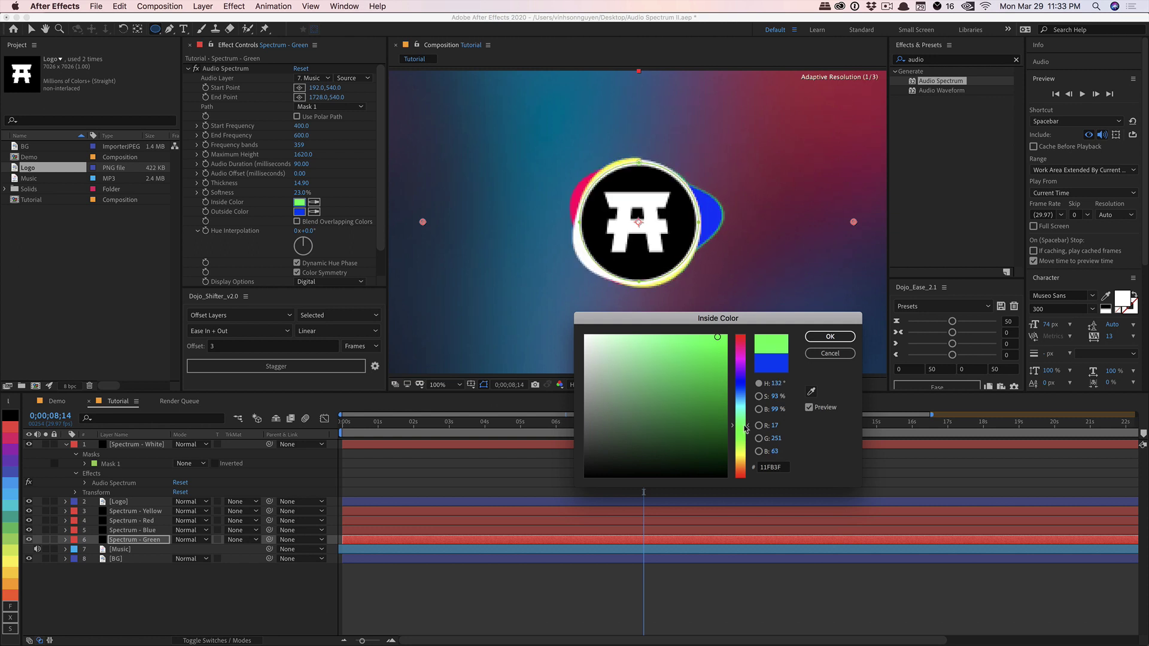
pyautogui.click(829, 336)
# - Set Start Frequency 650, End Frequency 800, and raise Maximum Height to 3310
pyautogui.click(297, 125)
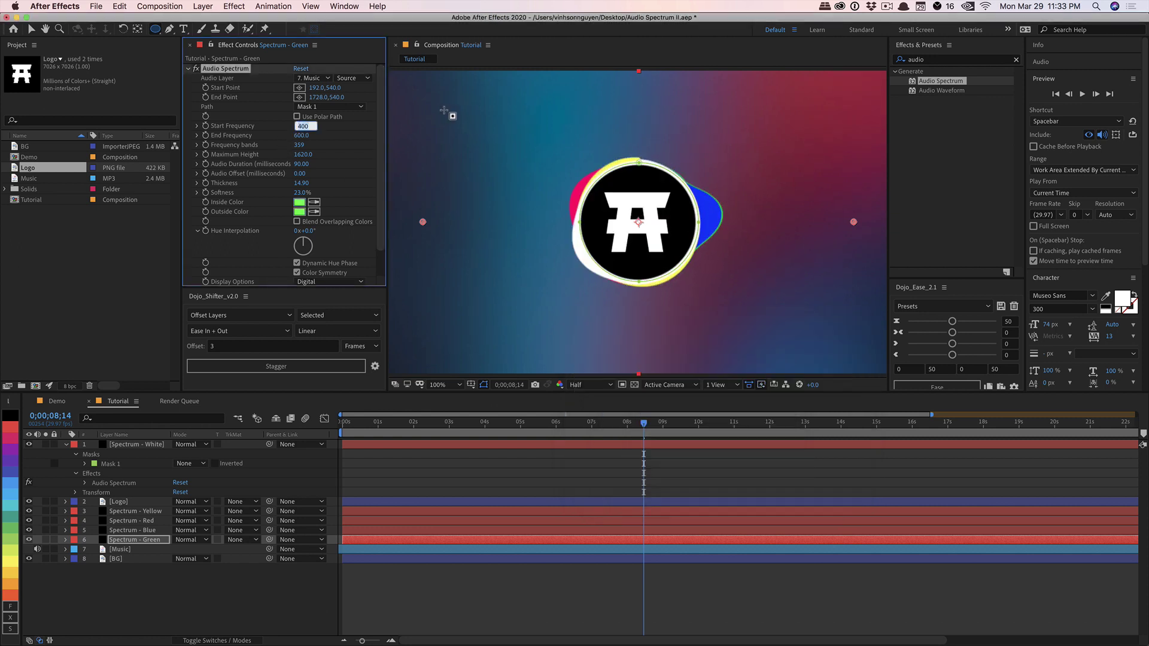
pyautogui.write('650')
pyautogui.press('Tab')
pyautogui.press('Return')
pyautogui.moveTo(305, 157); pyautogui.dragTo(419, 148)
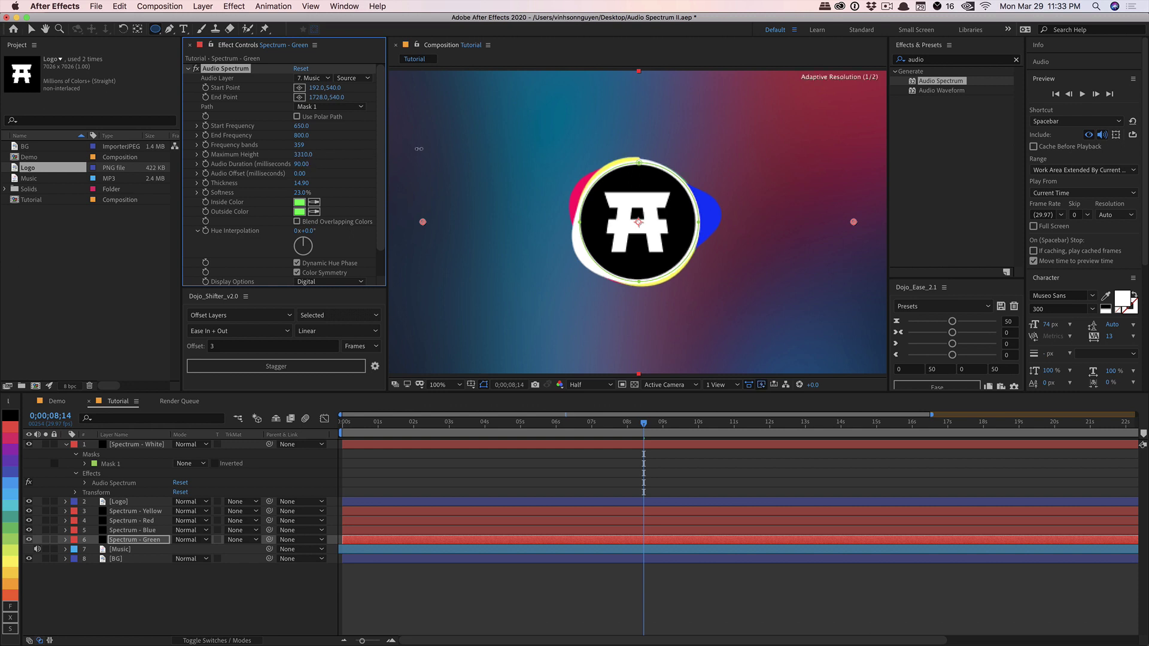
# - Scrub through later frames to preview the five-colour spectrum ring
pyautogui.click(584, 422)
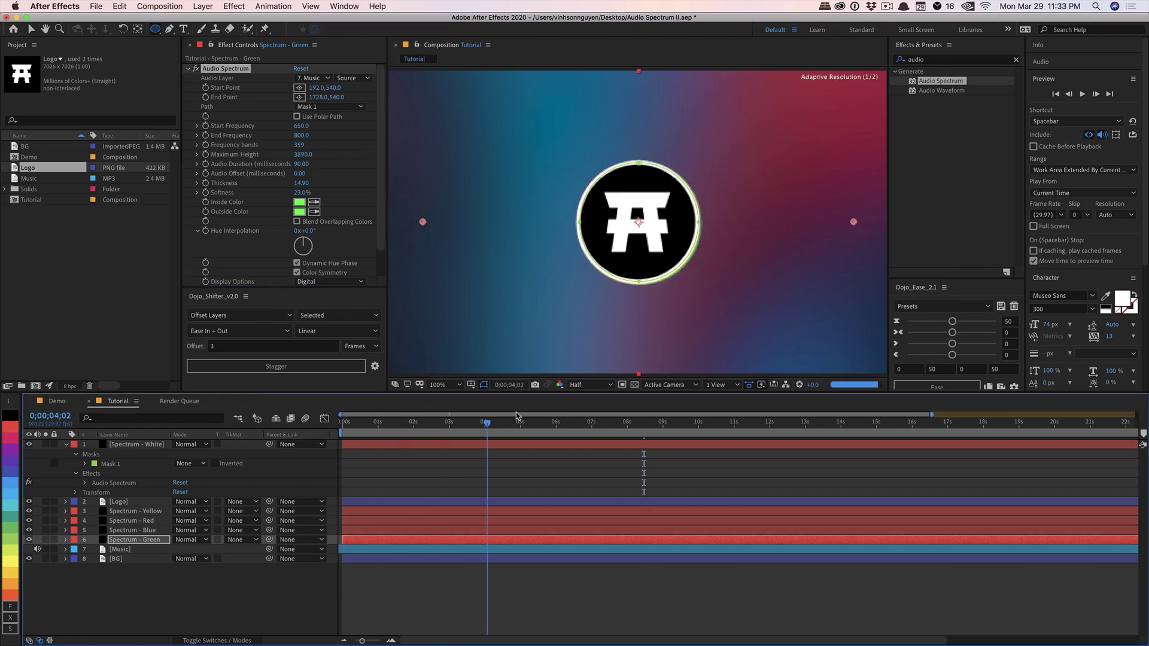
pyautogui.moveTo(602, 413); pyautogui.dragTo(720, 413)
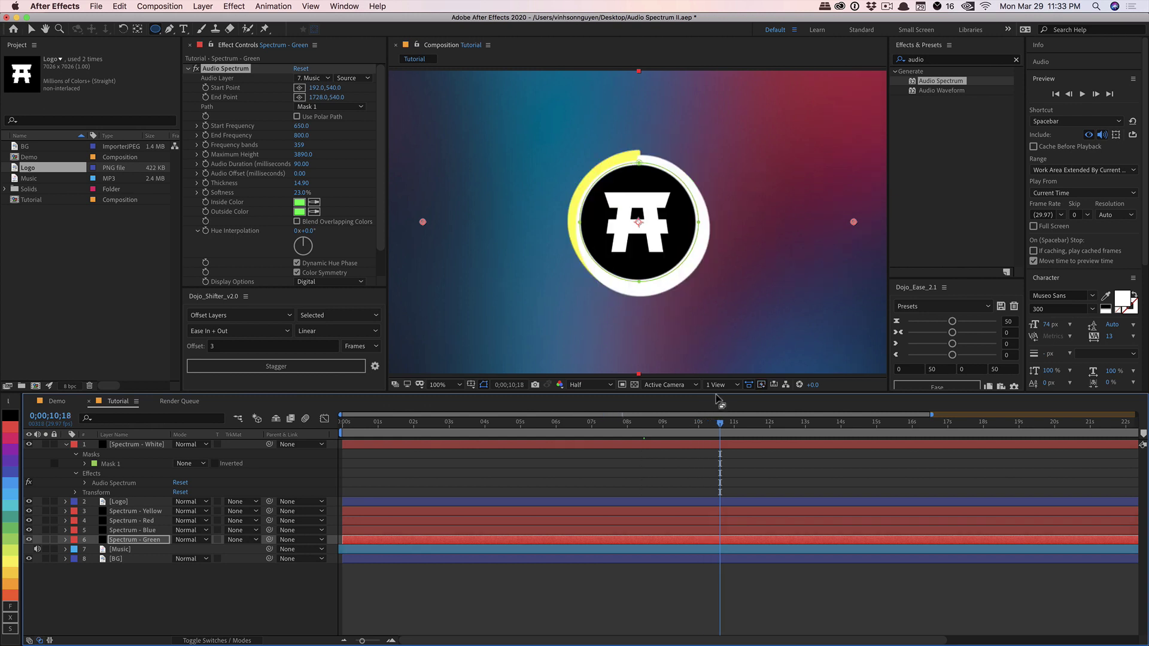
pyautogui.moveTo(542, 426); pyautogui.dragTo(676, 386)
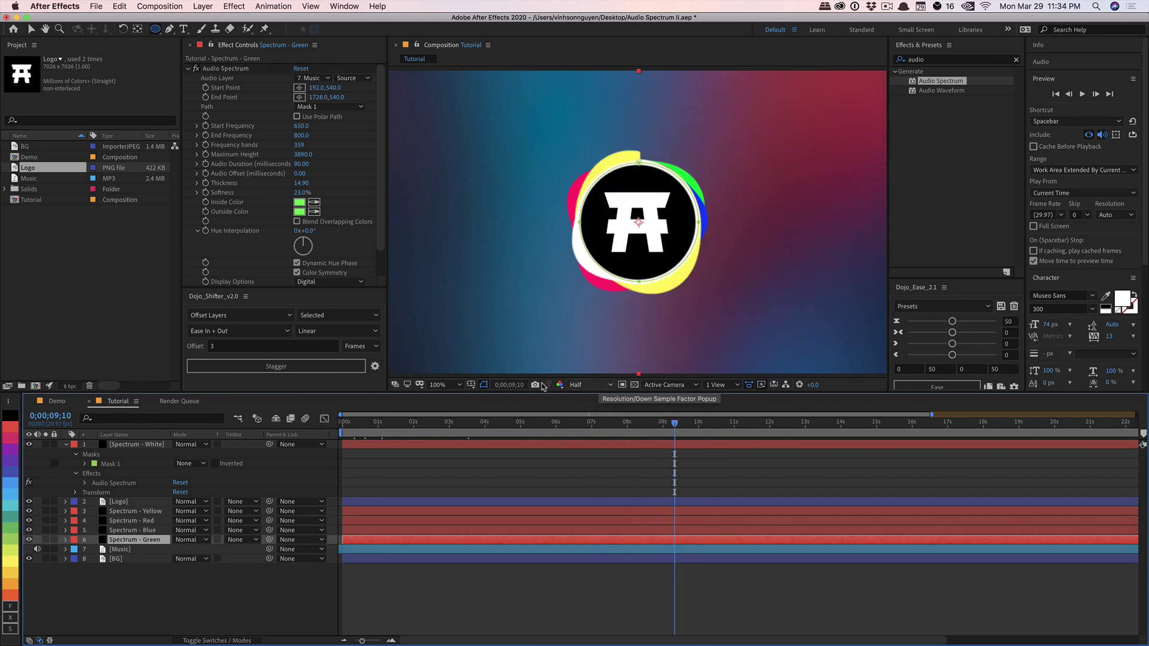
# - Collapse Spectrum - White's properties, then select the Logo and Music layers
pyautogui.click(66, 445)
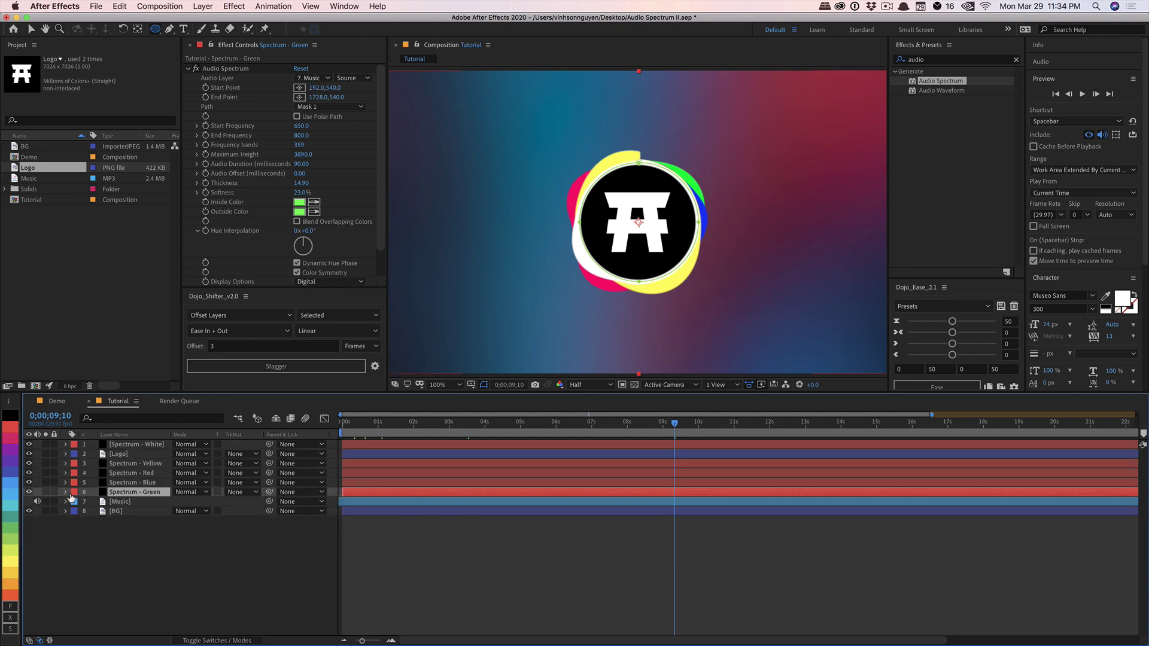
pyautogui.click(131, 454)
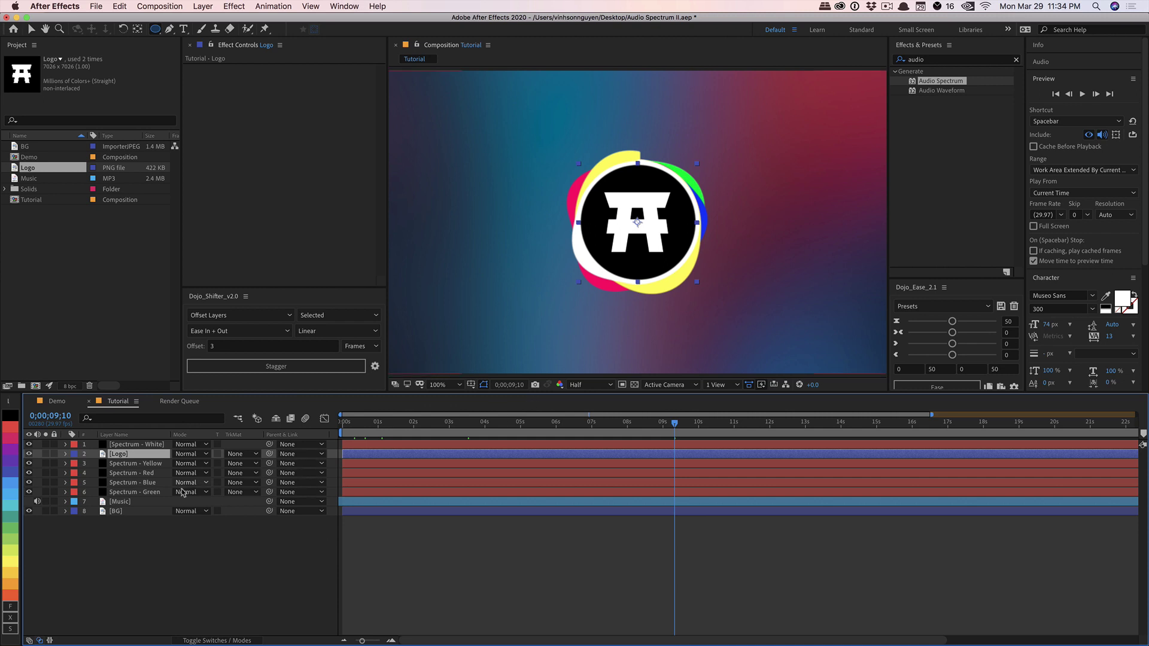
pyautogui.click(120, 503)
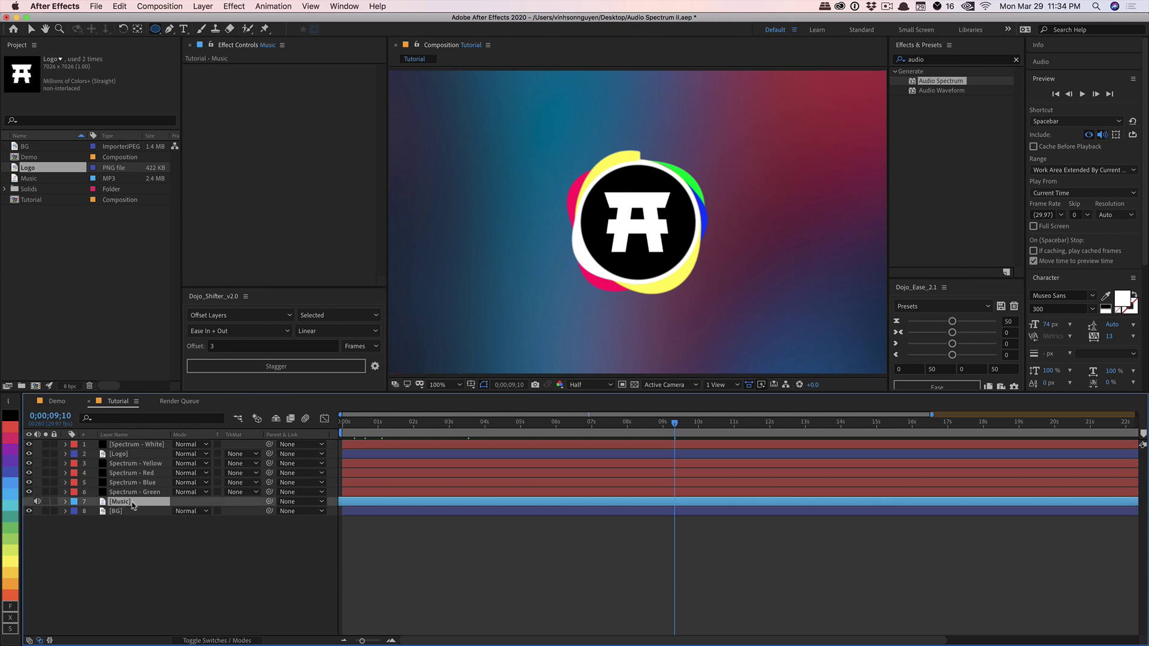
# - Convert the Music layer's audio to keyframes, creating an Audio Amplitude layer
pyautogui.rightClick(132, 506)
pyautogui.moveTo(176, 507)
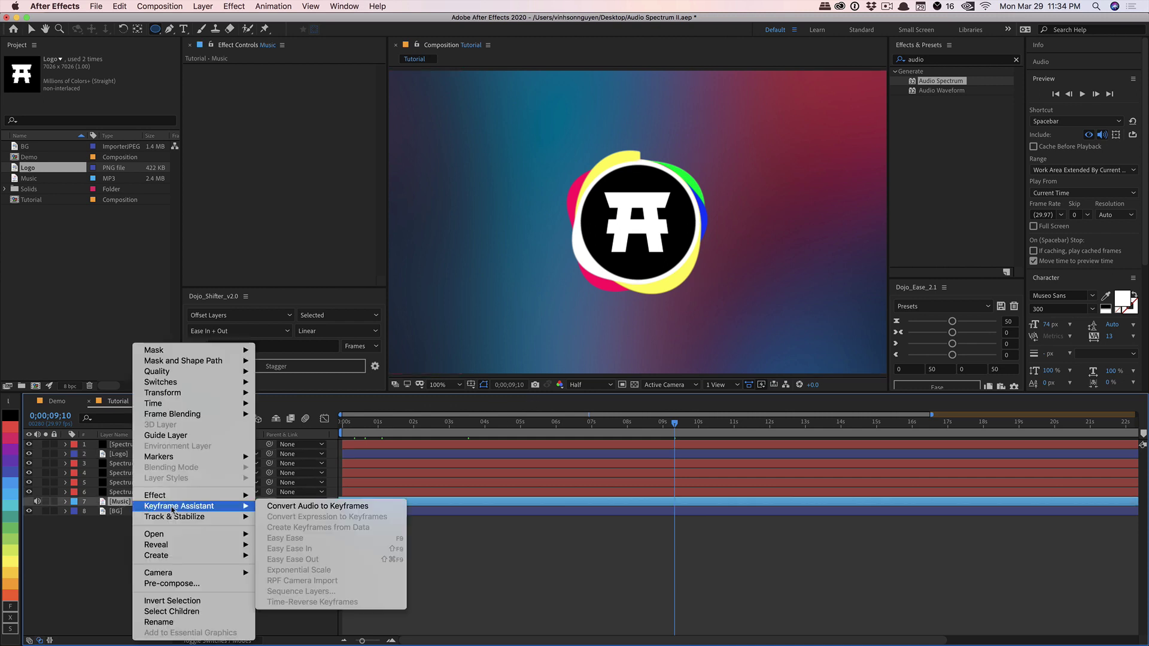
pyautogui.click(268, 507)
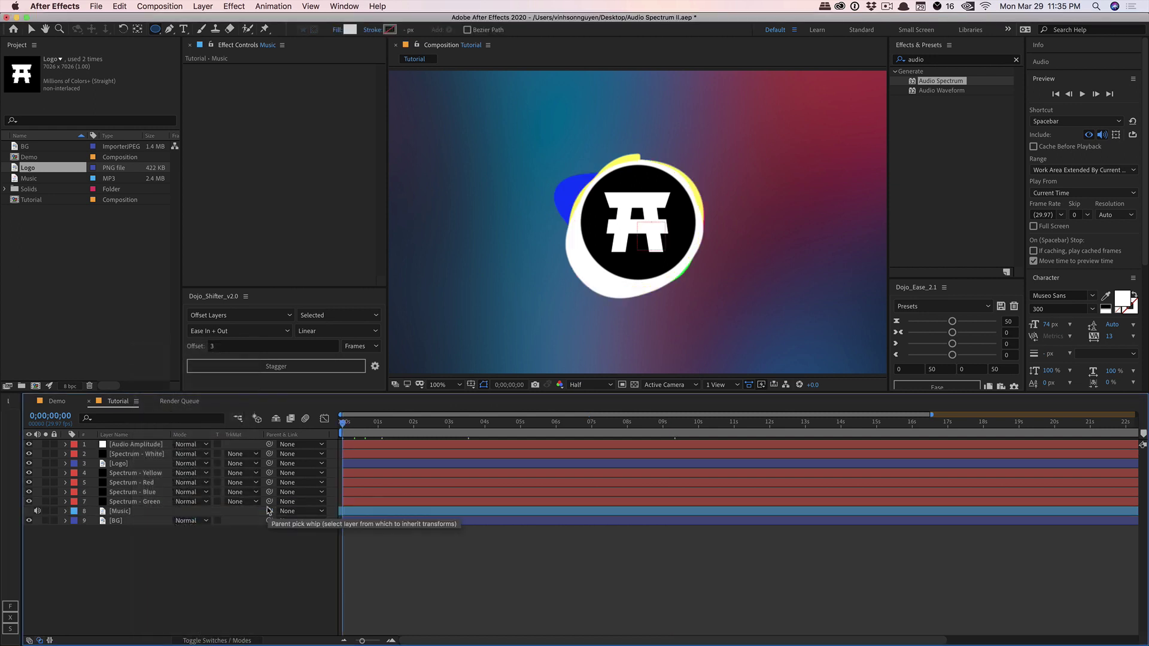
# - Delete the Left and Right Channel effects, keeping Both Channels, and scrub to watch its Slider
pyautogui.click(139, 445)
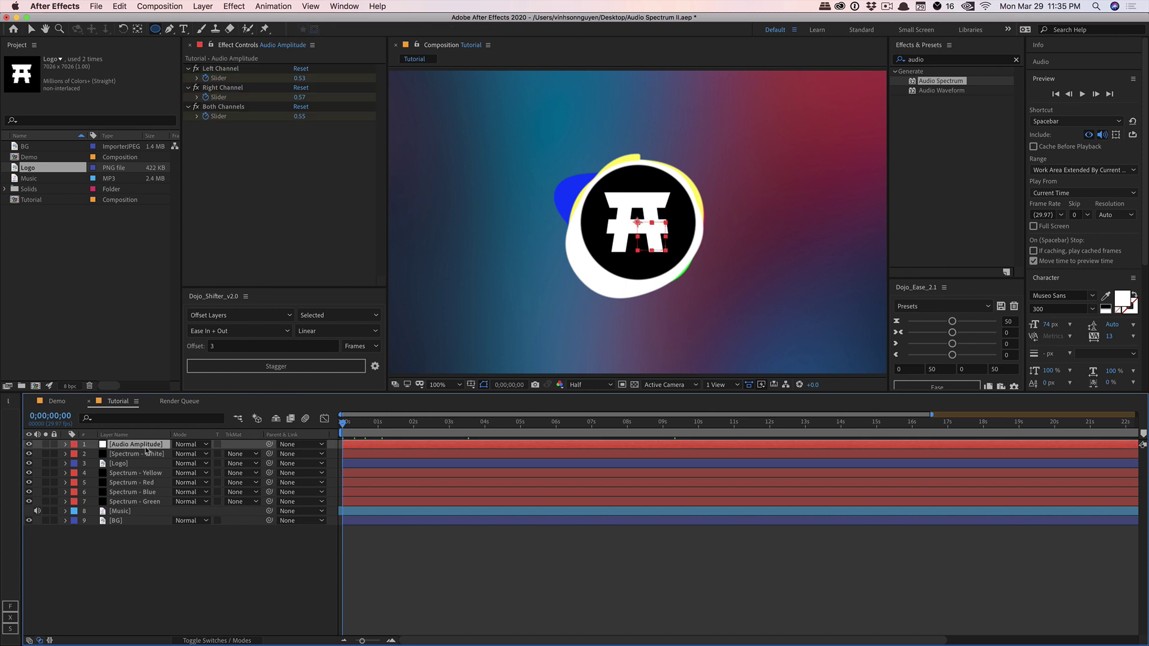
pyautogui.press('u')
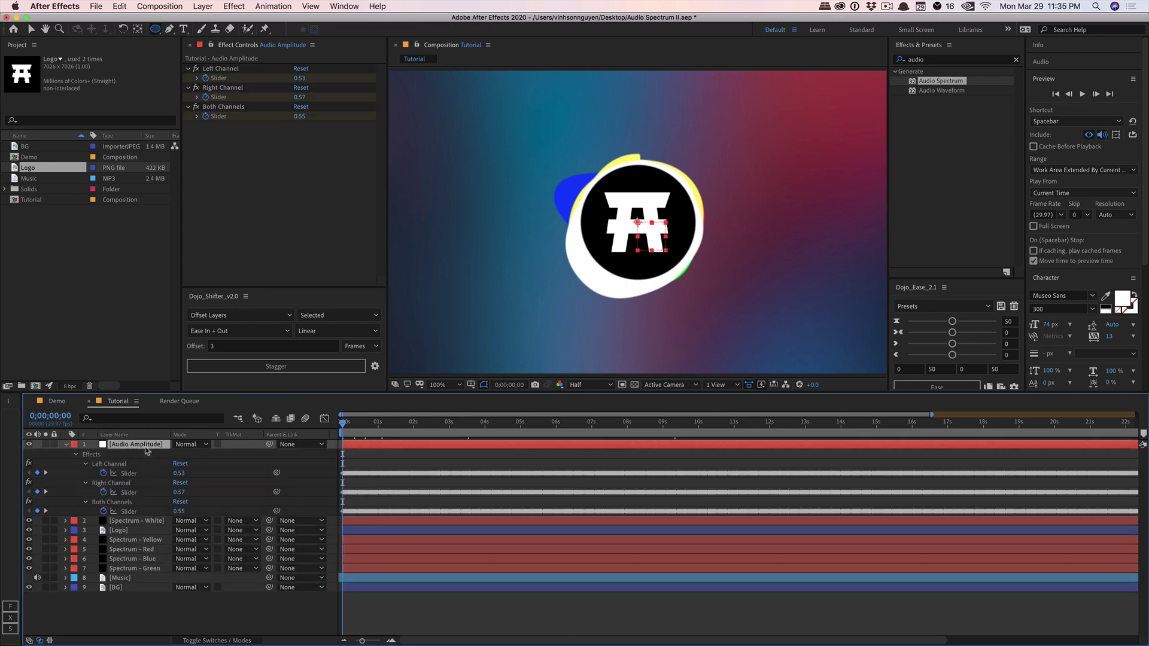
pyautogui.click(131, 465)
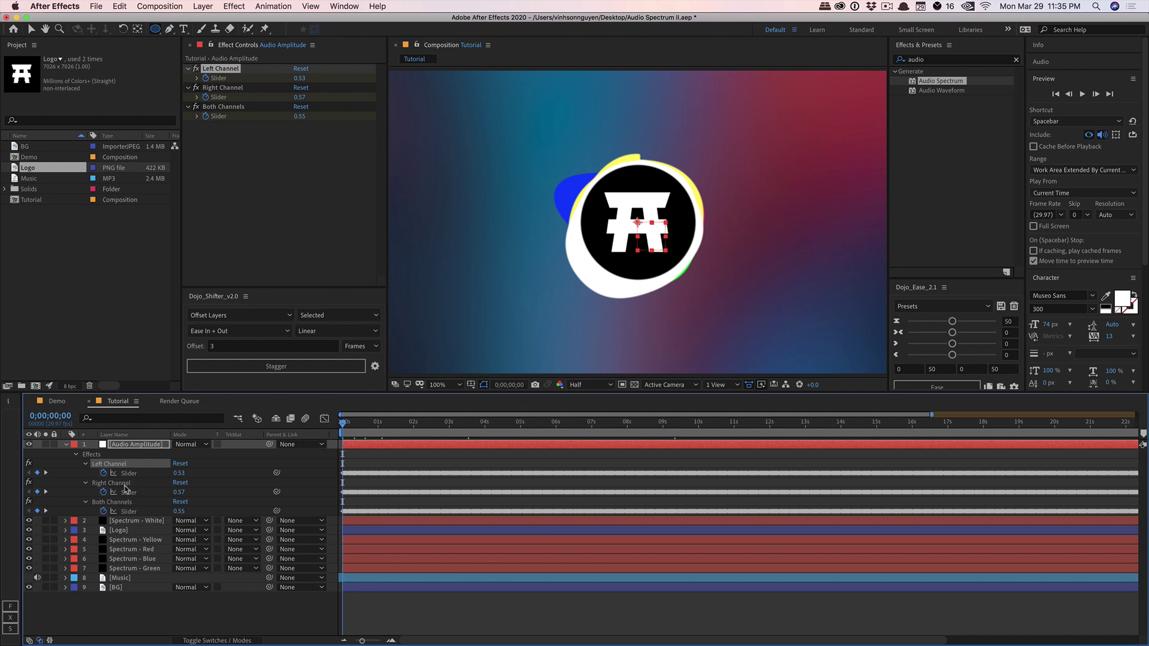
pyautogui.keyDown('shift'); pyautogui.click(124, 484); pyautogui.keyUp('shift')
pyautogui.press('Delete')
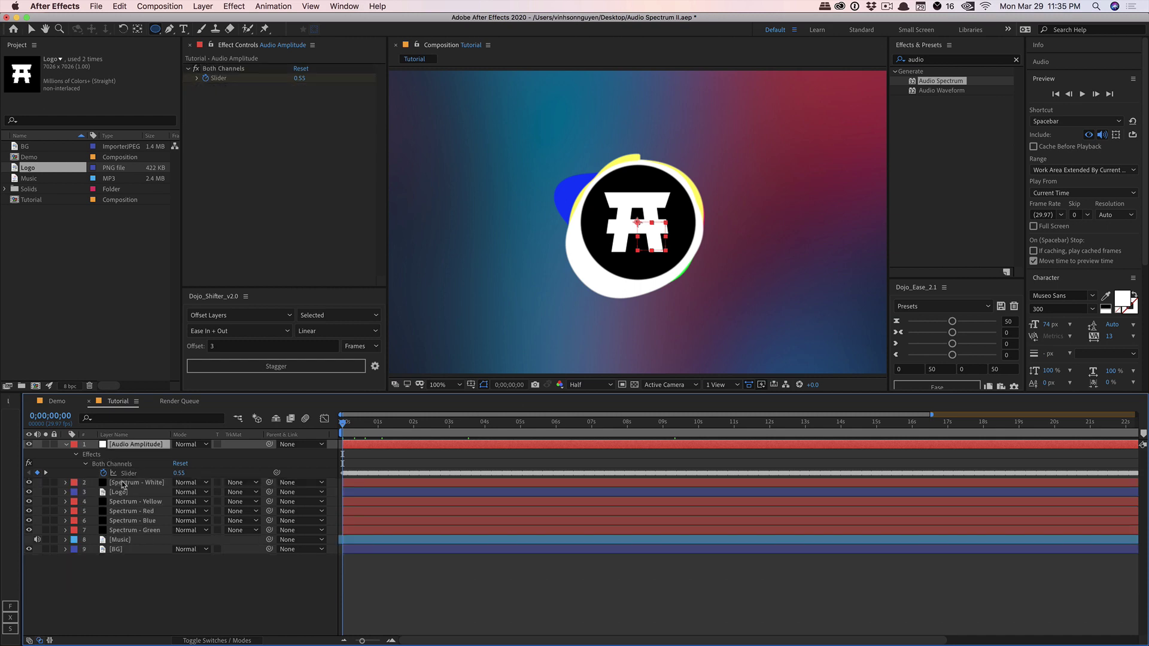
pyautogui.click(125, 464)
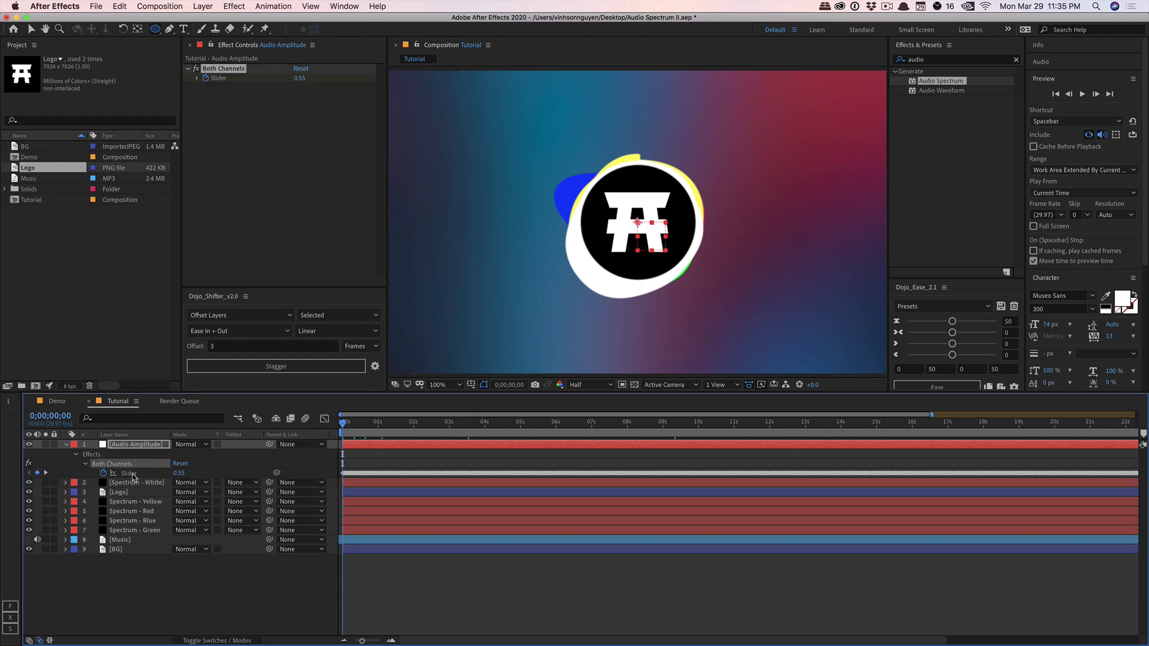
pyautogui.click(132, 474)
pyautogui.moveTo(345, 425); pyautogui.dragTo(485, 417)
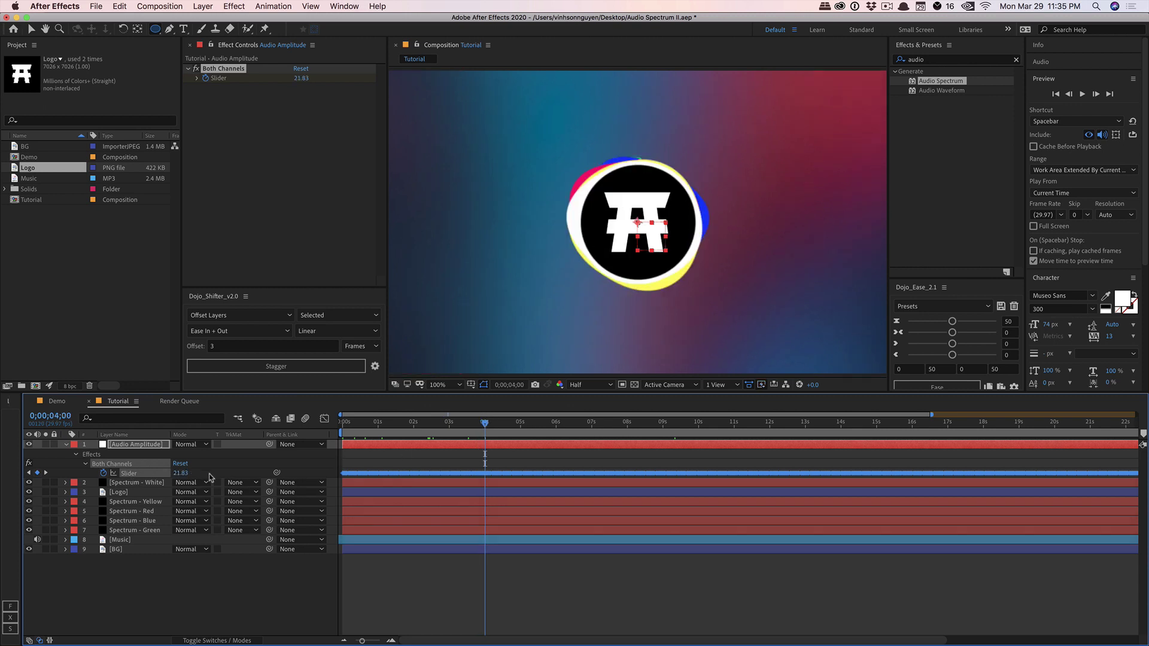
pyautogui.moveTo(420, 422); pyautogui.dragTo(534, 417)
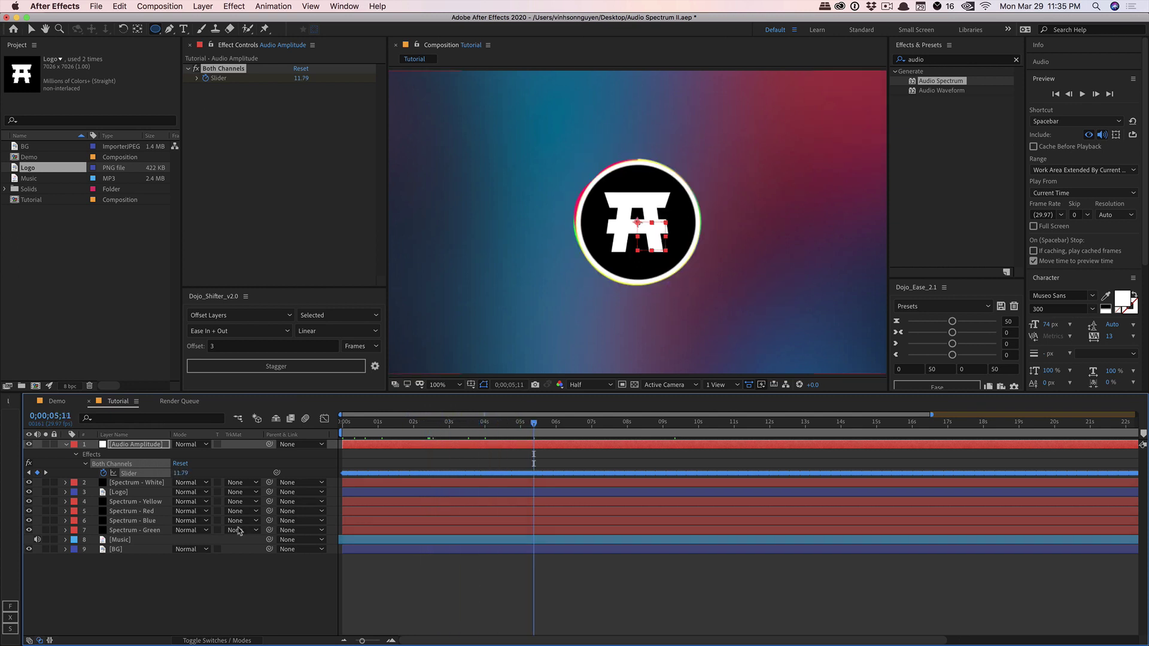
# - Write a Logo Scale expression 'var size =' linked to the Both Channels Slider, then play it back
pyautogui.click(130, 494)
pyautogui.press('s')
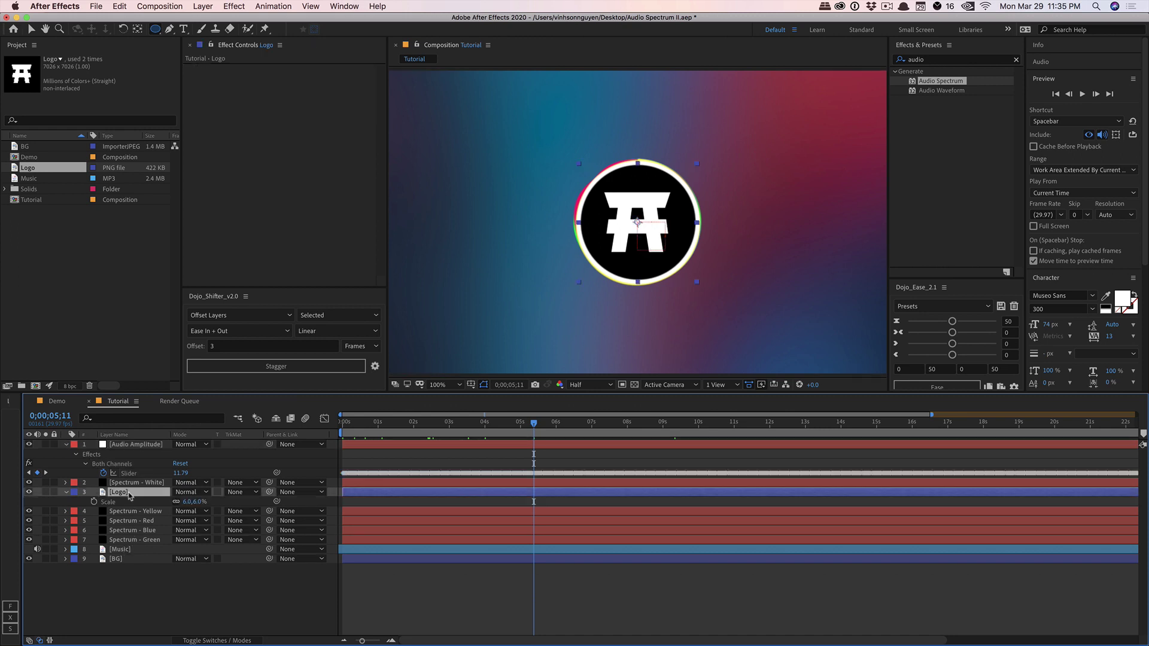
pyautogui.keyDown('alt'); pyautogui.click(94, 502); pyautogui.keyUp('alt')
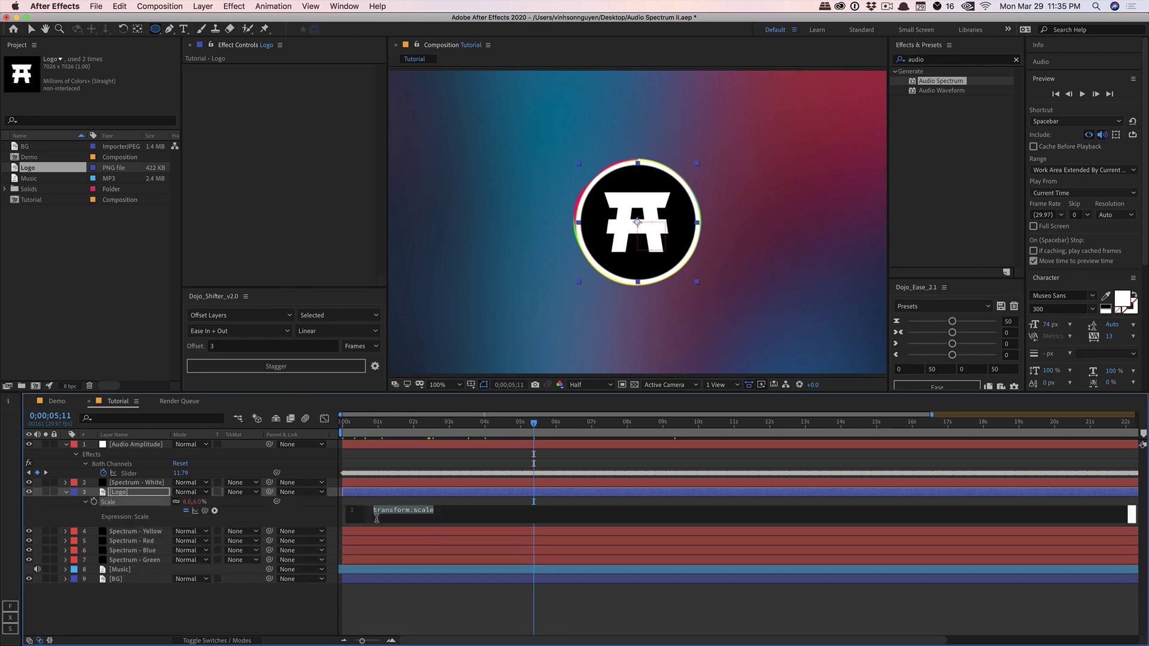
pyautogui.press('BackSpace')
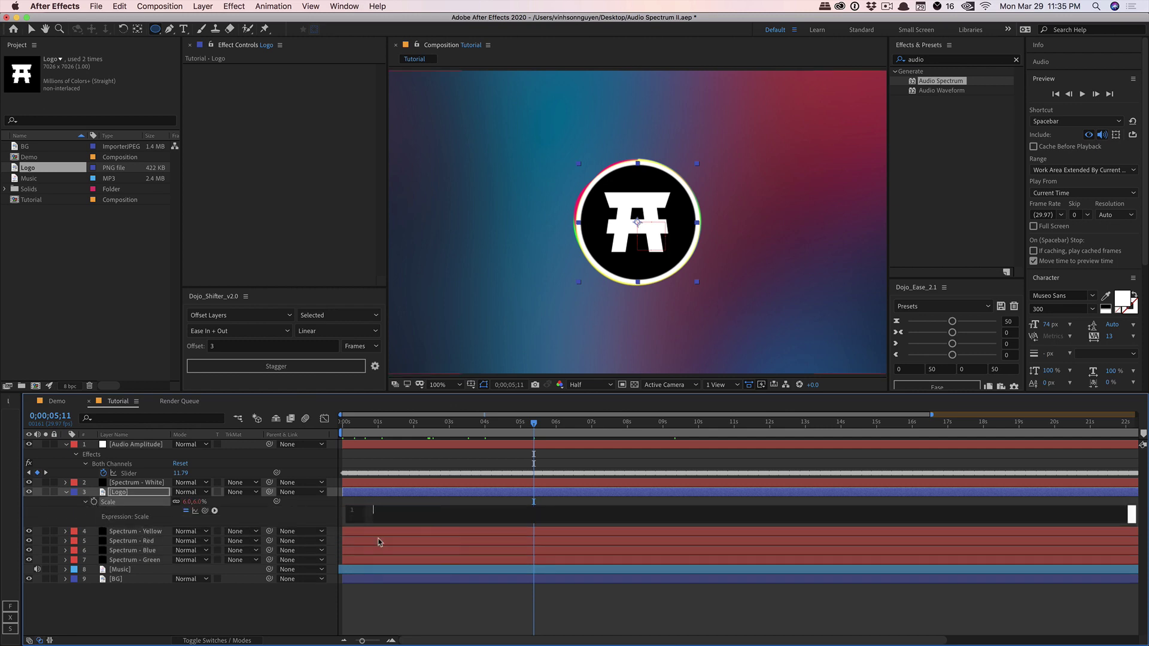
pyautogui.write('var size = 6 +')
pyautogui.moveTo(205, 510); pyautogui.dragTo(153, 477)
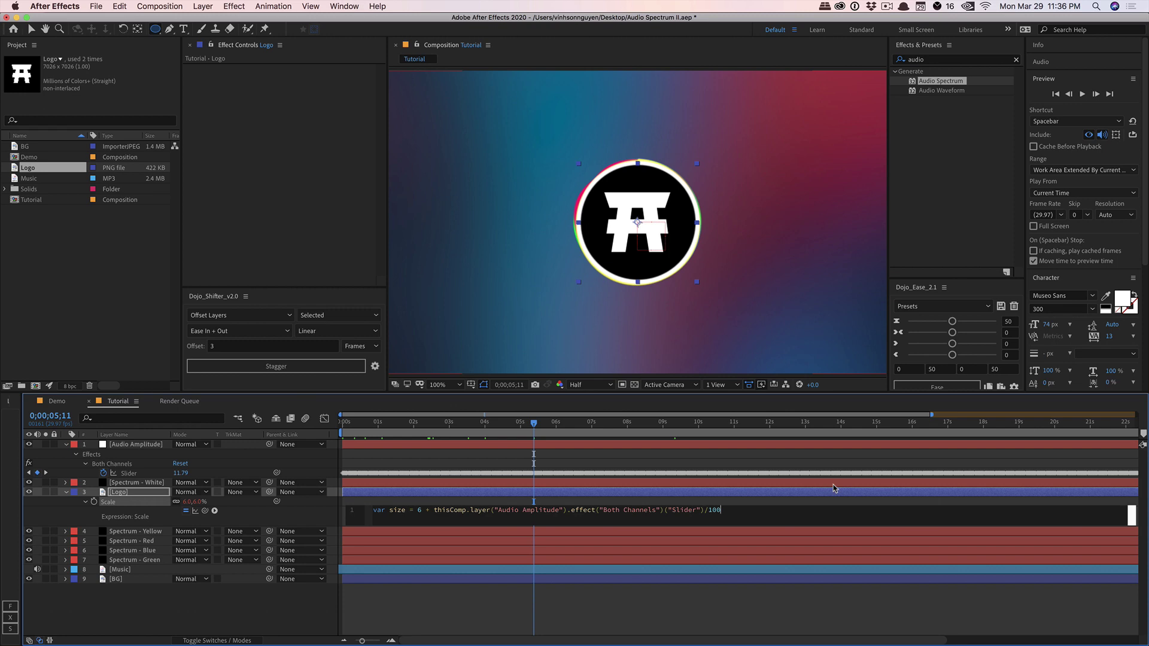
pyautogui.write('; ')
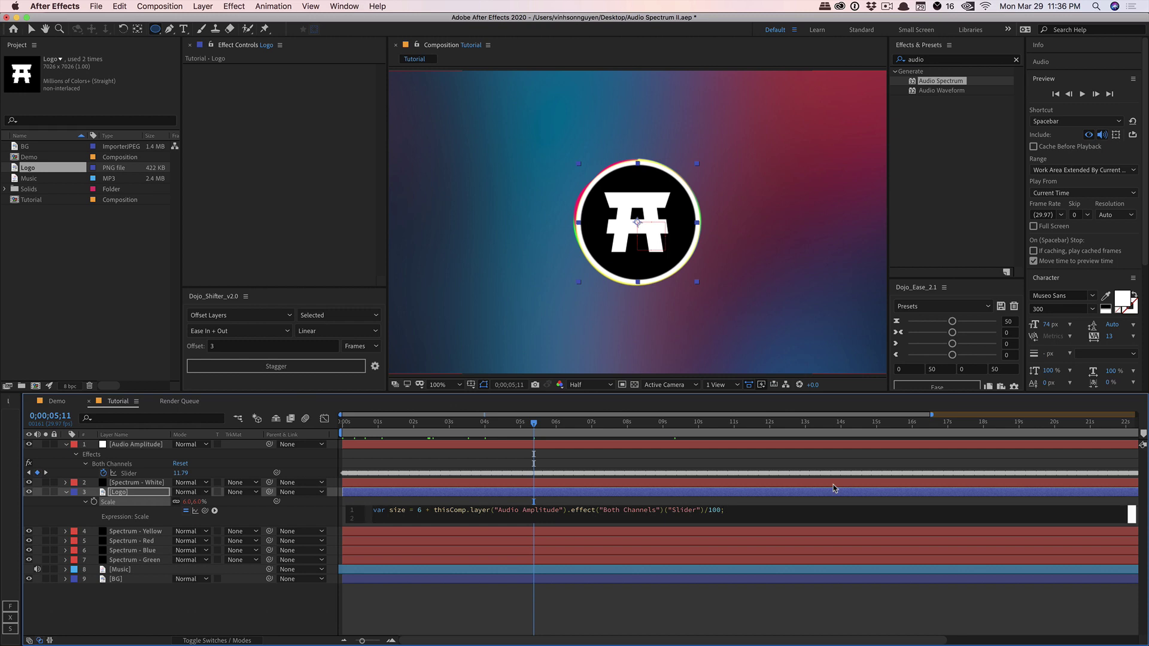
pyautogui.write('[size, size];')
pyautogui.click(289, 617)
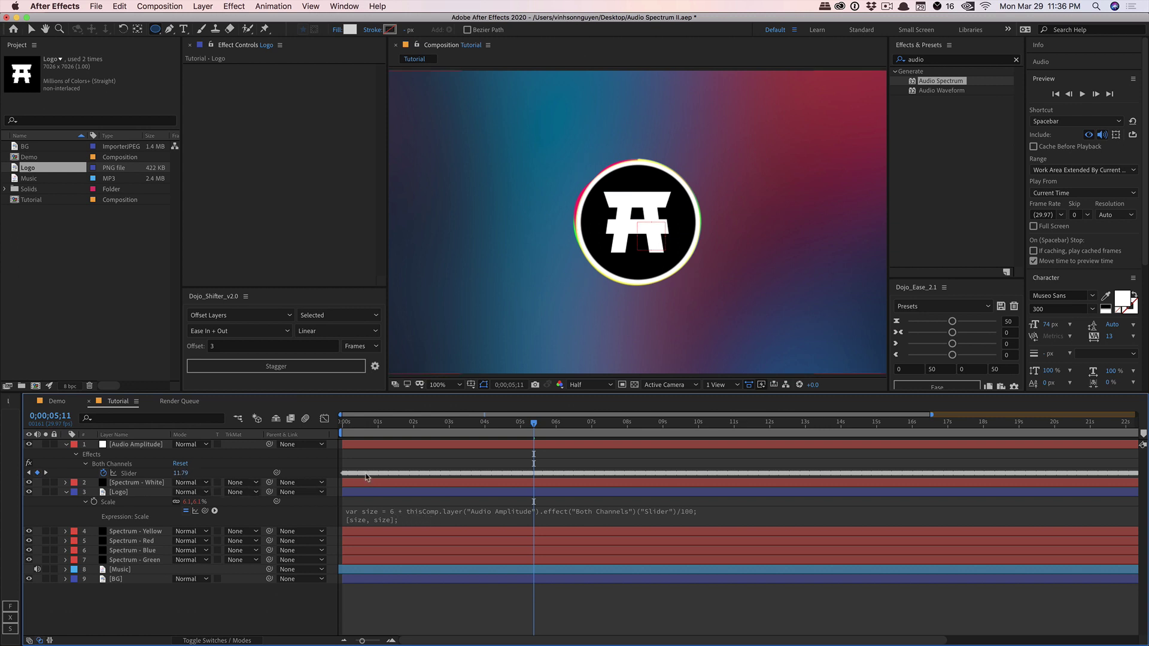
pyautogui.click(364, 423)
pyautogui.press('space')
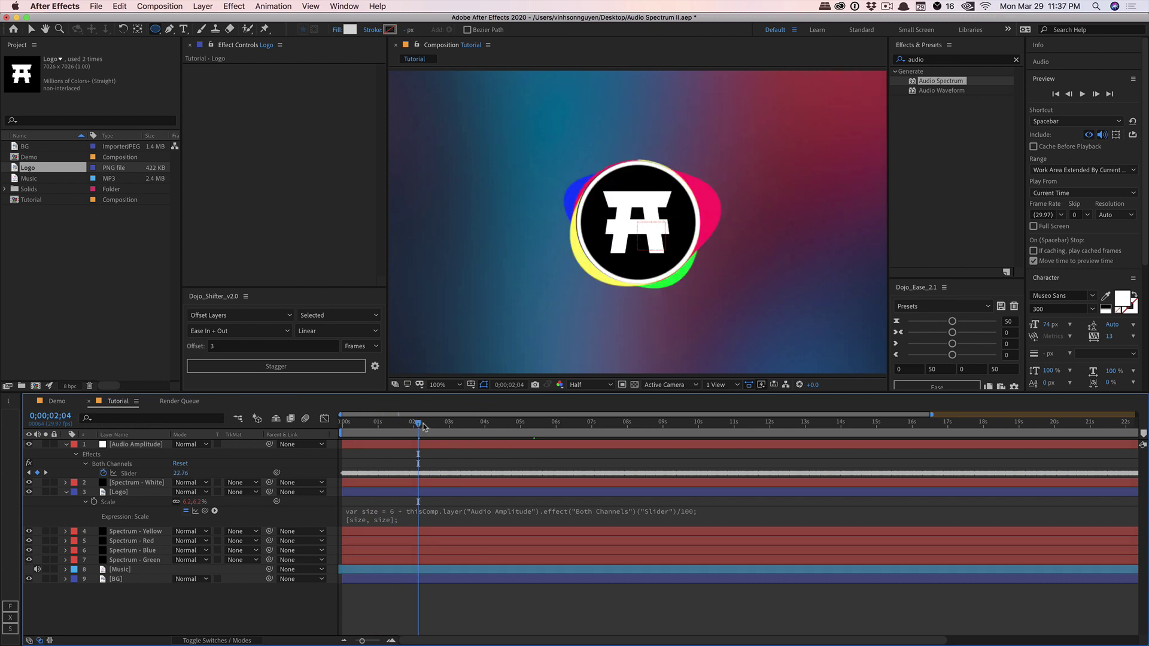
# - Switch Fast Previews to Final Quality and play the pulsing logo around 5 seconds
pyautogui.moveTo(423, 426); pyautogui.dragTo(646, 413)
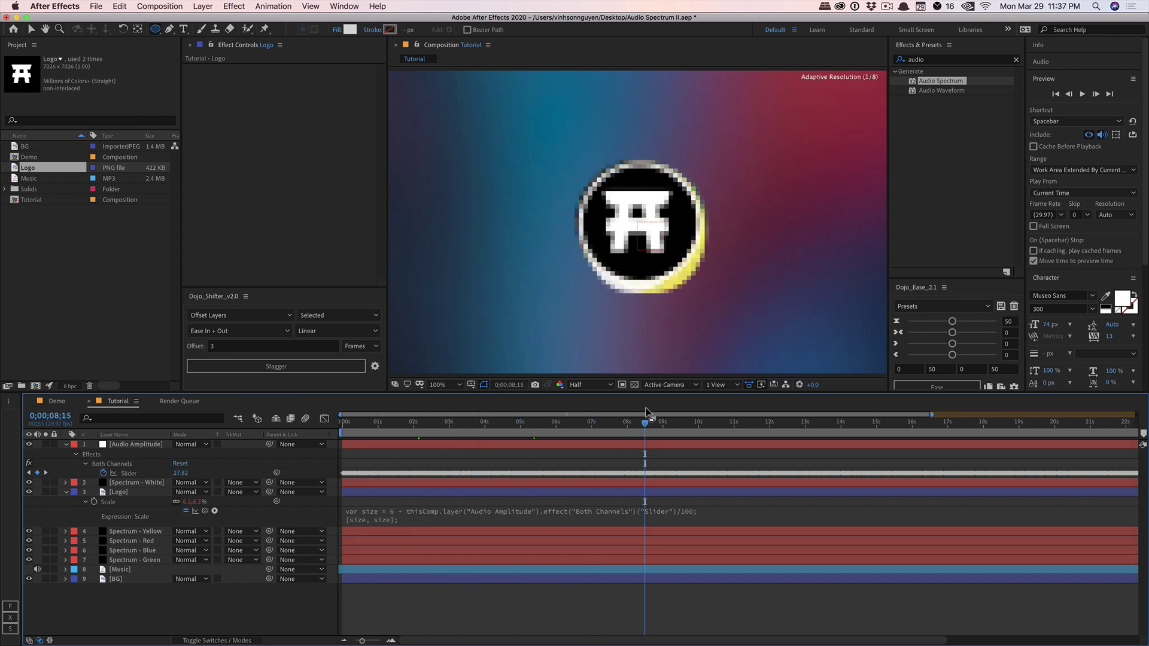
pyautogui.click(761, 386)
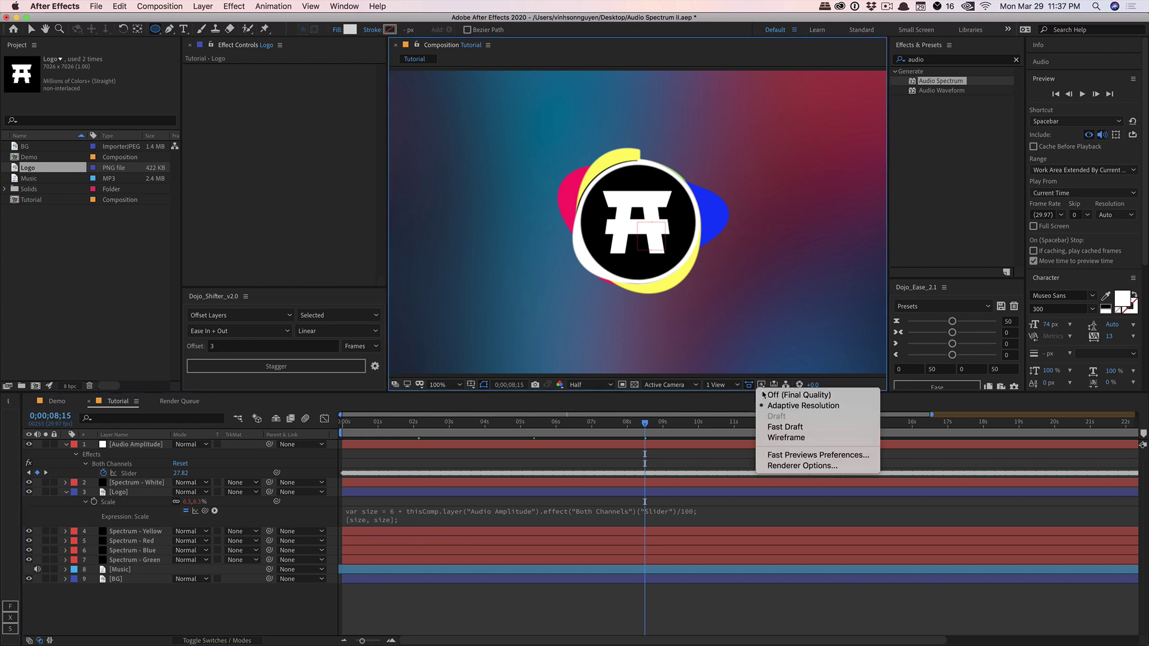
pyautogui.click(763, 395)
pyautogui.click(540, 423)
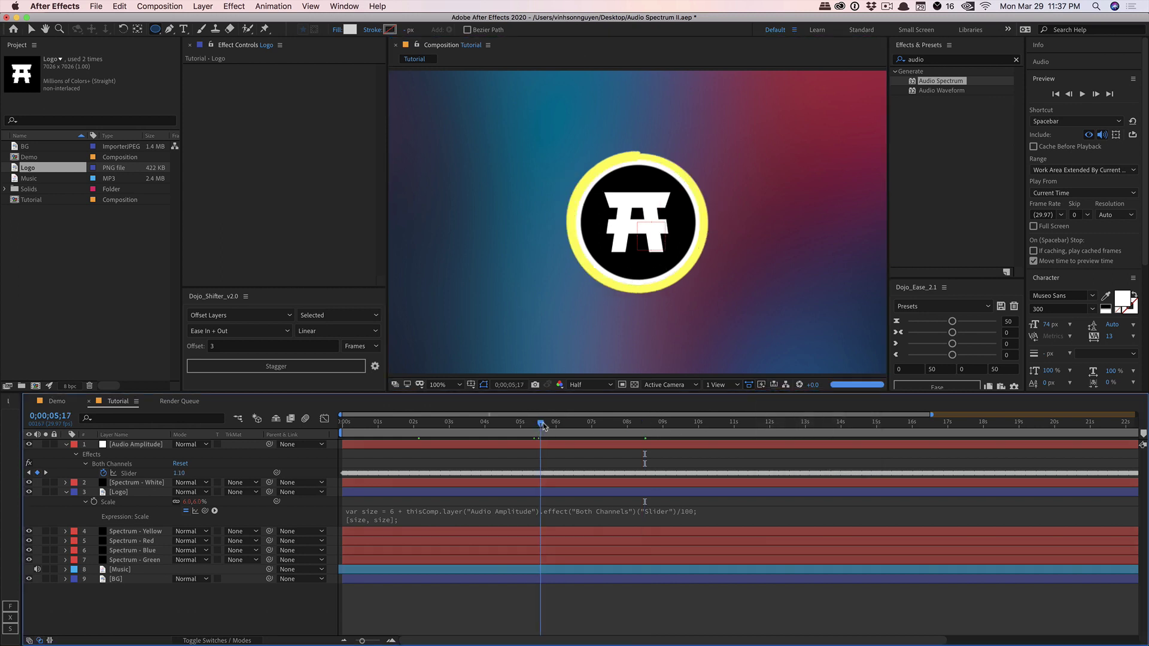
pyautogui.press('space')
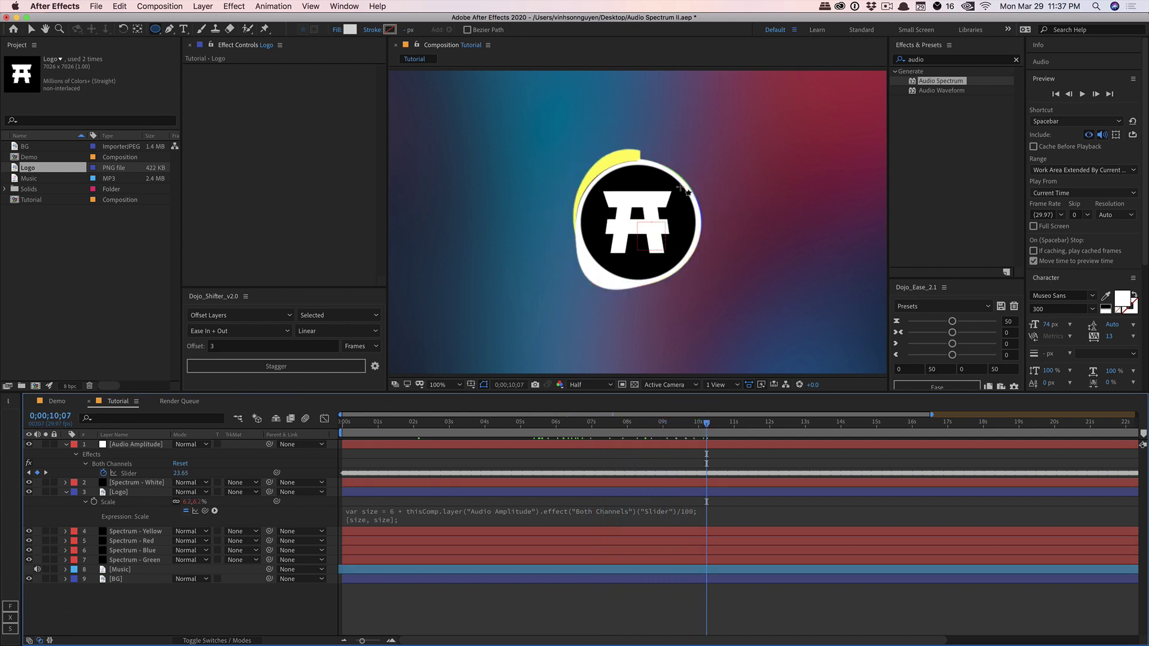
pyautogui.press('space')
pyautogui.moveTo(708, 422); pyautogui.dragTo(418, 422)
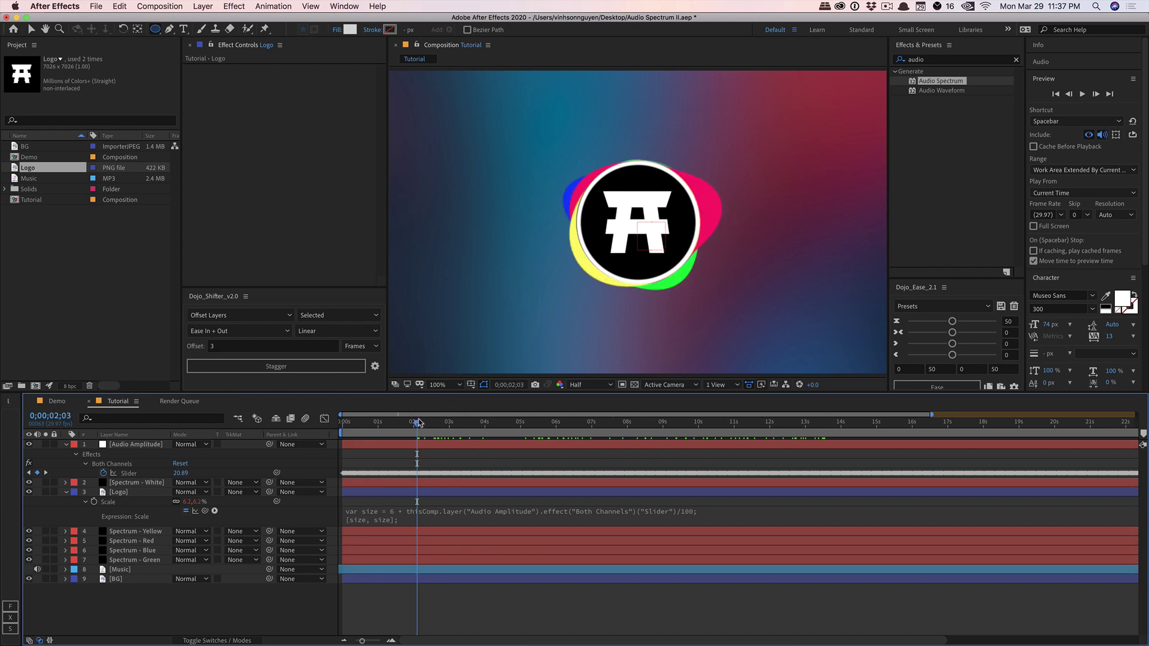
# - Lower Spectrum - Green's Maximum Height to 3080
pyautogui.click(147, 559)
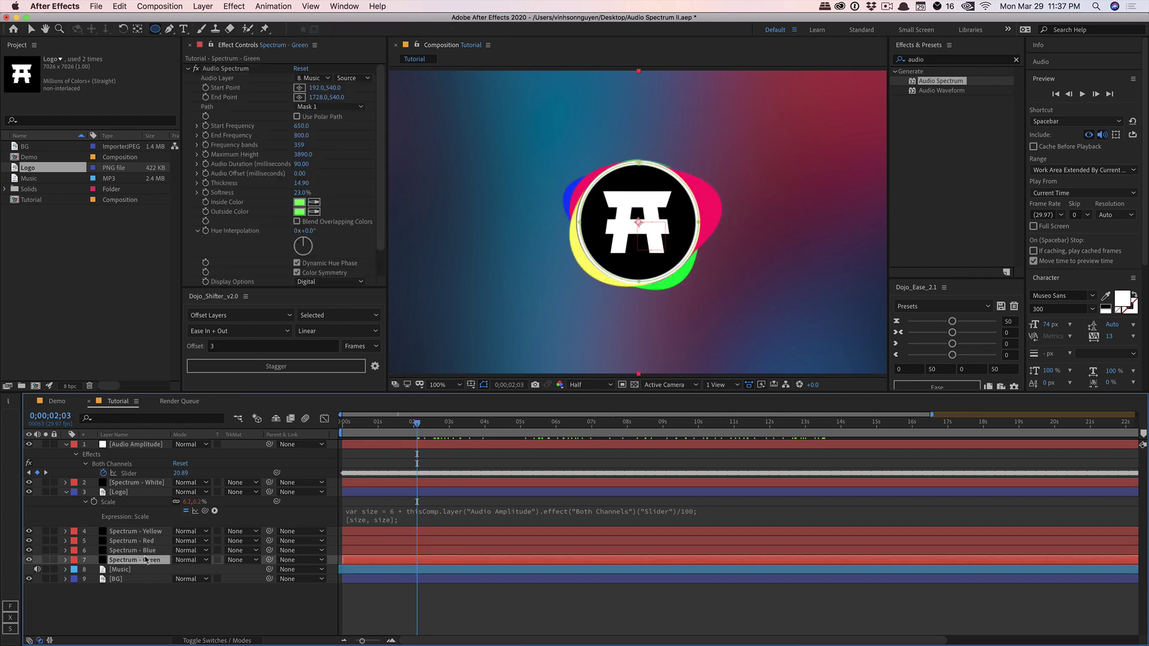
pyautogui.moveTo(305, 154); pyautogui.dragTo(289, 185)
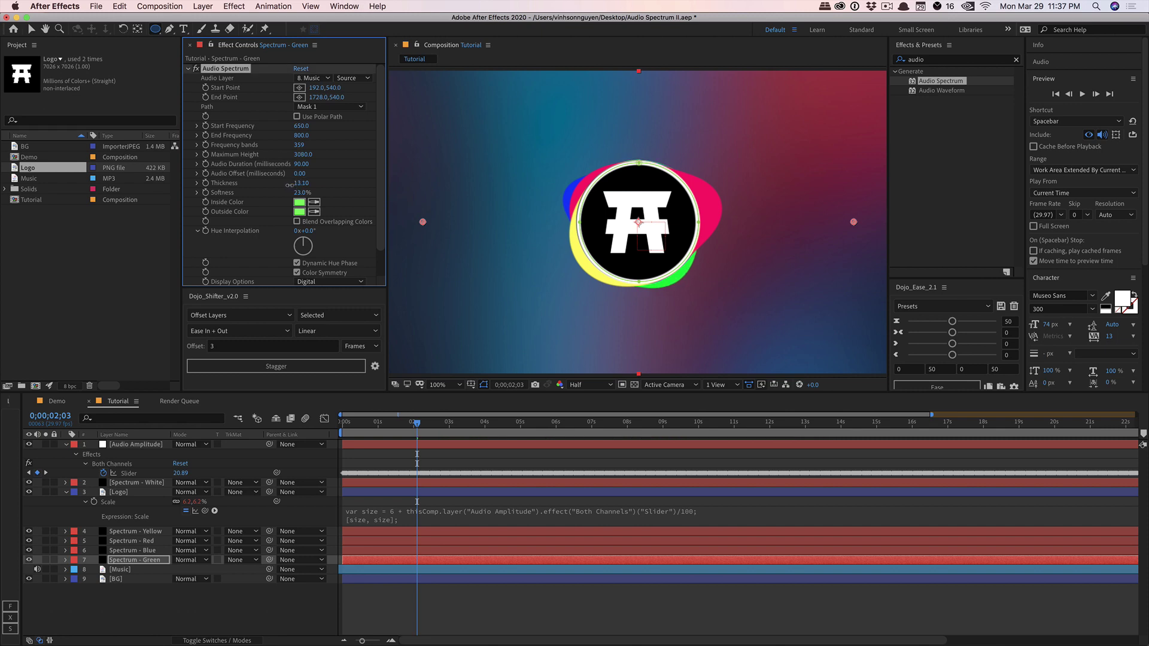
pyautogui.click(142, 550)
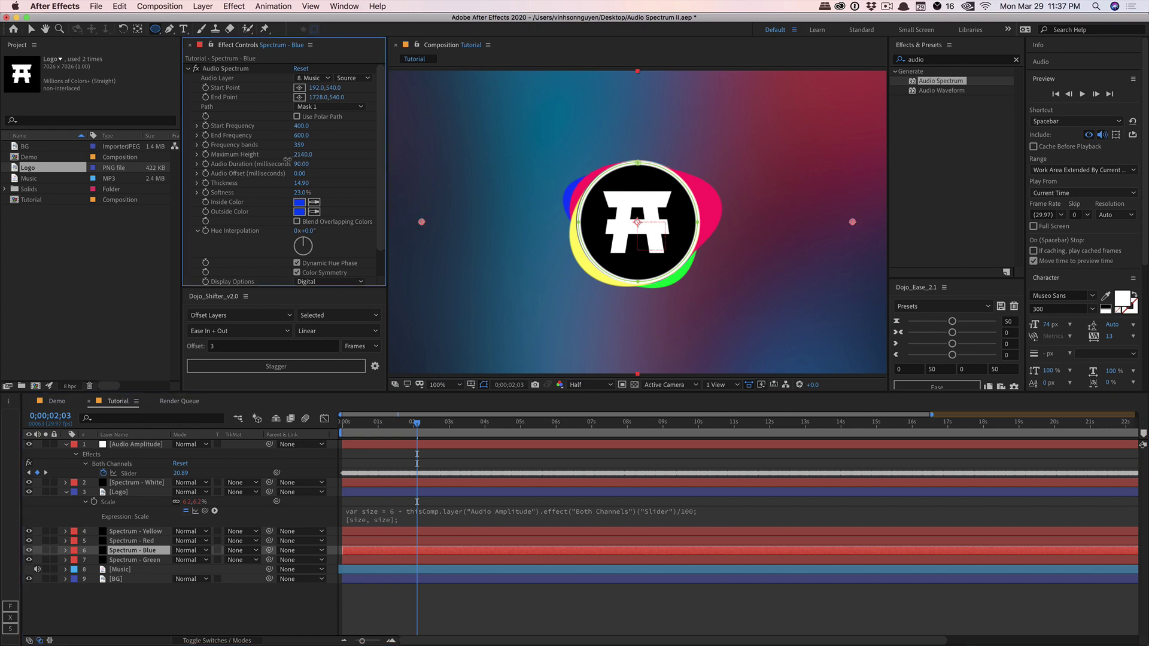
pyautogui.click(180, 601)
# - Add a new adjustment layer on top named Glow
pyautogui.click(203, 6)
pyautogui.moveTo(210, 22)
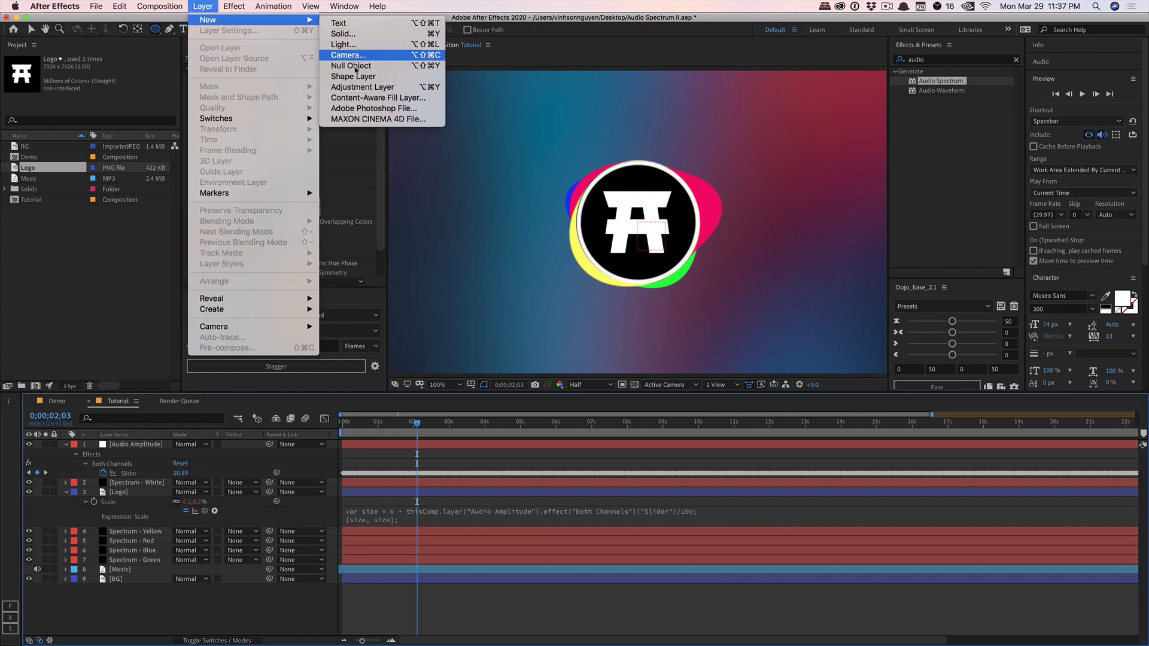
pyautogui.click(357, 90)
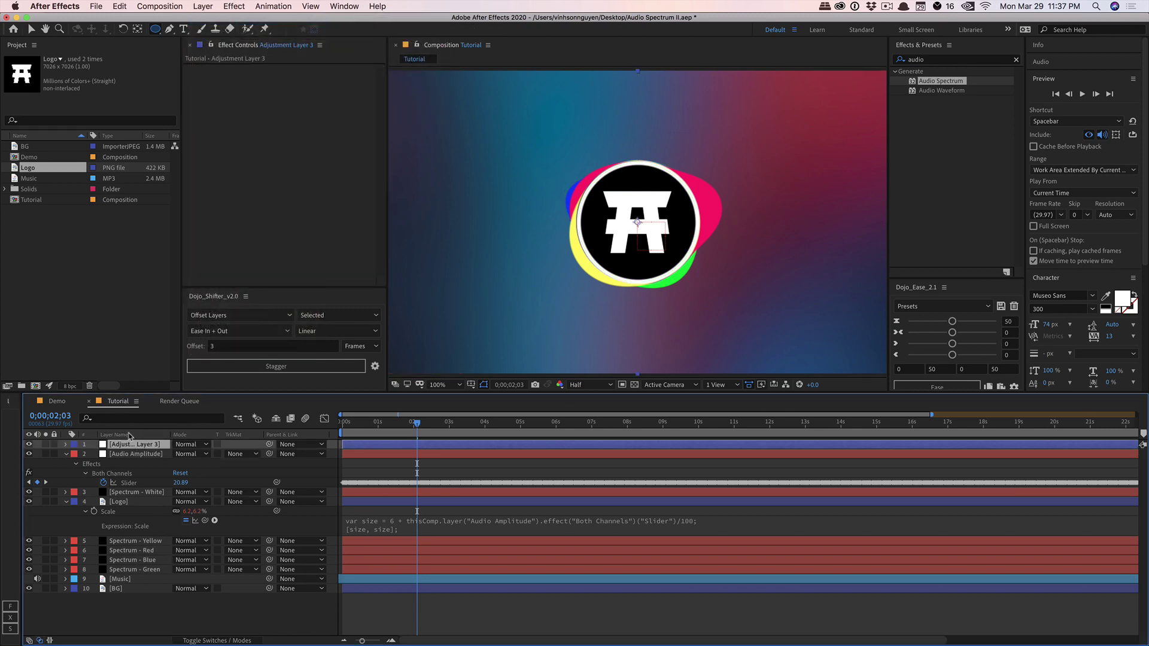
pyautogui.press('Return')
pyautogui.write('Glow')
pyautogui.press('Return')
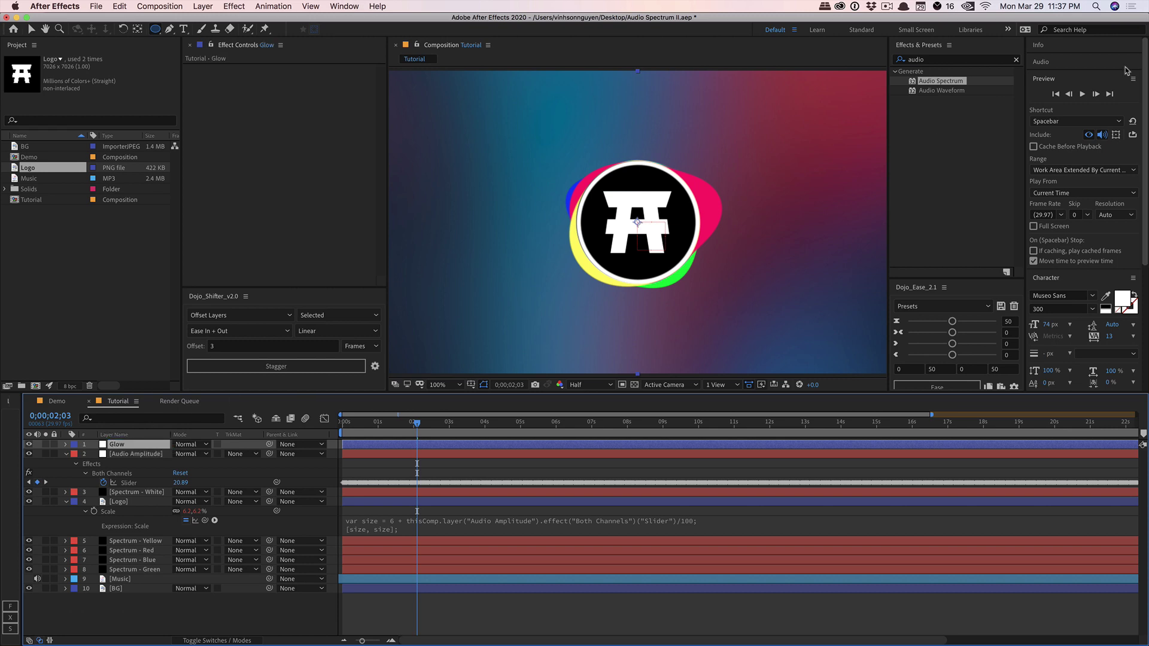
# - Apply two Glow effects, setting the second to Threshold 74.5% and Intensity 0.3
pyautogui.click(953, 61)
pyautogui.write('glow')
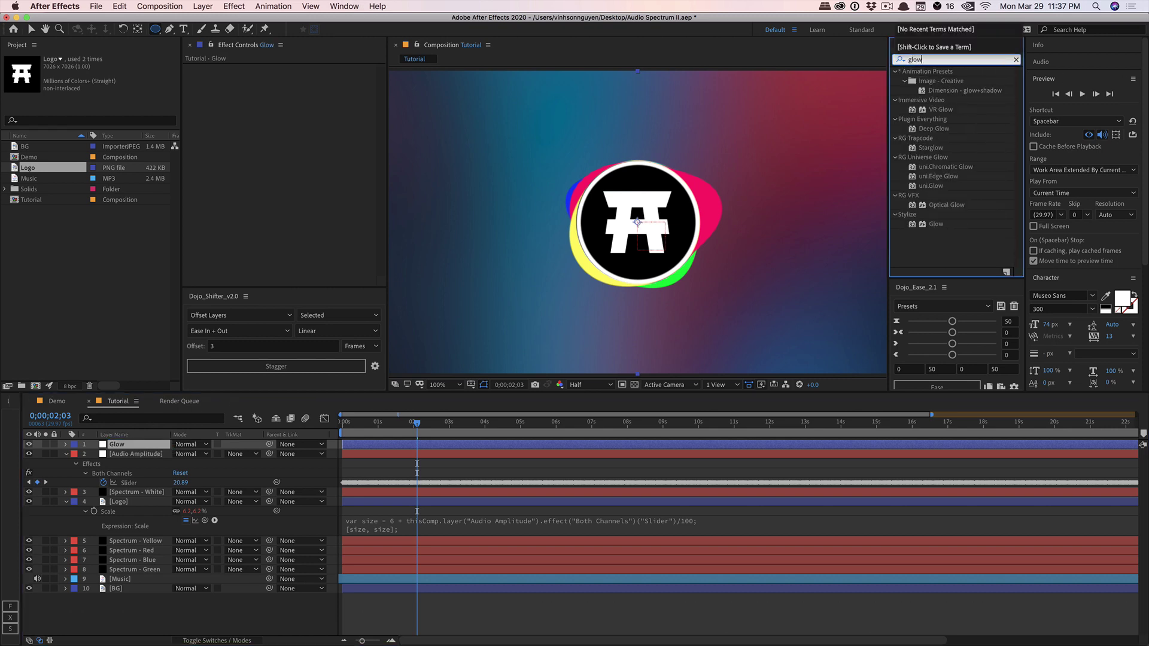
pyautogui.moveTo(935, 223); pyautogui.dragTo(244, 107)
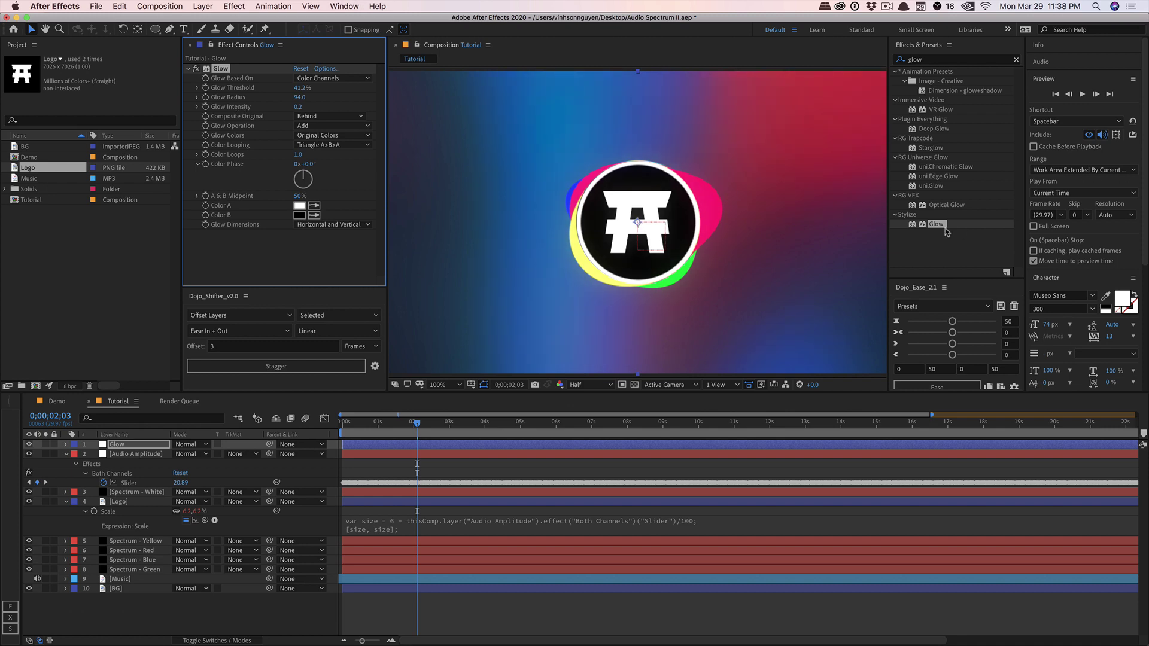
pyautogui.moveTo(945, 228); pyautogui.dragTo(310, 237)
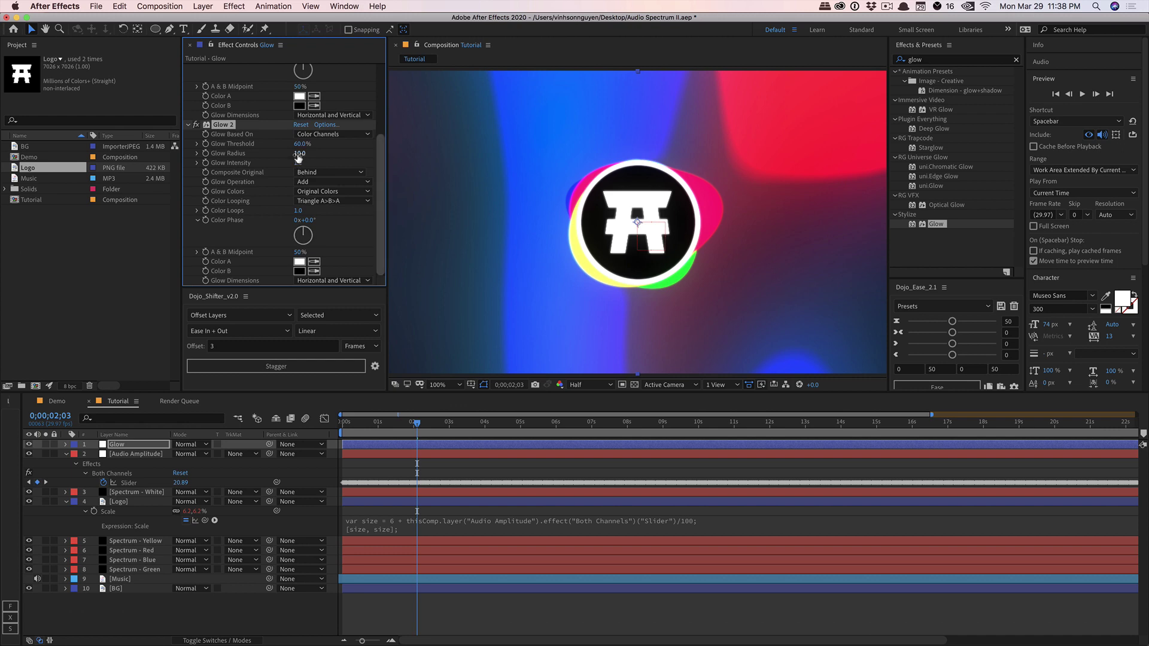
pyautogui.moveTo(301, 143); pyautogui.dragTo(347, 149)
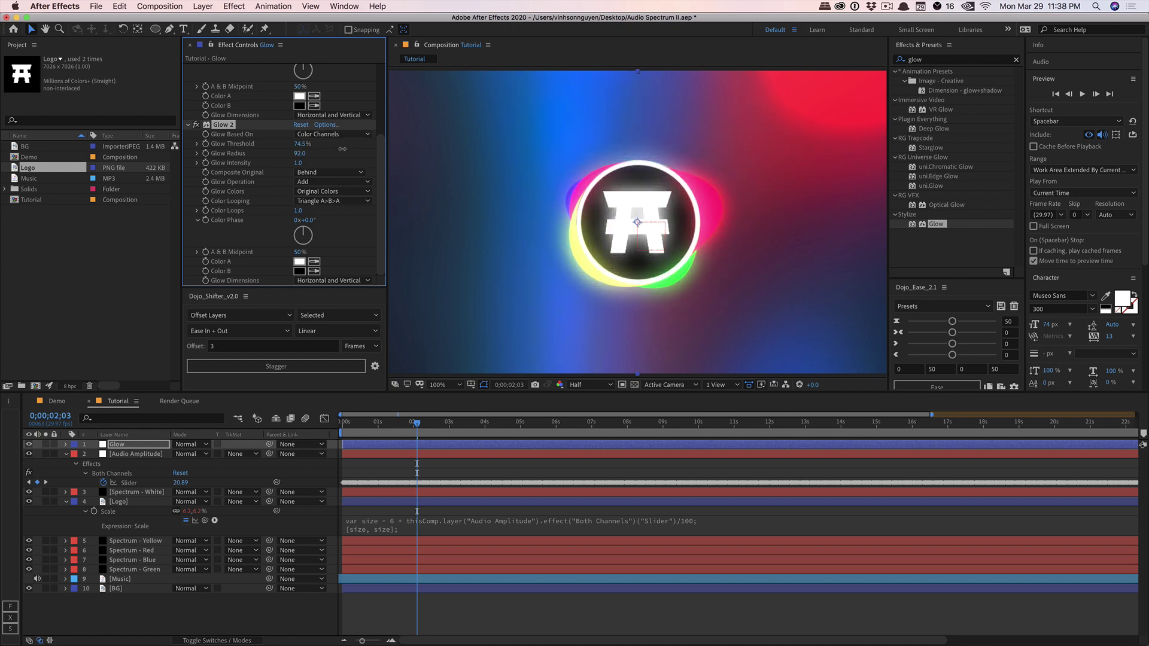
pyautogui.moveTo(271, 165)
pyautogui.mouseDown()
pyautogui.moveTo(238, 169)
pyautogui.moveTo(251, 163)
pyautogui.mouseUp()
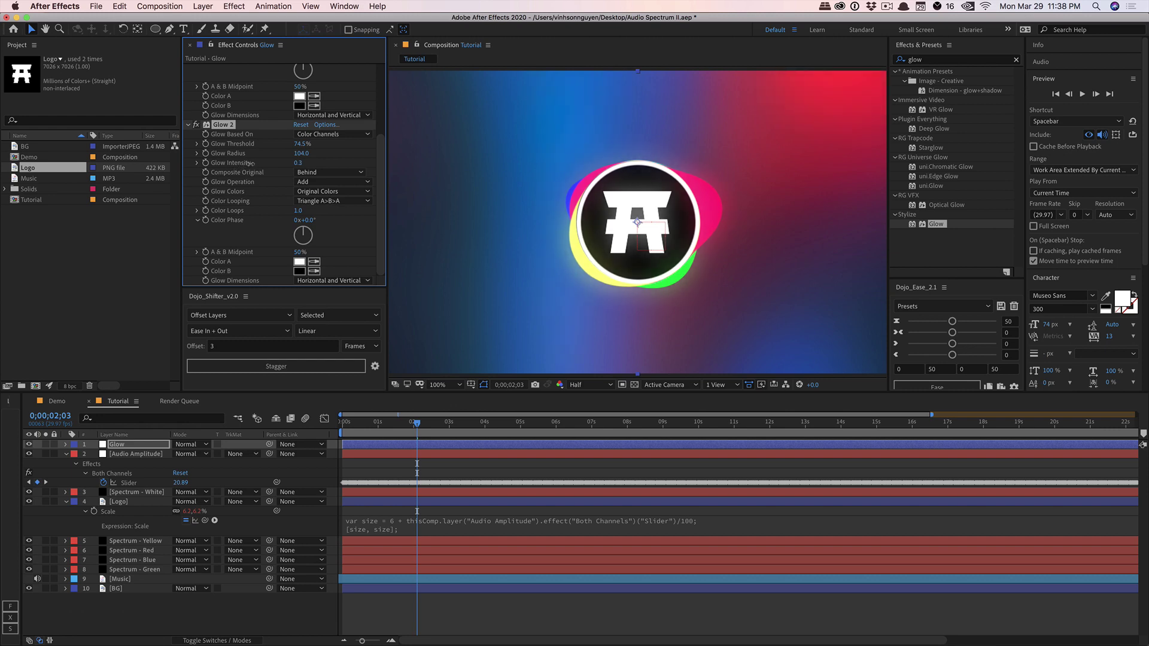
# - Select the four coloured spectrum layers, collapse Logo and Audio Amplitude properties, and clear the search
pyautogui.click(150, 542)
pyautogui.keyDown('shift'); pyautogui.click(139, 569); pyautogui.keyUp('shift')
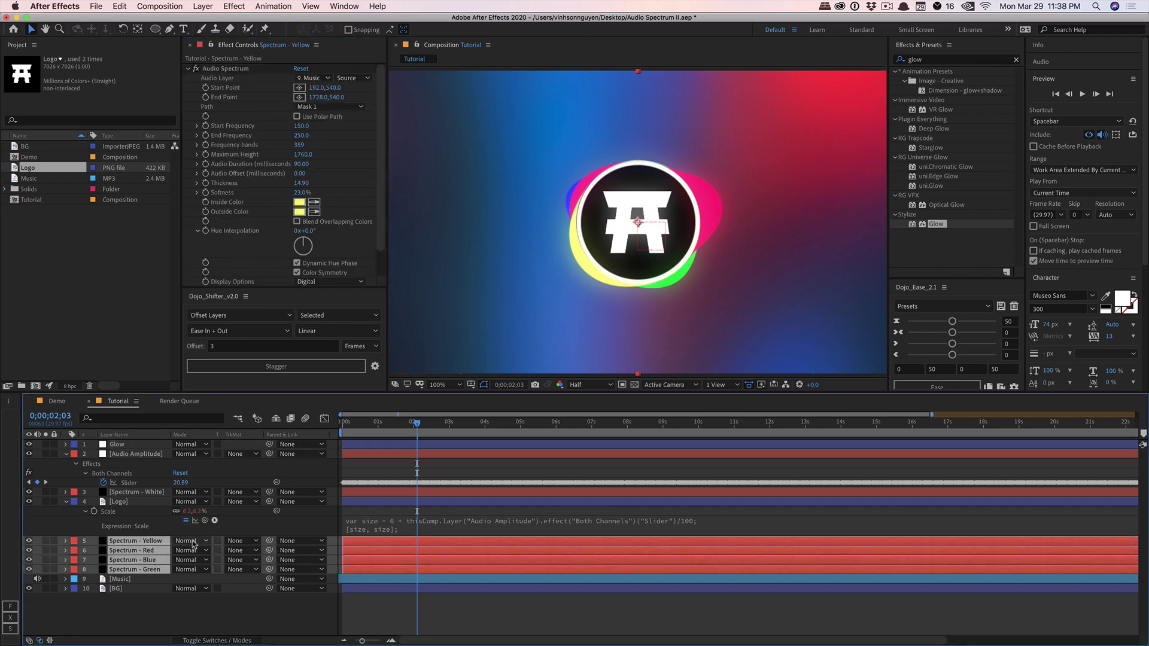
pyautogui.click(65, 501)
pyautogui.click(66, 454)
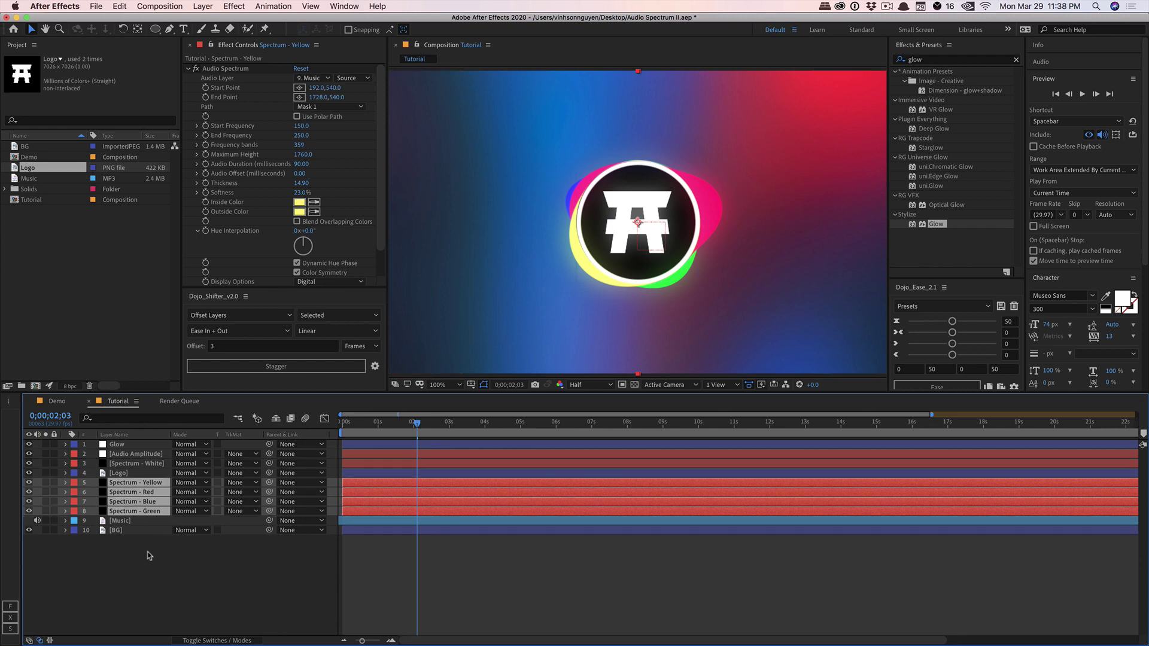
pyautogui.click(1017, 62)
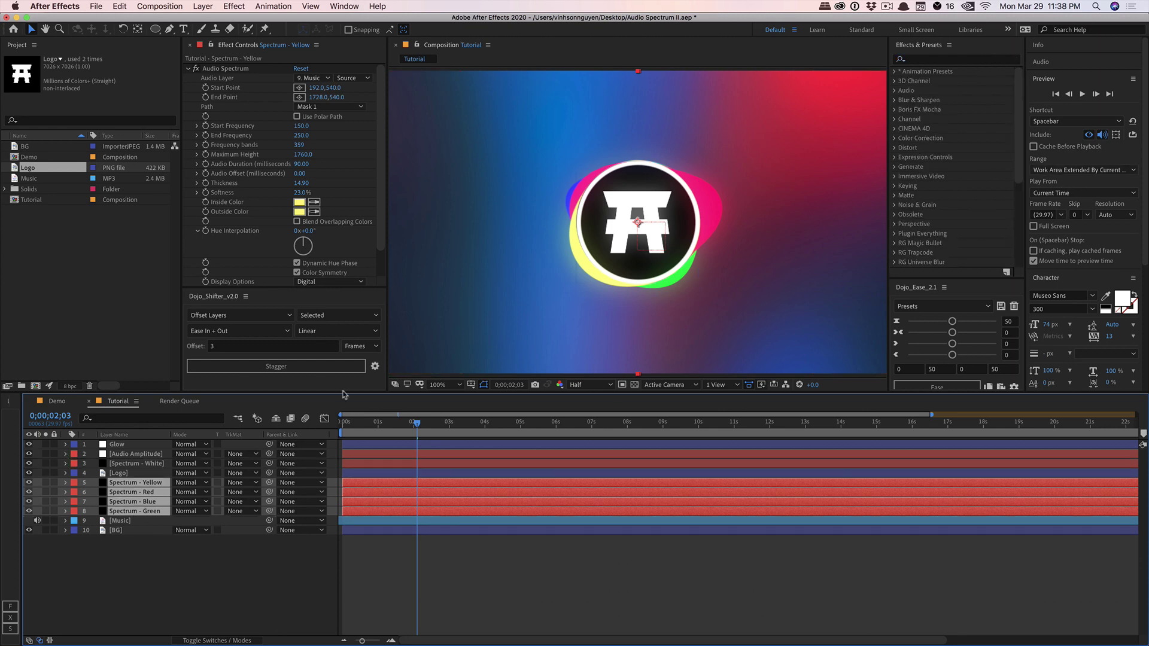
# - Add another adjustment layer on top named RGB
pyautogui.click(124, 538)
pyautogui.click(203, 6)
pyautogui.moveTo(204, 19)
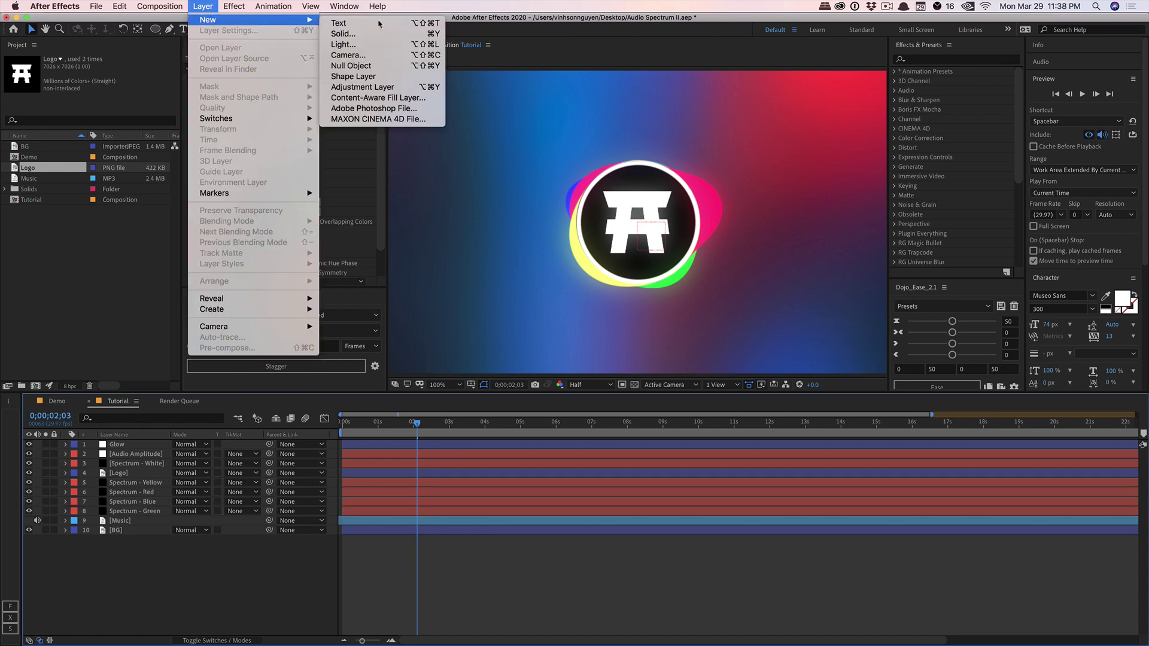
pyautogui.click(377, 87)
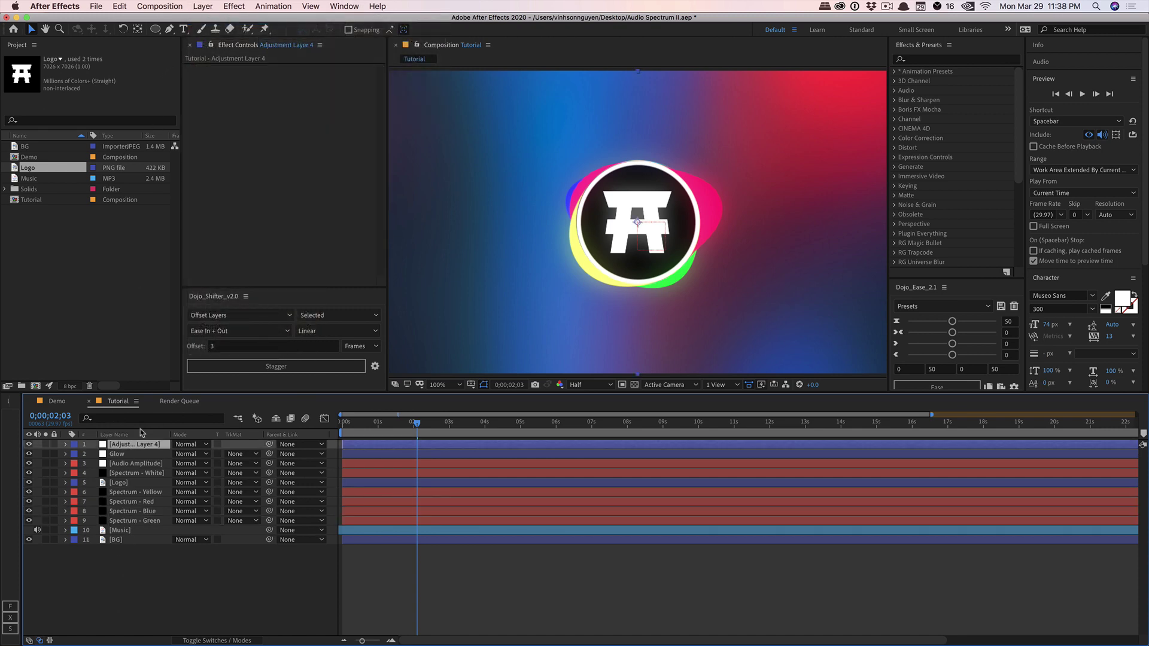
pyautogui.press('Return')
pyautogui.write('R')
pyautogui.press('Return')
# - Apply uni.RGB Separation with Radius 4, then play the animation to check it
pyautogui.click(936, 60)
pyautogui.write('rgb')
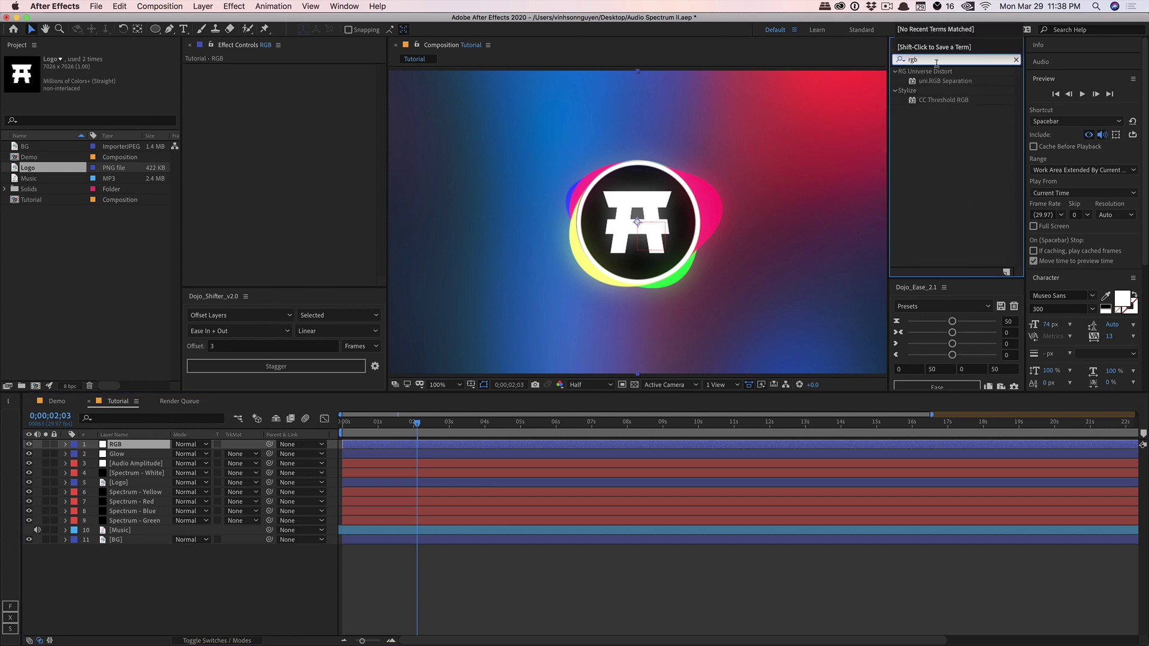
pyautogui.moveTo(943, 84); pyautogui.dragTo(311, 143)
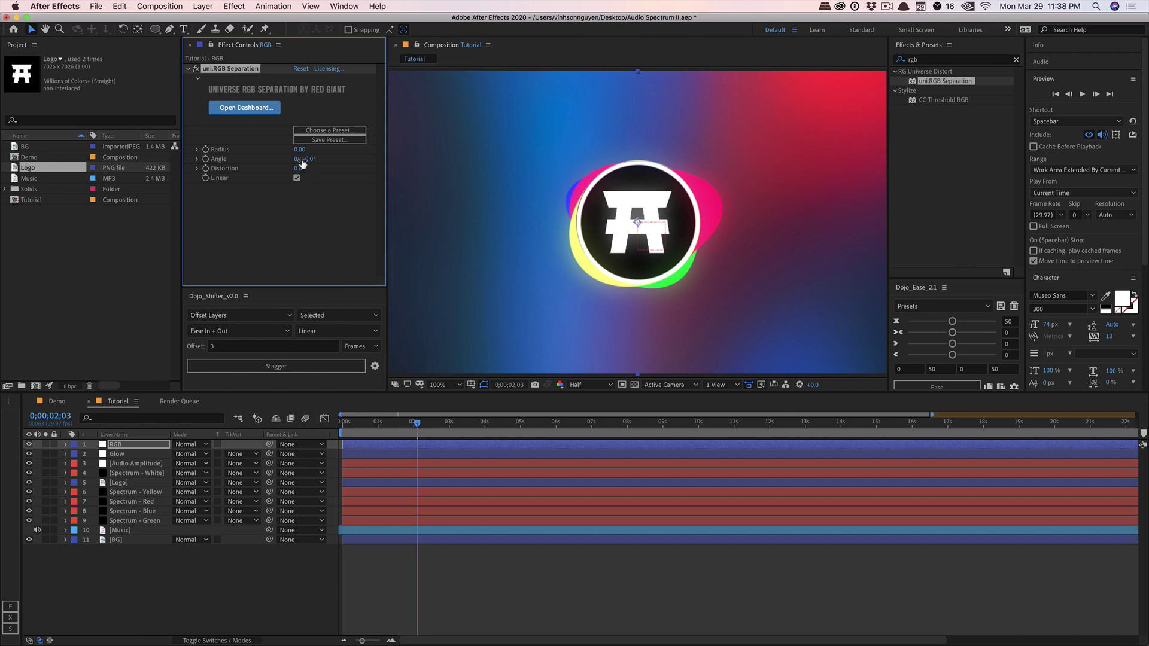
pyautogui.moveTo(299, 149); pyautogui.dragTo(303, 150)
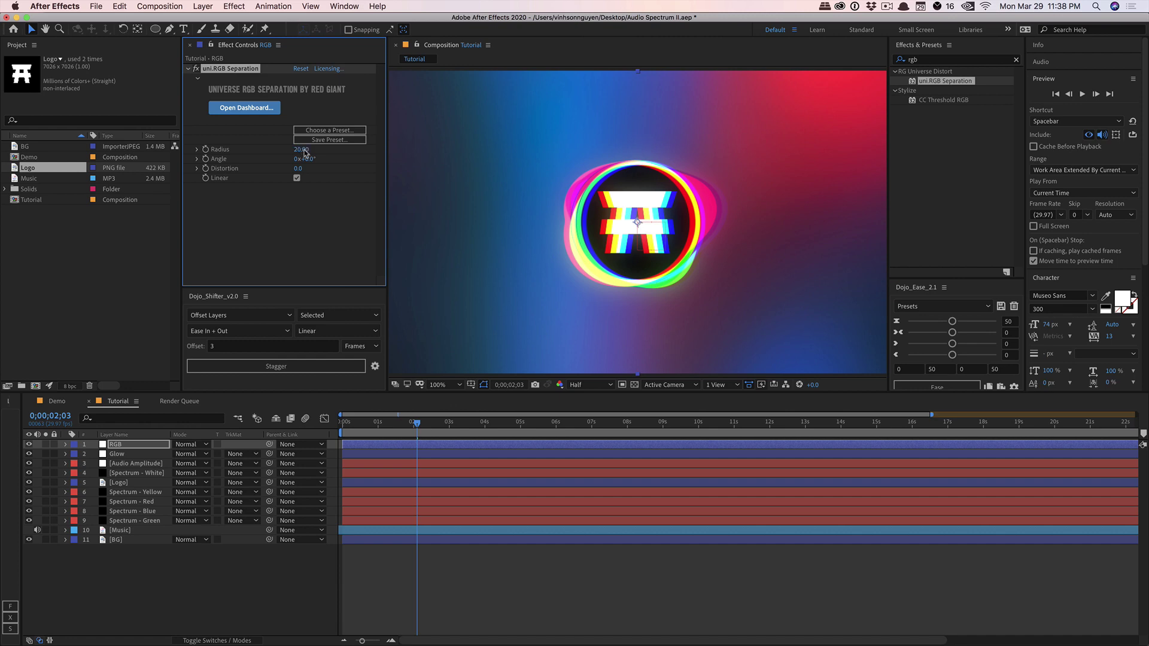
pyautogui.click(301, 149)
pyautogui.write('4')
pyautogui.press('Return')
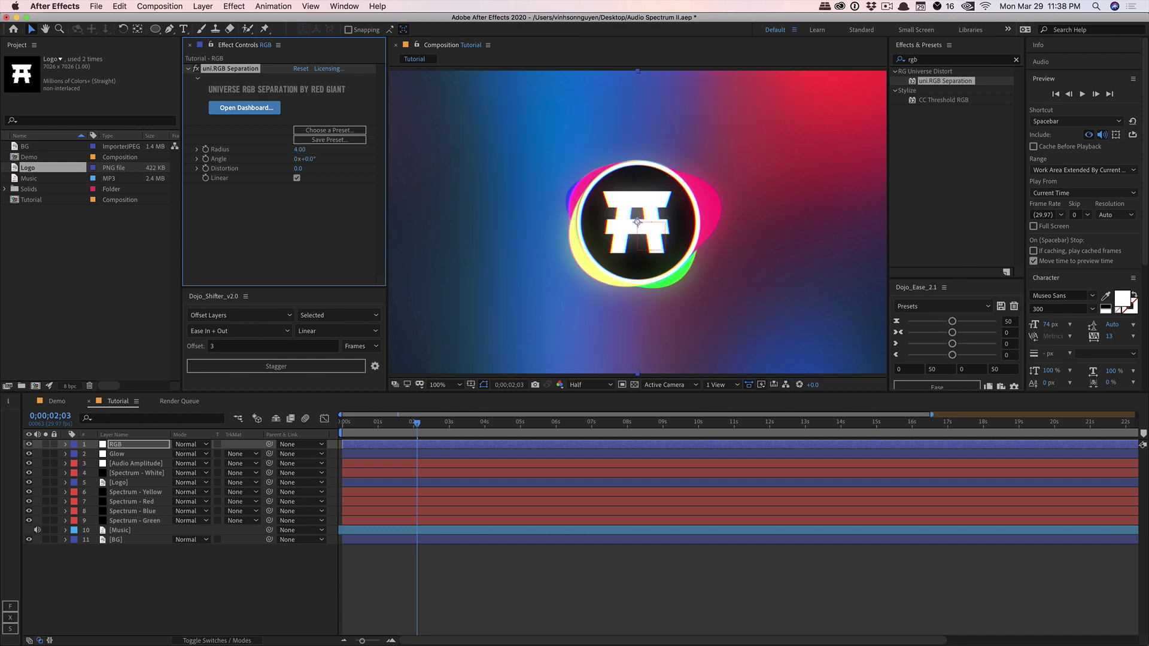
pyautogui.click(219, 589)
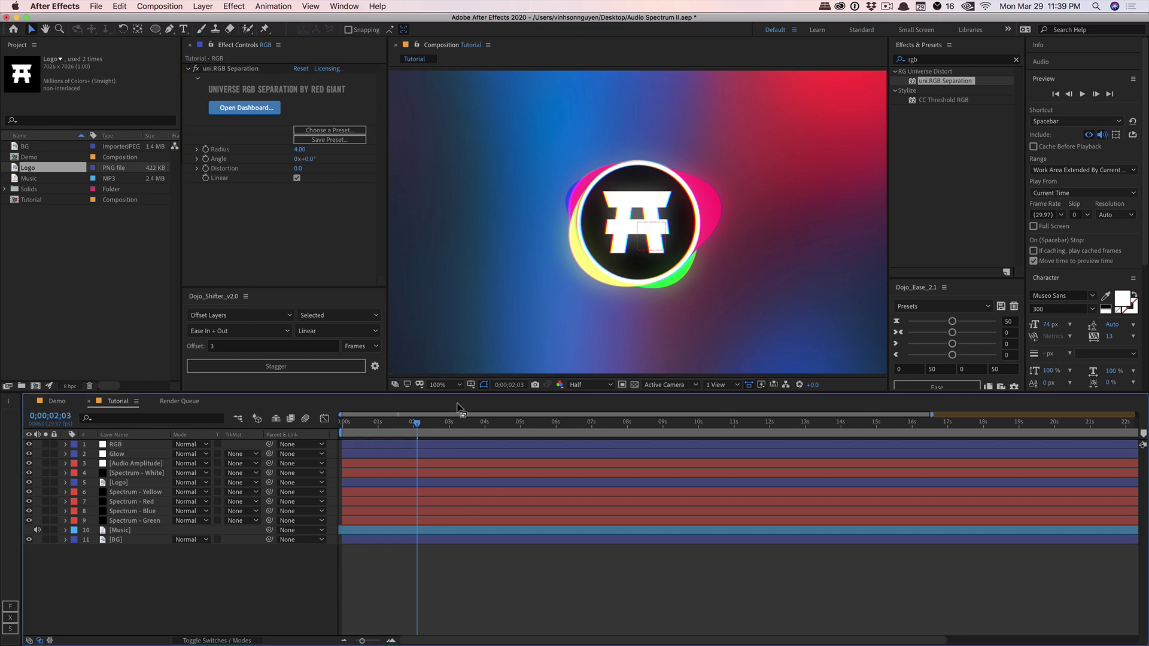
pyautogui.press('space')
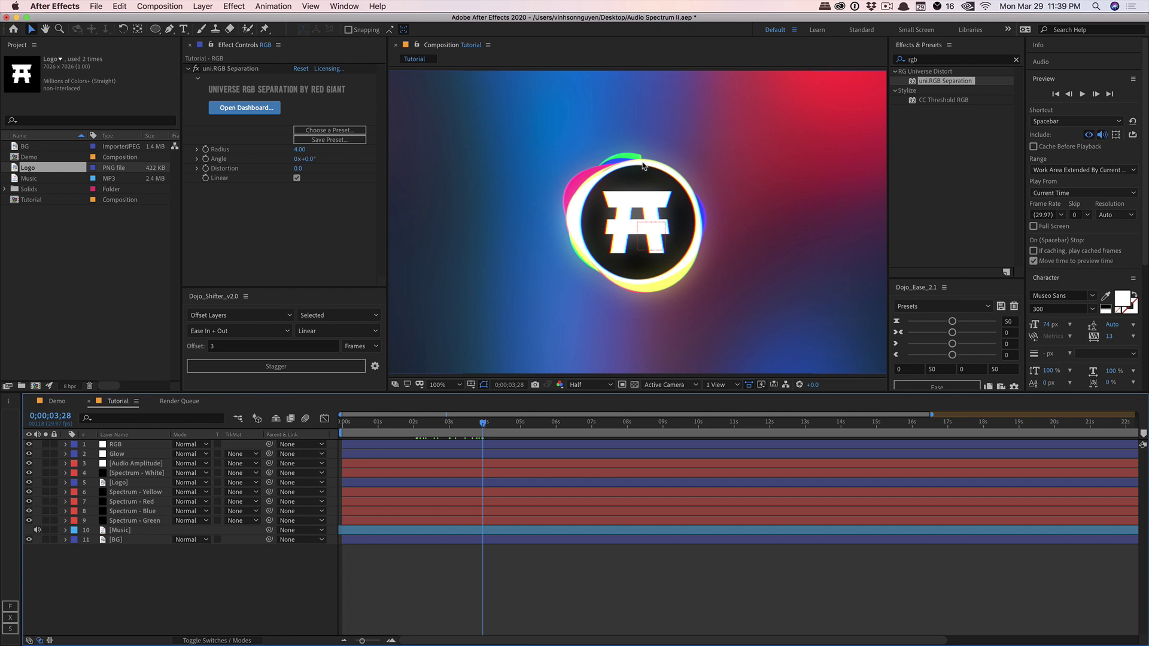
pyautogui.press('space')
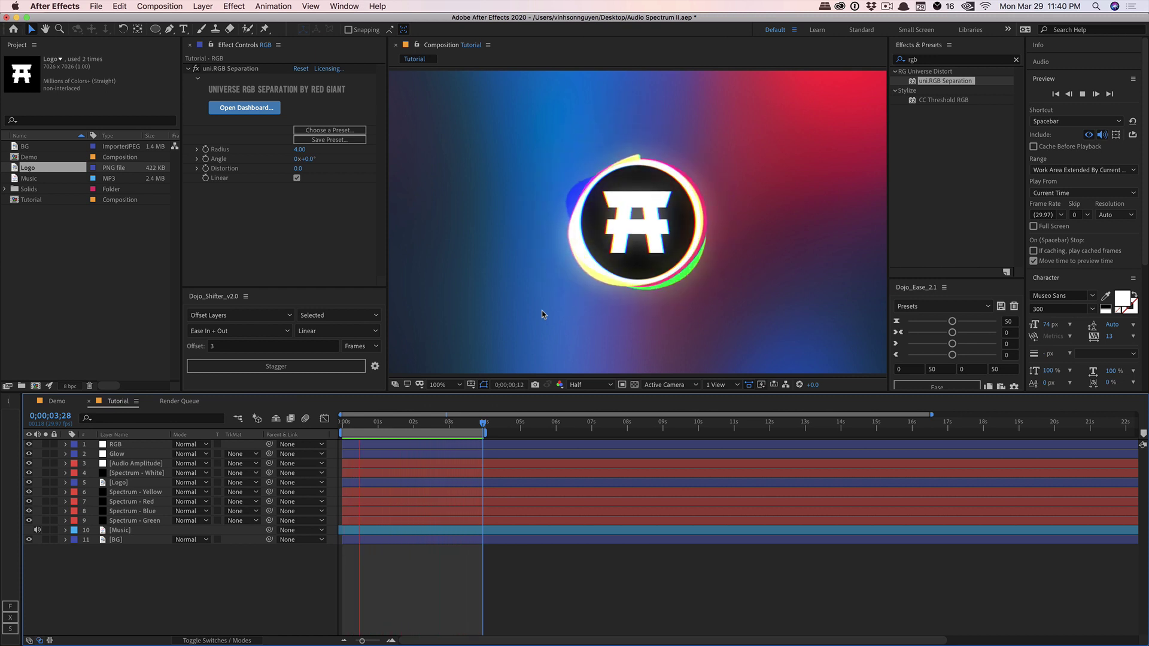
pyautogui.press('space')
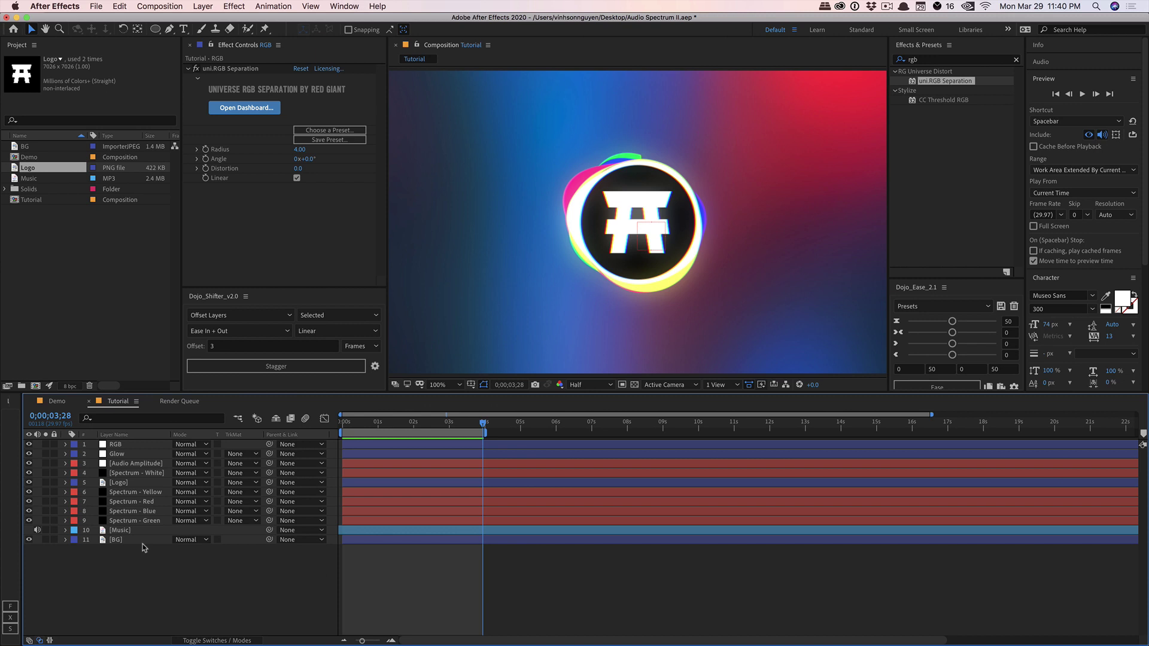
# - Scrub Spectrum - Green's Audio Spectrum Maximum Height down to 2370
pyautogui.click(146, 521)
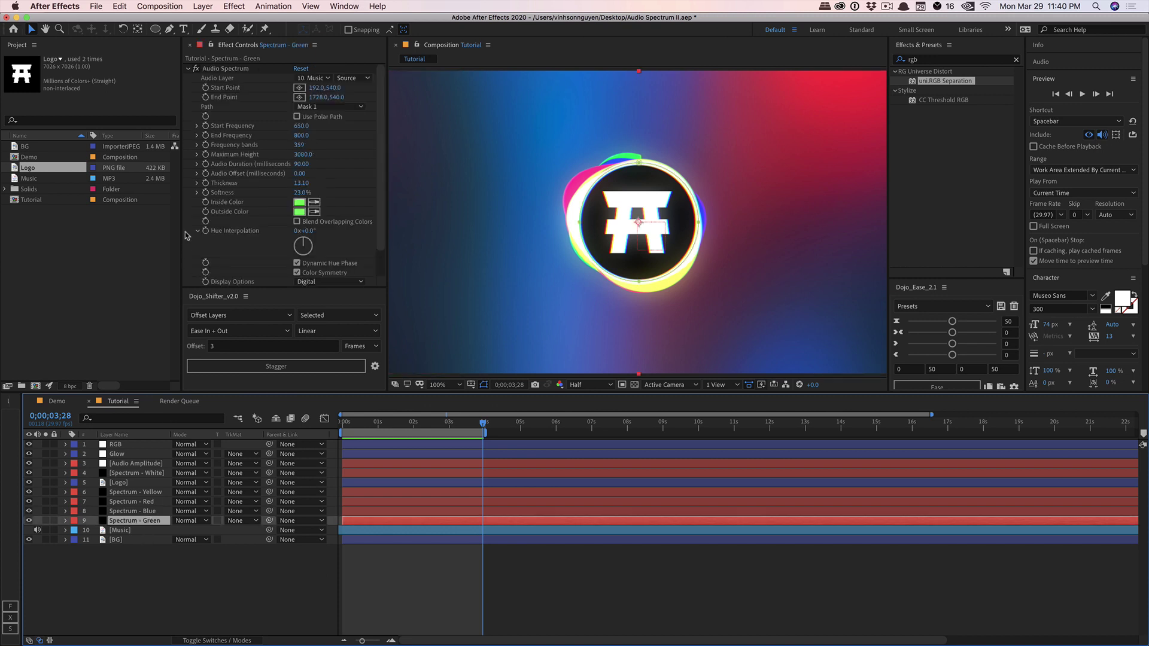
pyautogui.moveTo(302, 154); pyautogui.dragTo(291, 157)
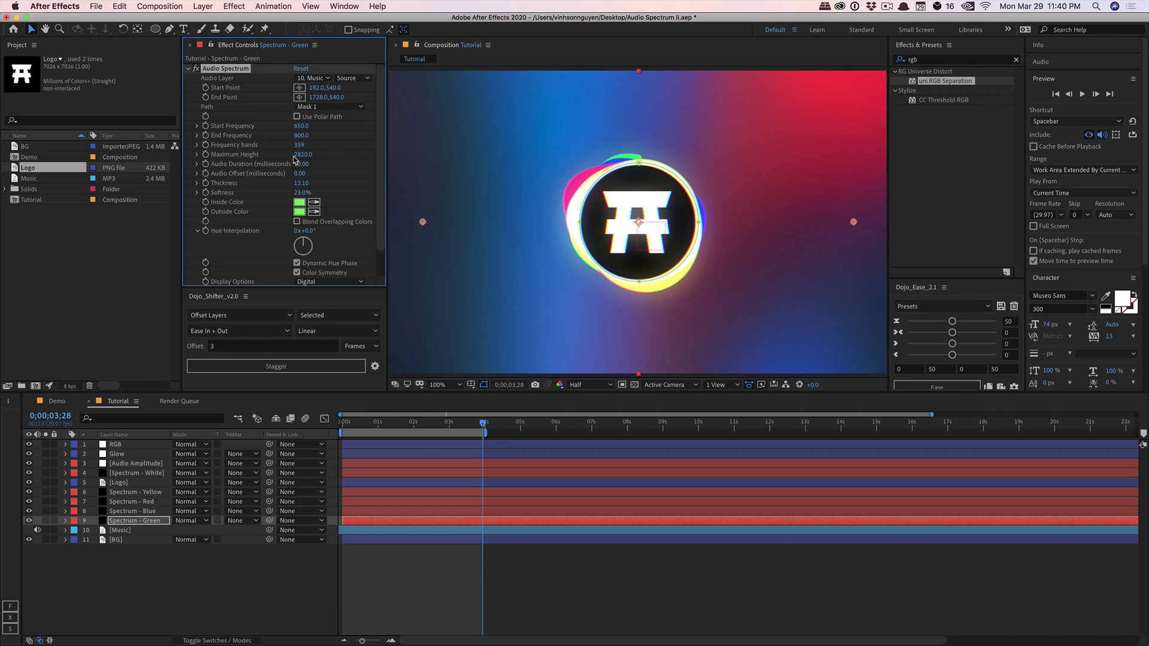
pyautogui.moveTo(294, 157); pyautogui.dragTo(276, 157)
pyautogui.click(238, 566)
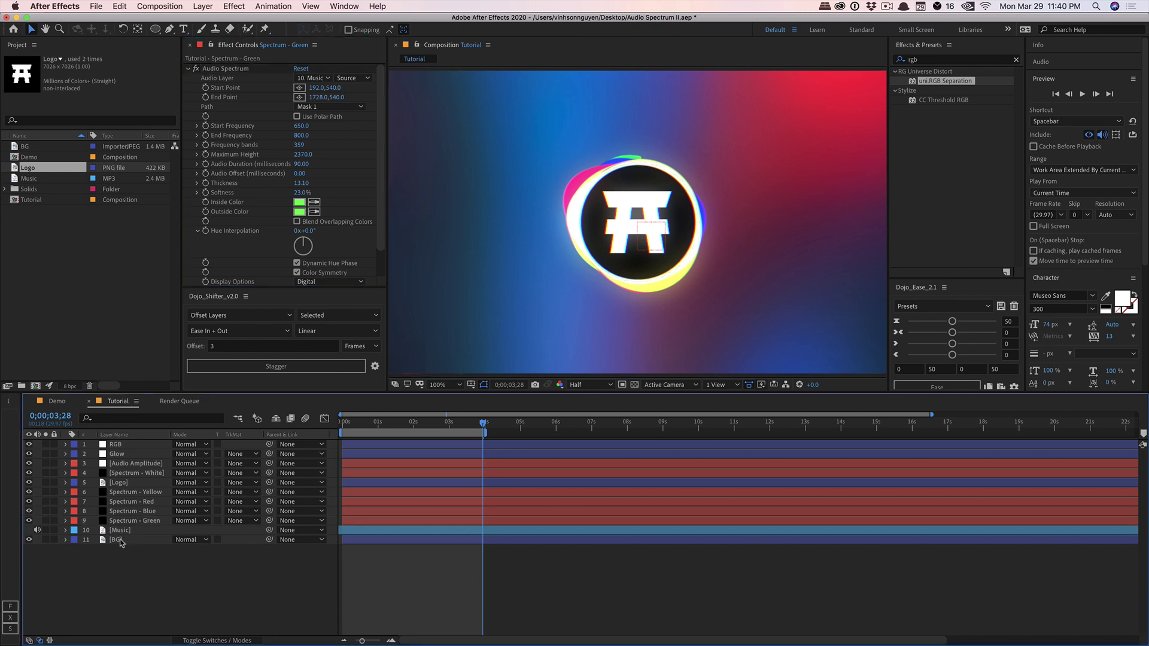
# - Add Hue/Saturation to the BG layer and shift its Master Hue to about 270° to recolour the gradient
pyautogui.click(118, 541)
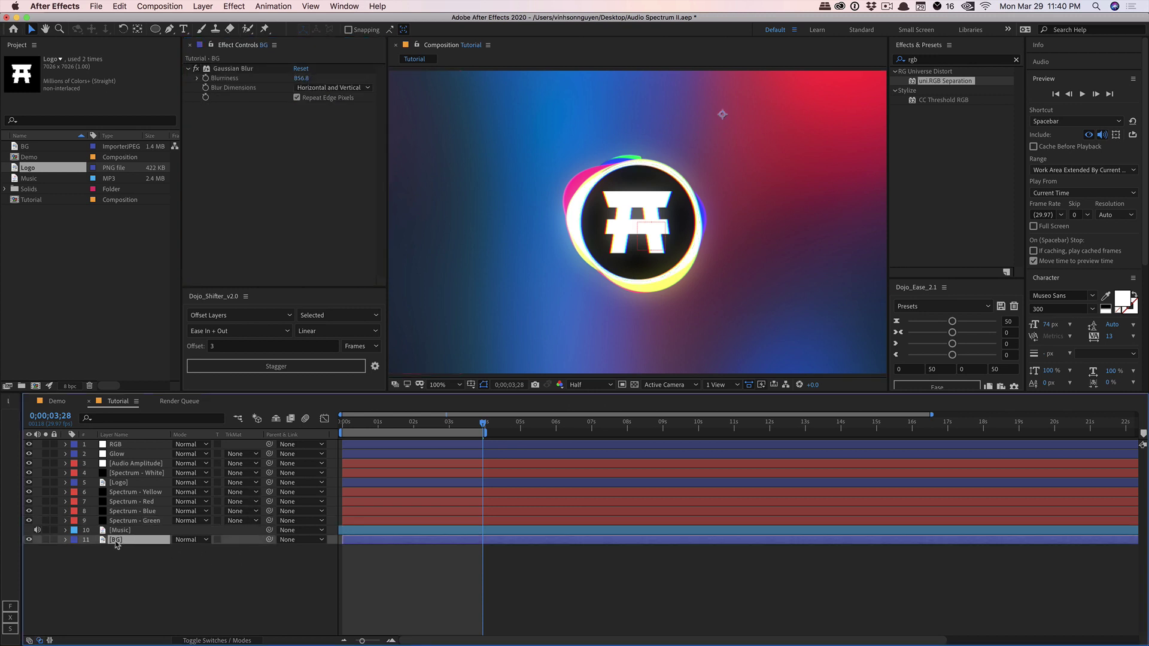
pyautogui.click(917, 60)
pyautogui.write('hue')
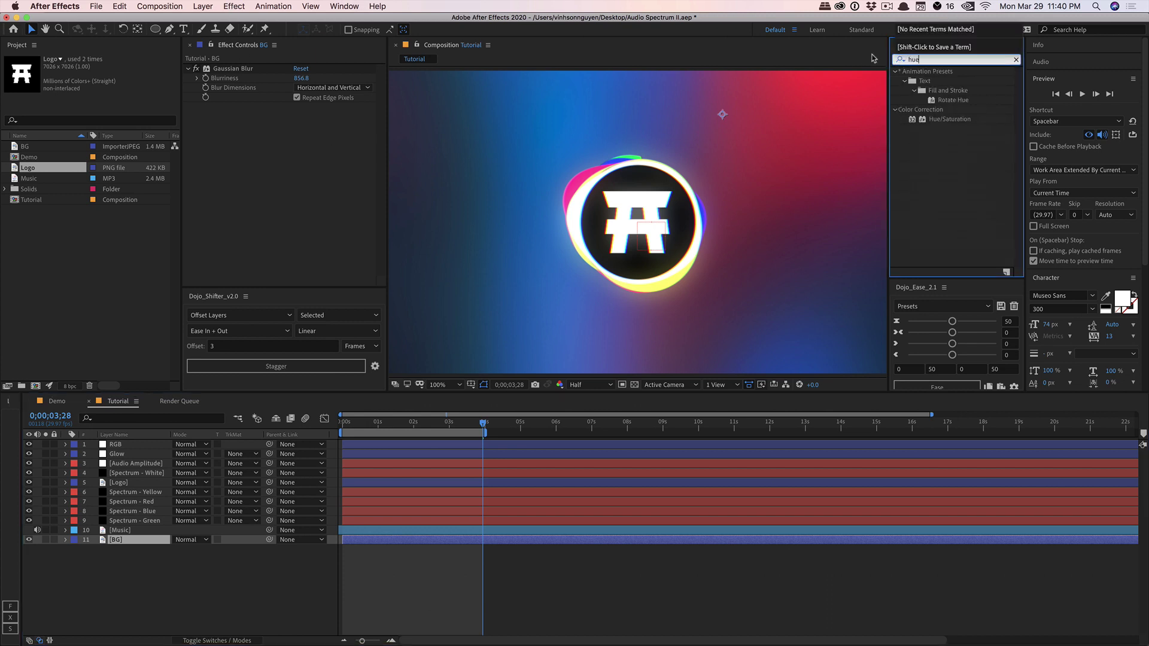
pyautogui.moveTo(957, 119); pyautogui.dragTo(244, 206)
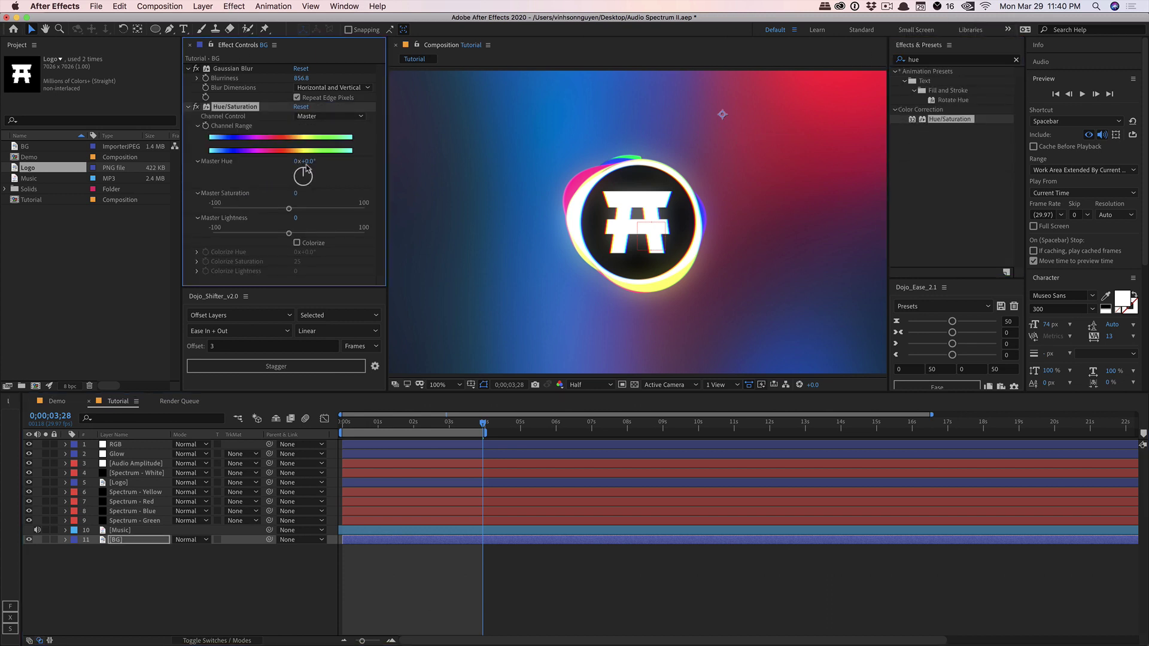
pyautogui.moveTo(305, 163); pyautogui.dragTo(407, 128)
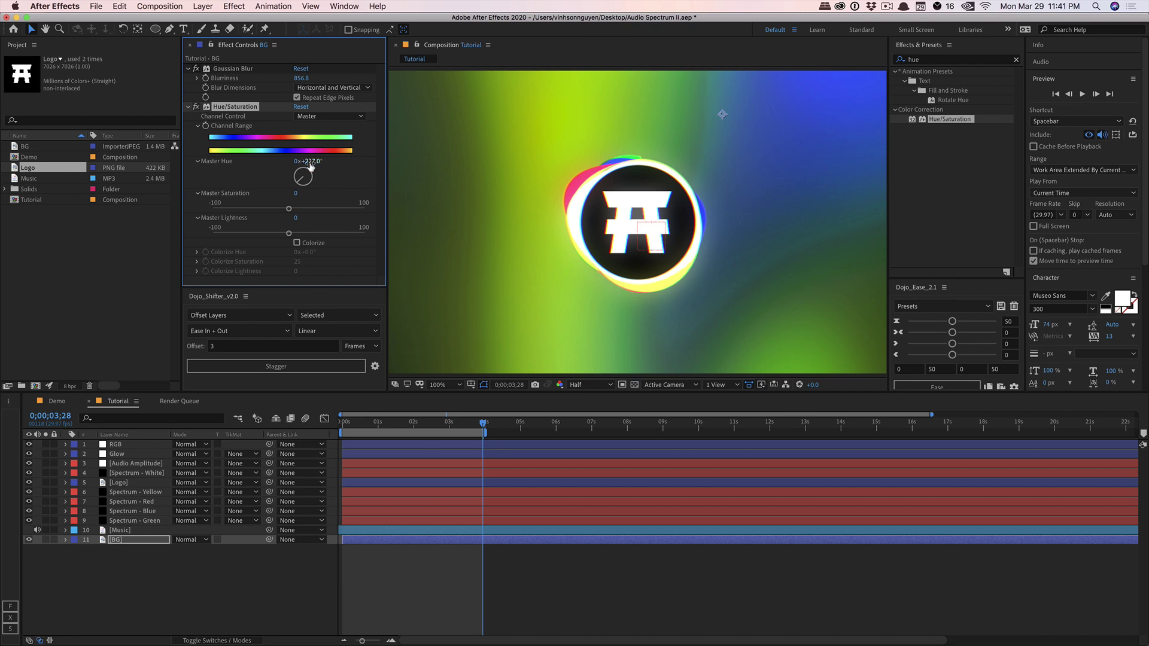
pyautogui.moveTo(309, 161); pyautogui.dragTo(364, 145)
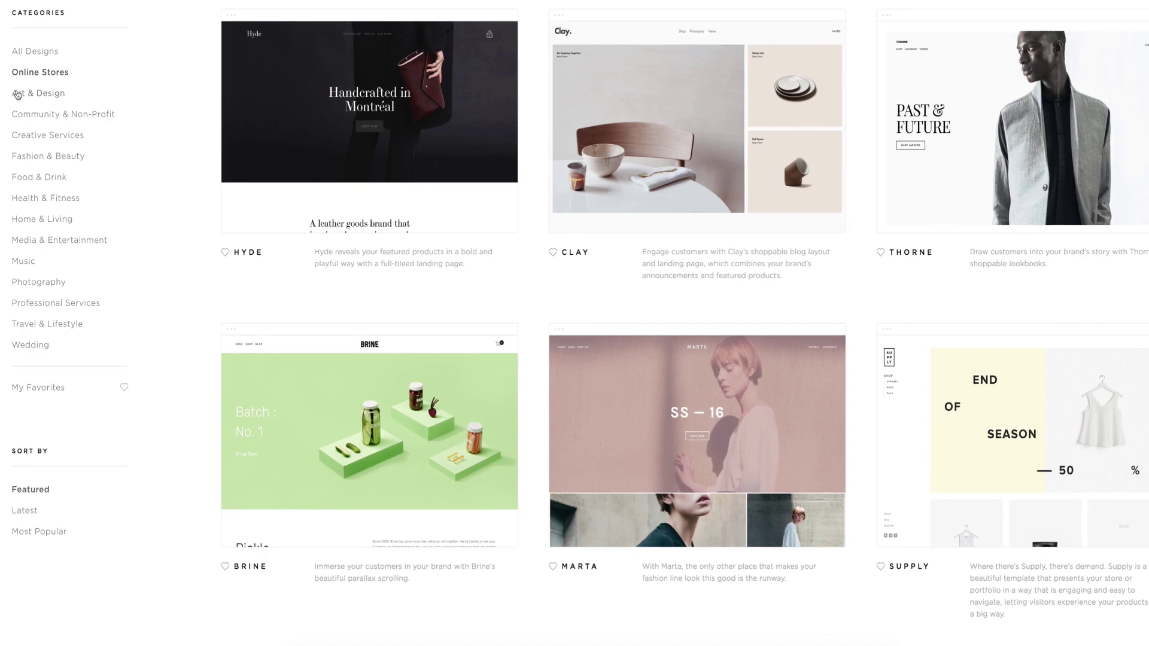
# - Open the Art & Design templates and set the Banner Button Color to blue hsl(203, 54%, 45%)
pyautogui.click(18, 94)
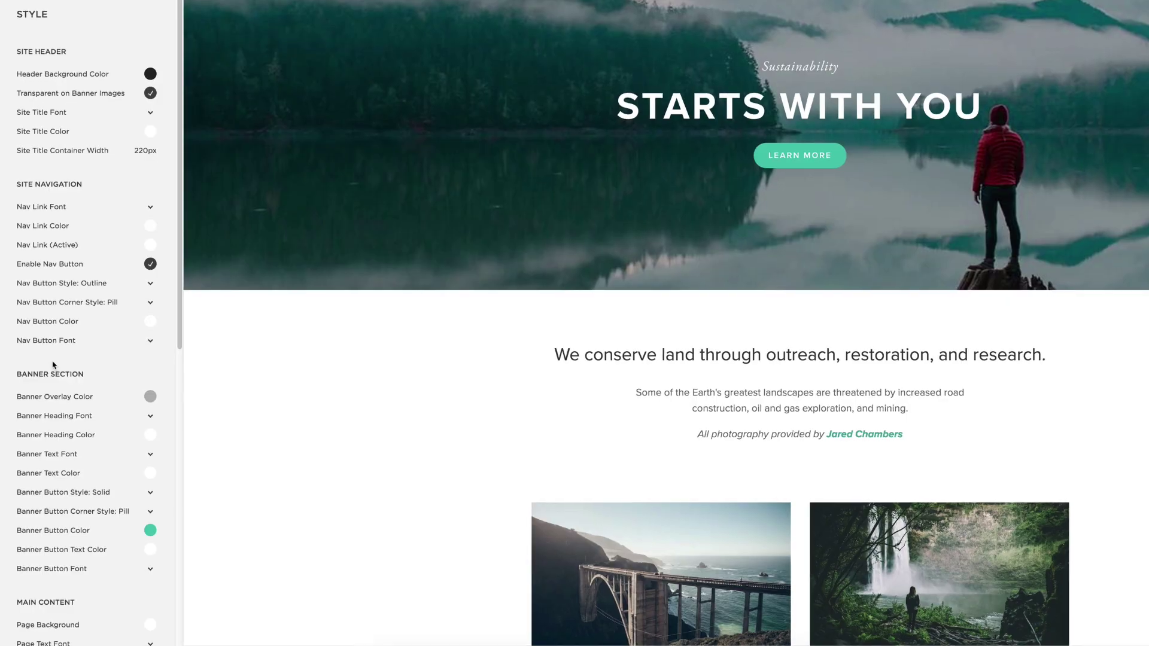
pyautogui.scroll(-3, 56, 371)
pyautogui.click(54, 341)
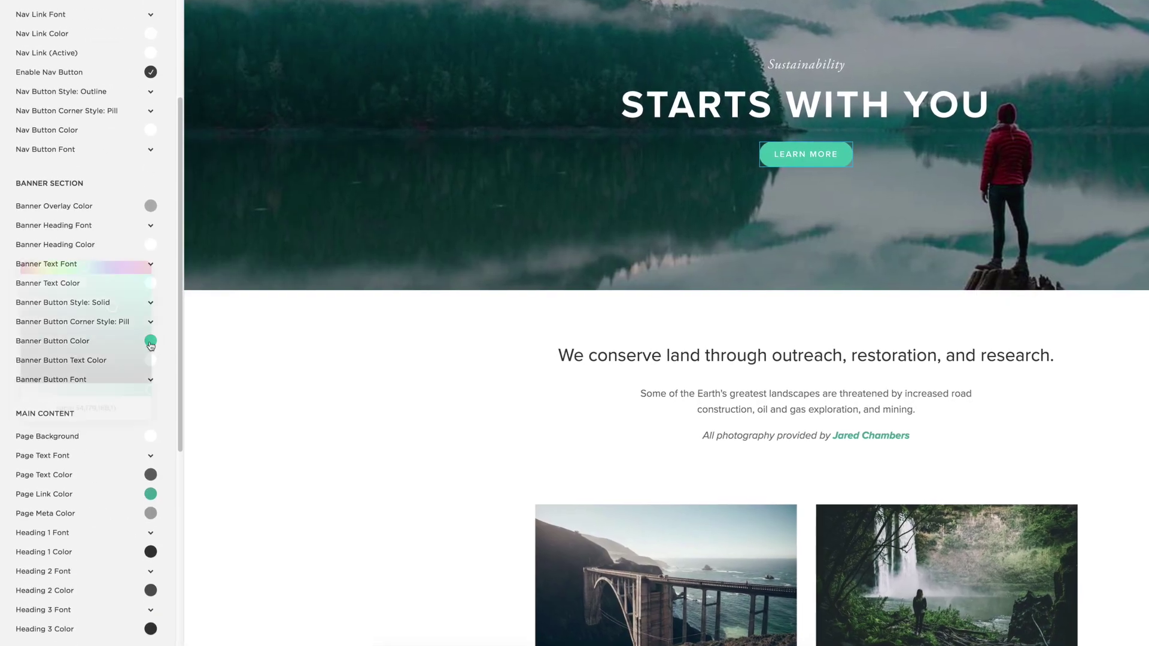